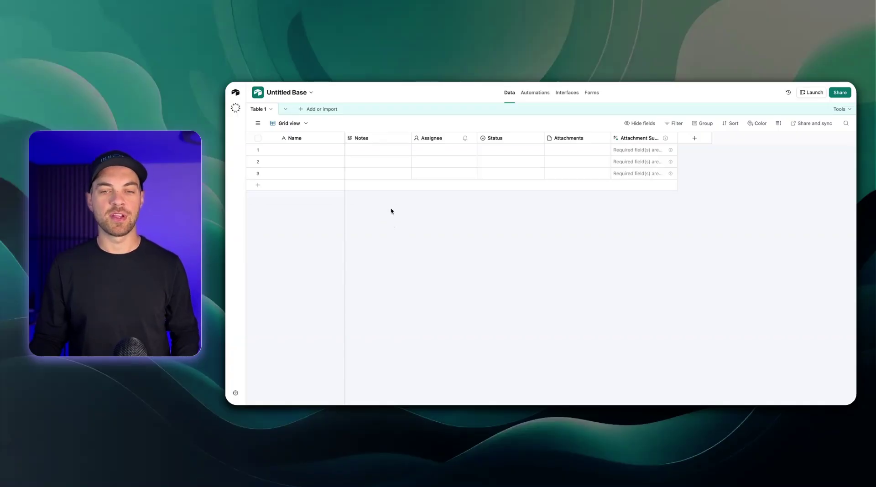
Delete the five default fields, Notes through Attachment Summary, leaving only Name
click(372, 140)
shift+click(644, 139)
right_click(644, 139)
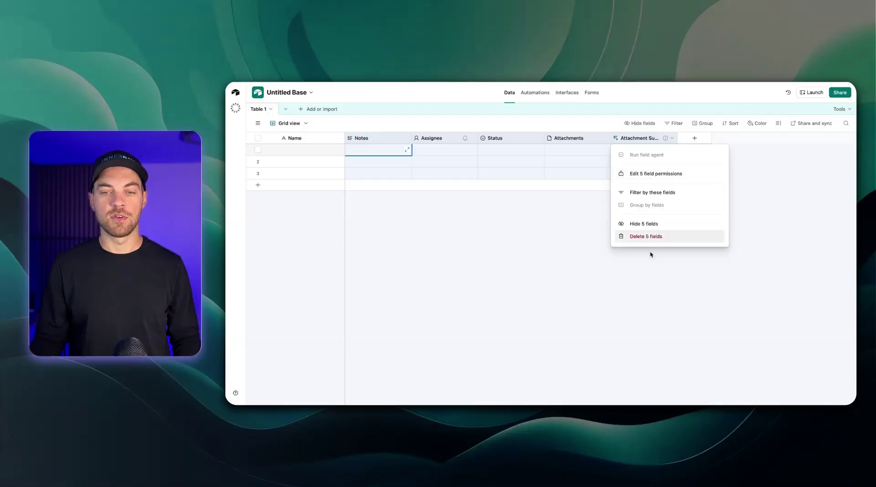
click(653, 238)
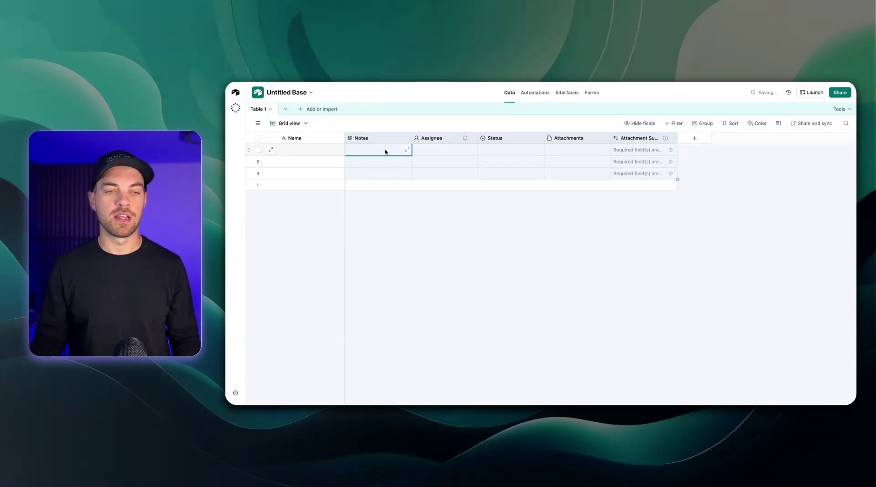
Rename the Table 1 tab to 'Customers'
click(271, 110)
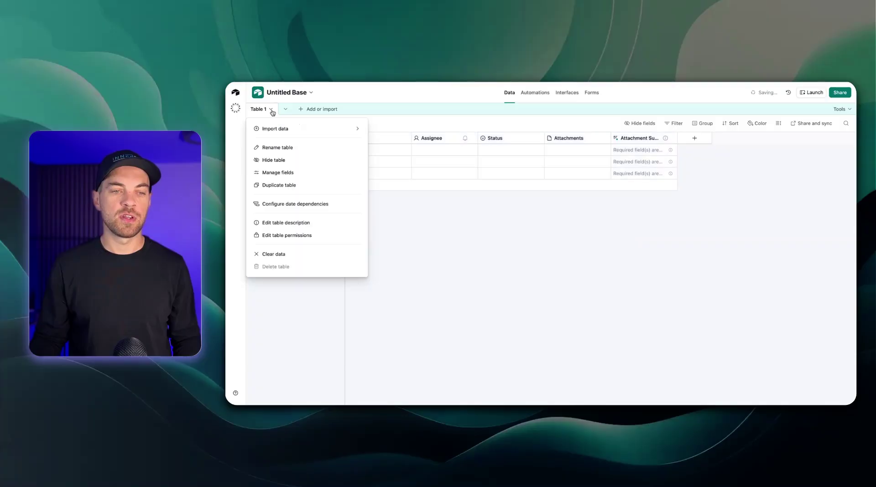
mouse_move(274, 128)
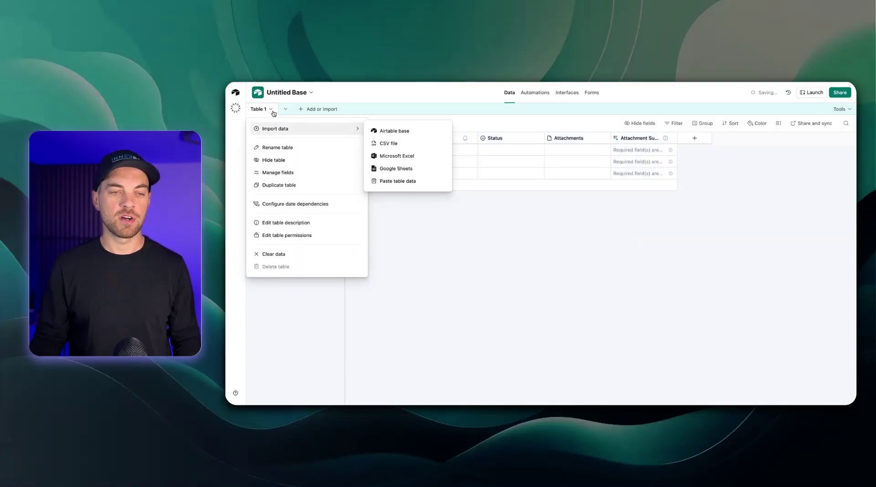
double_click(260, 110)
click(372, 223)
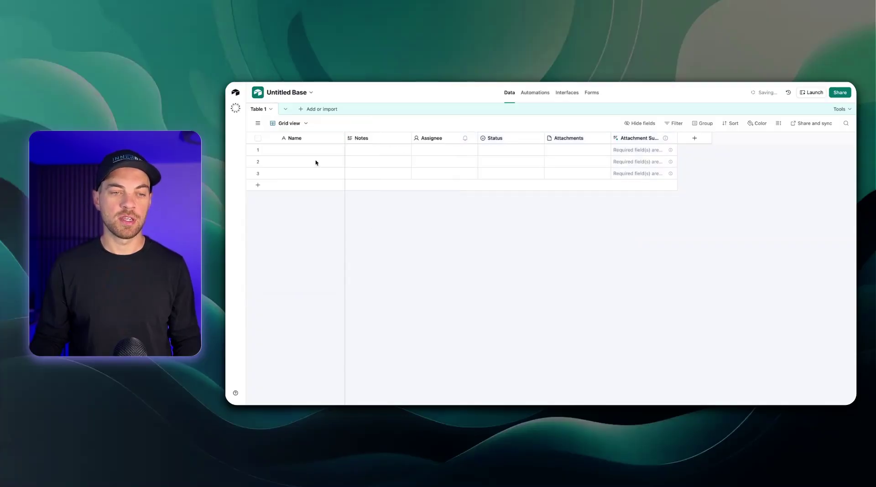
click(262, 109)
click(260, 109)
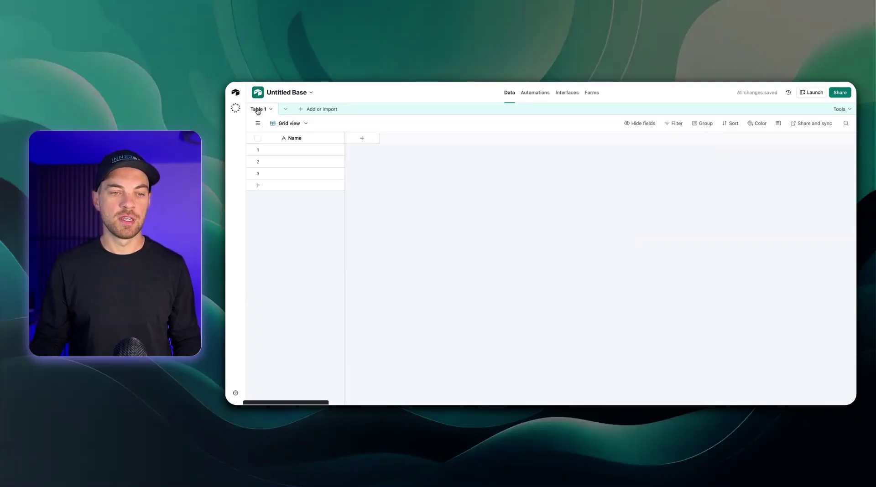
double_click(263, 110)
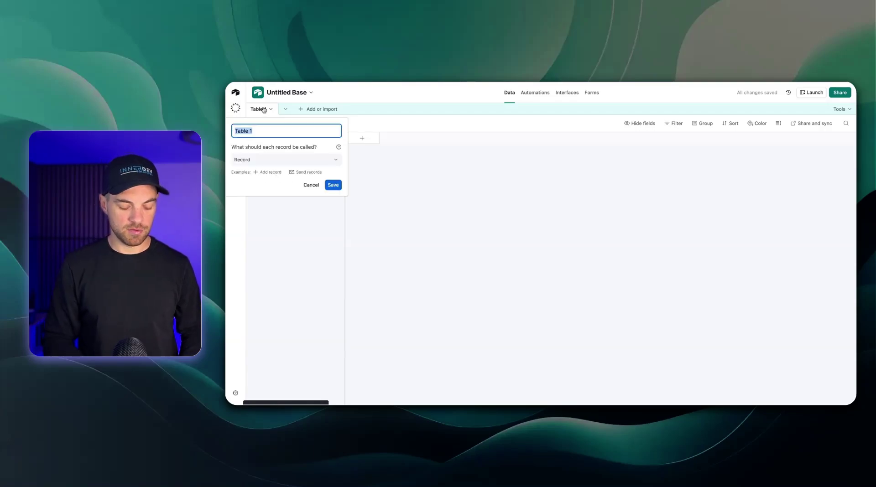
text(Customers)
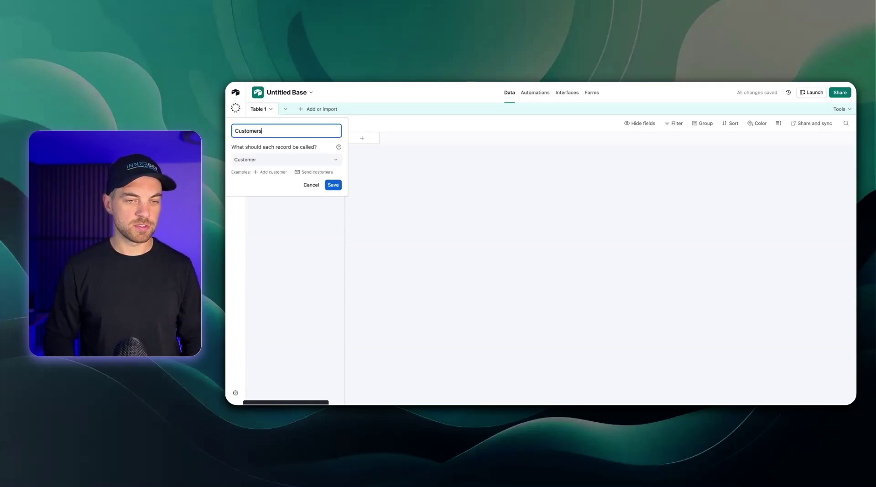
click(333, 185)
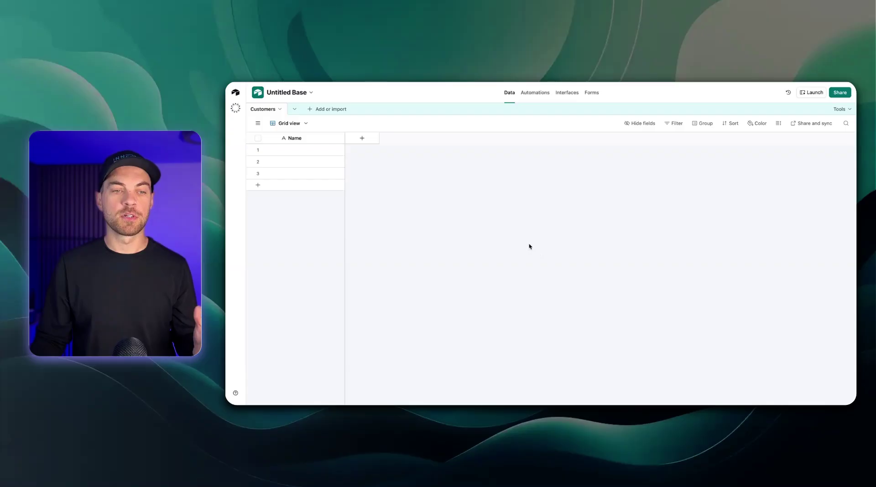
Add a single line text field named 'Customer Name' and widen its column
click(362, 139)
text(text)
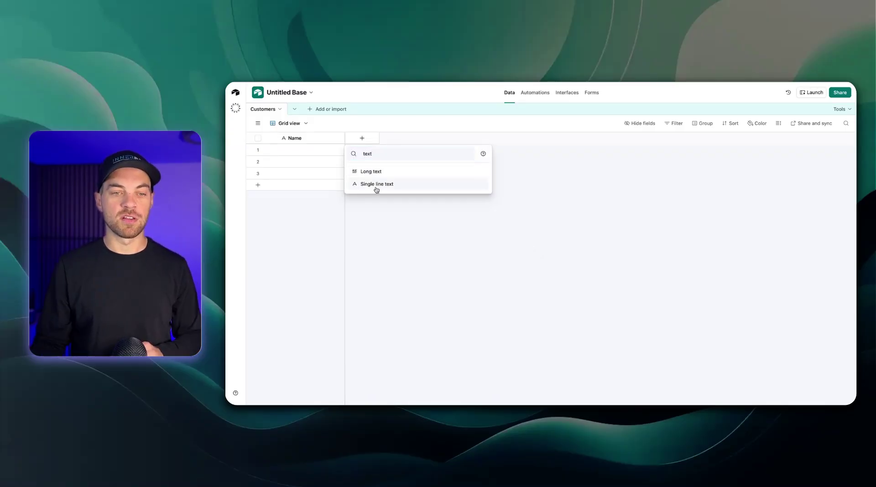
click(375, 185)
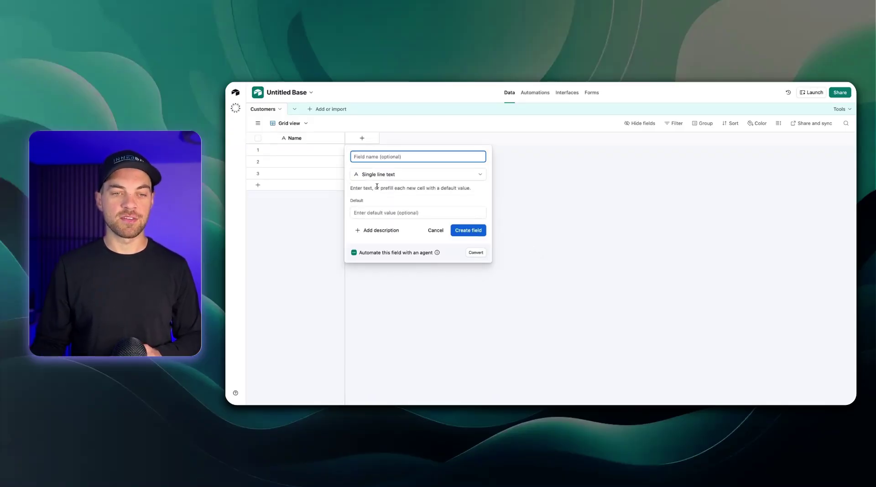
text(Custome)
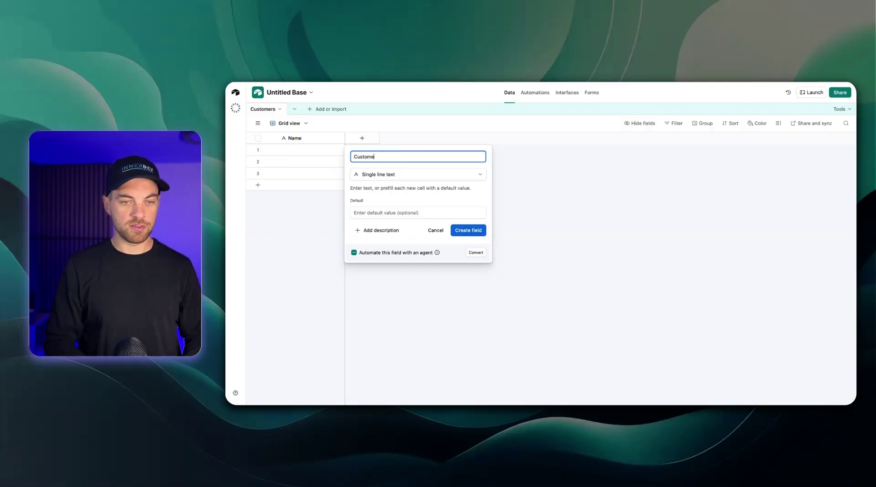
text(r Name)
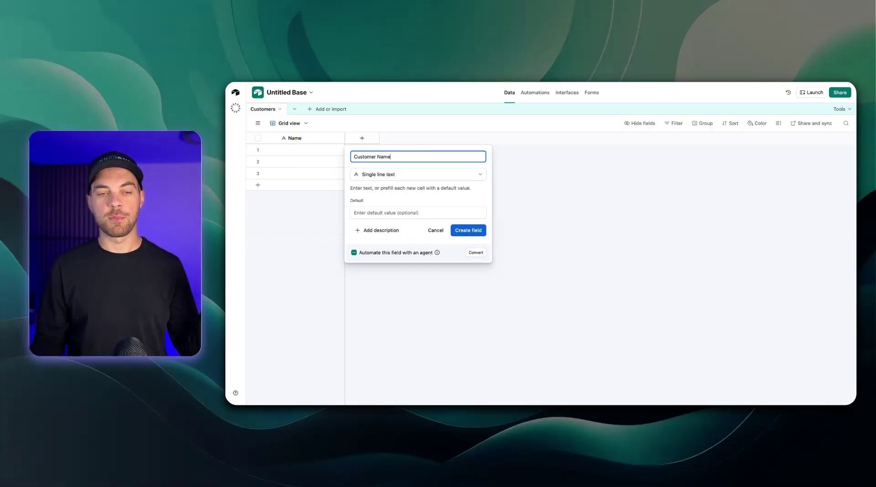
click(469, 234)
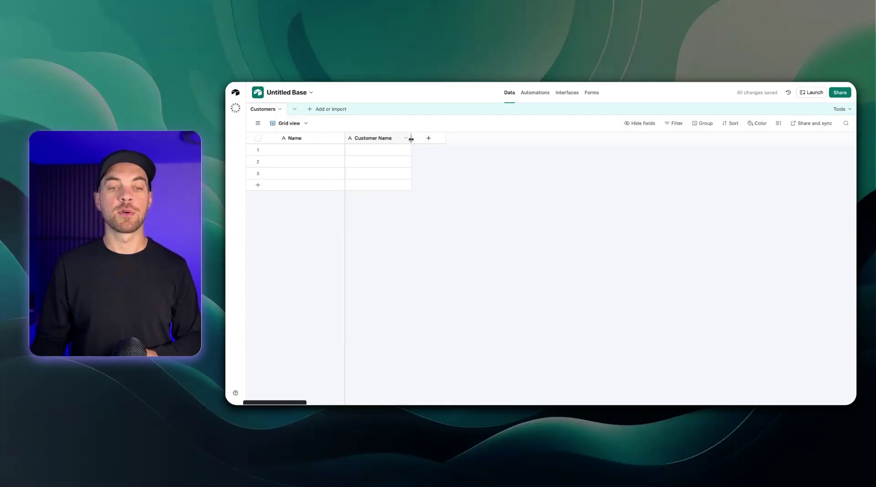
drag(412, 138, 417, 138)
Add a Phone number field and an Email field to Customers
click(436, 138)
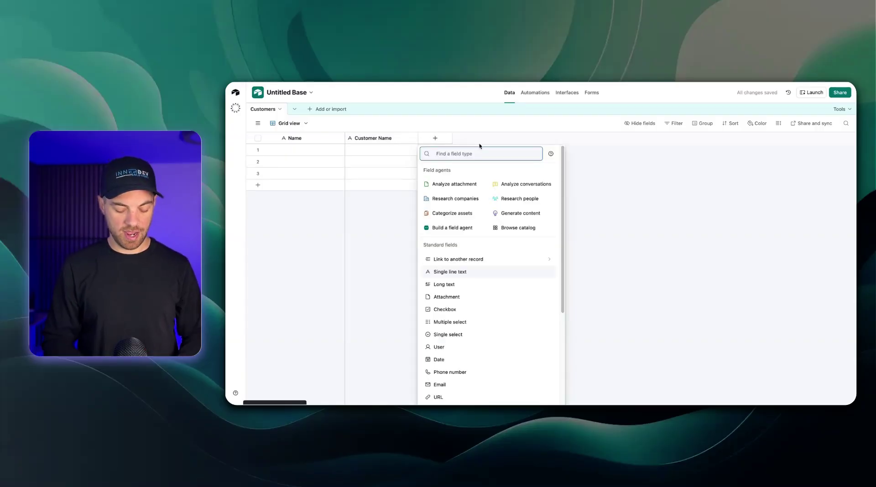
text(phone)
click(492, 173)
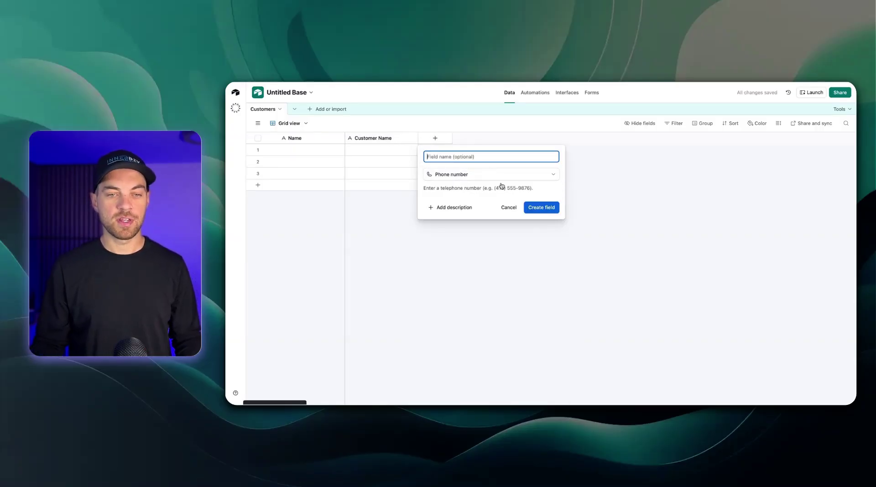
click(540, 206)
click(500, 139)
text(email)
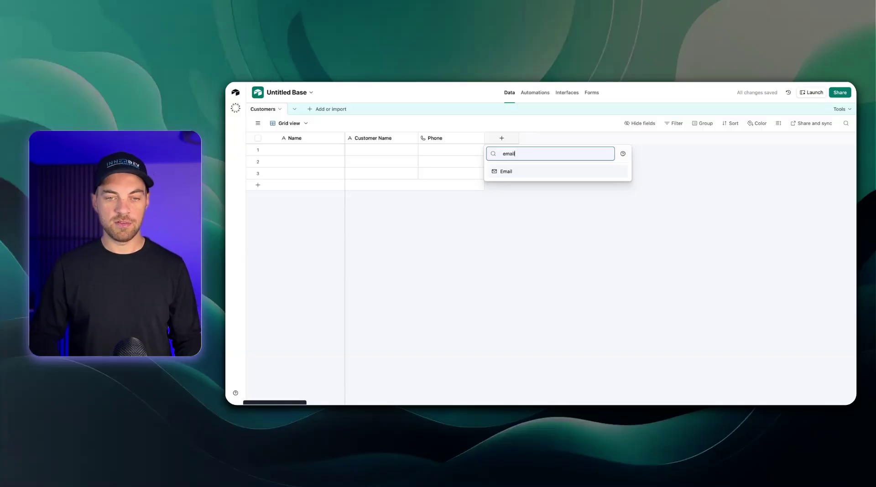
key(Return)
click(608, 211)
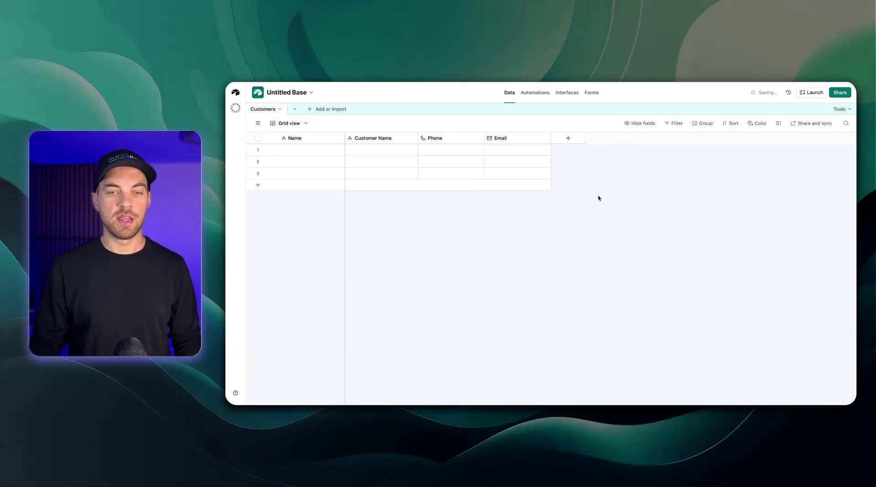
click(569, 140)
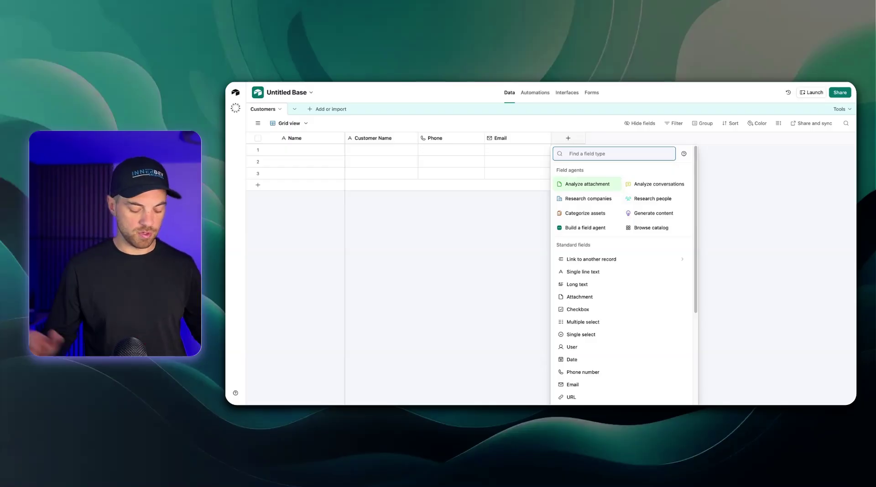
Add a long text field named 'Address' to Customers
text(long)
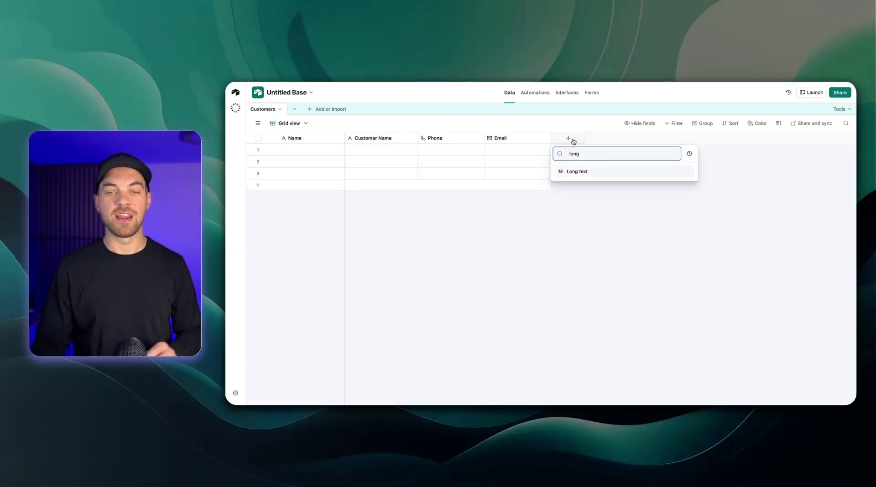
click(580, 175)
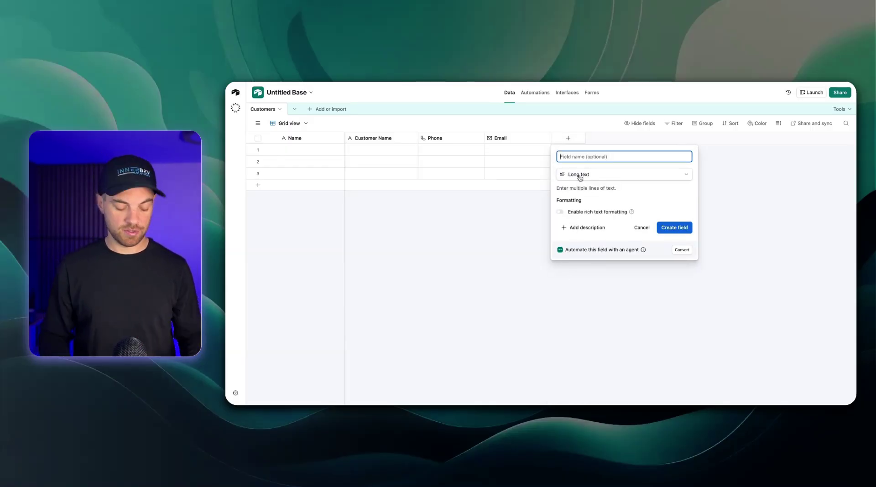
text(Address)
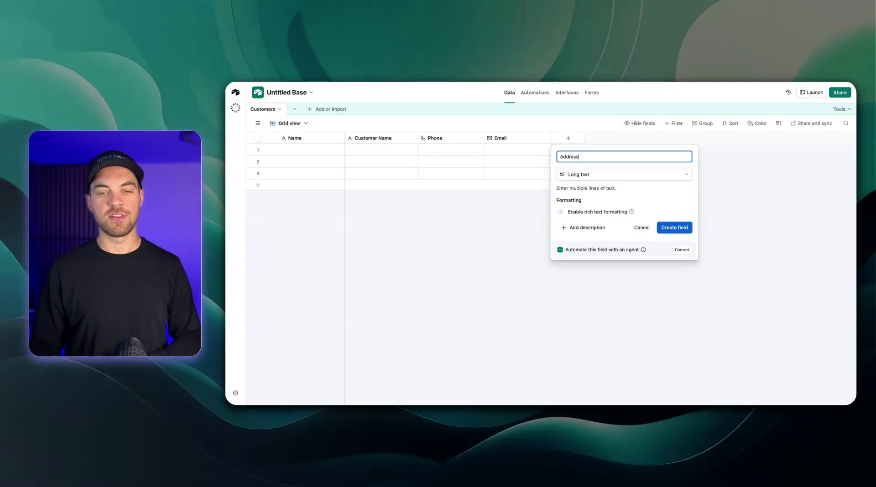
click(683, 229)
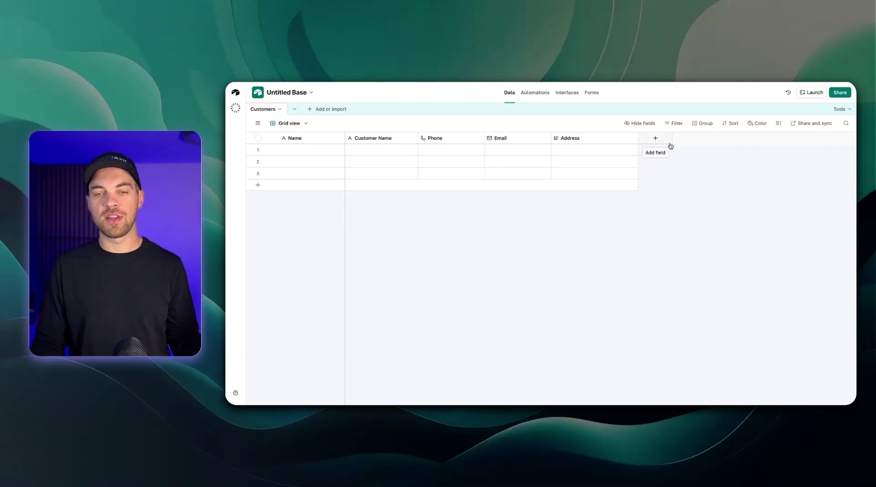
Turn the primary Name field into an Autonumber named 'Customer ID' and narrow its column
double_click(301, 138)
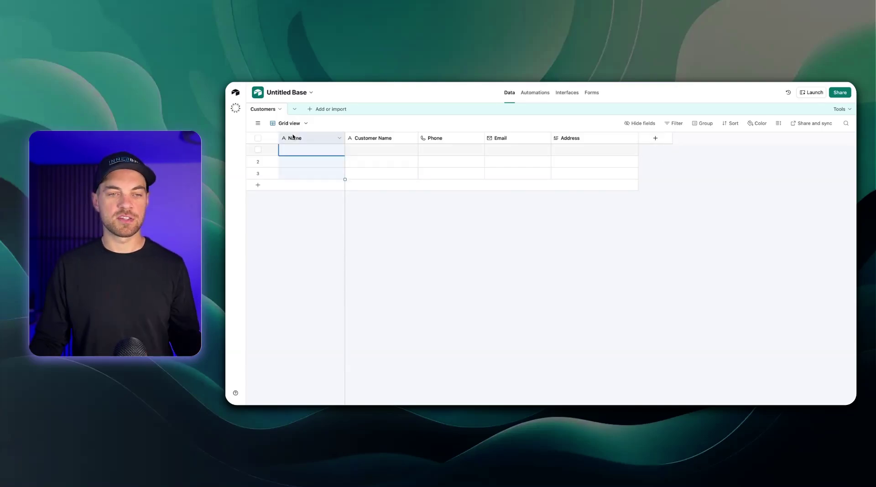
click(324, 196)
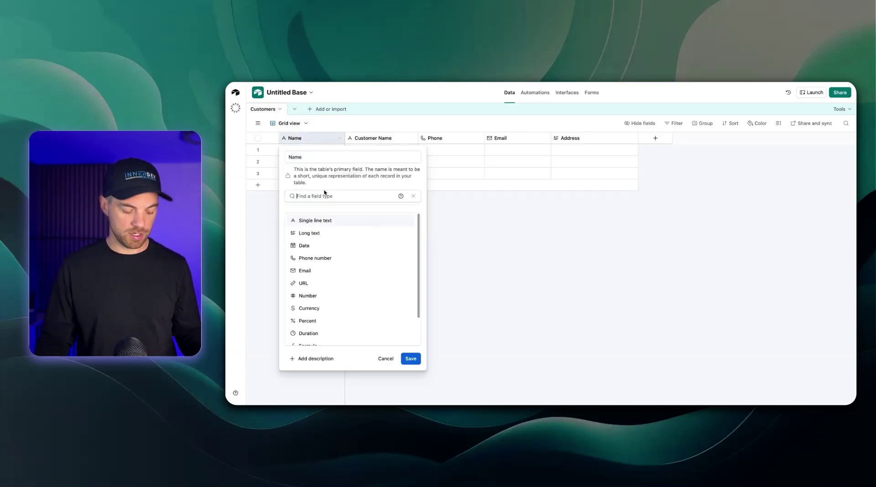
text(auto)
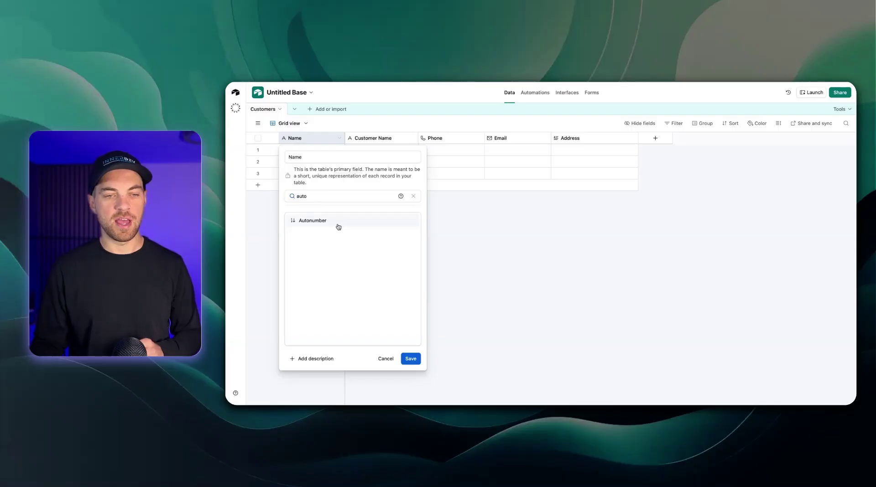
click(338, 223)
double_click(328, 157)
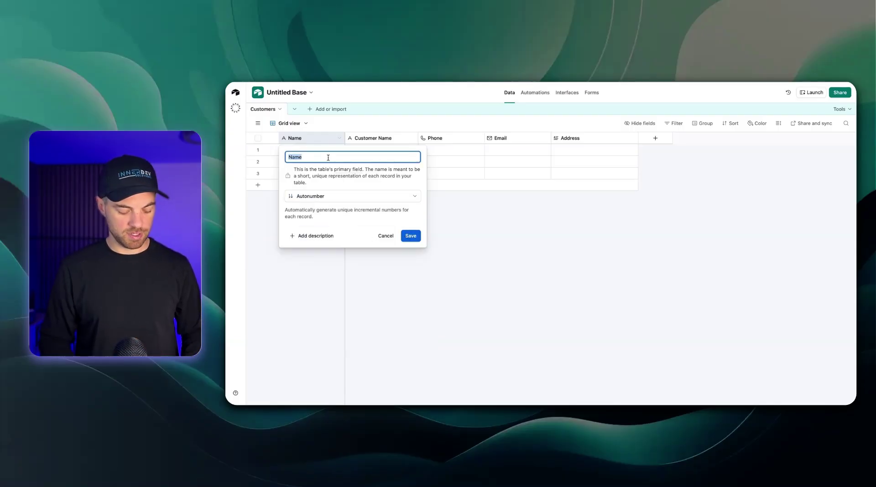
text(Customer ID)
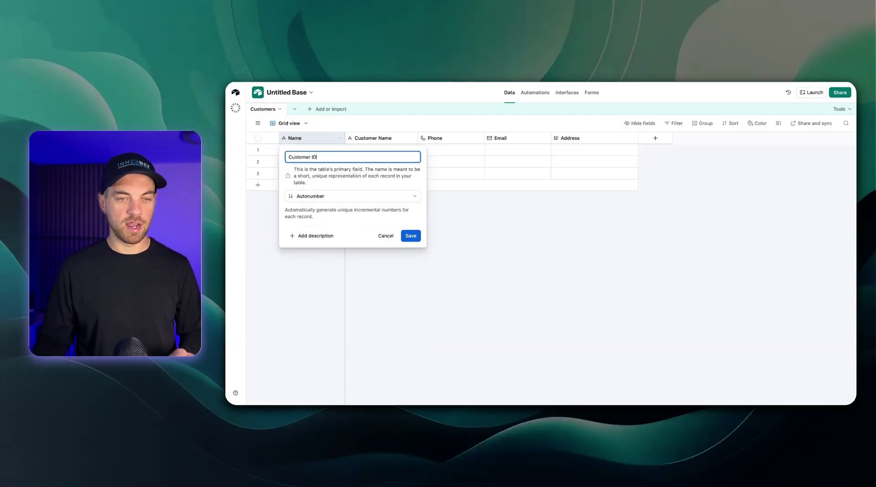
key(Return)
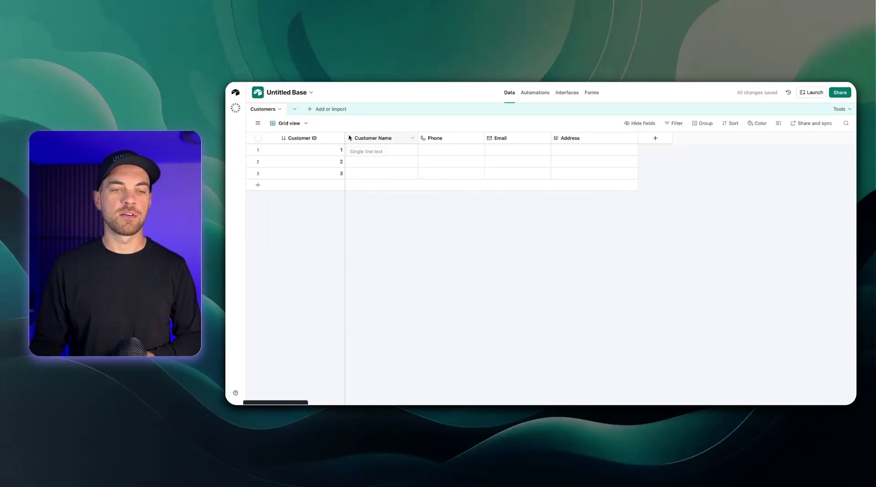
drag(345, 138, 330, 137)
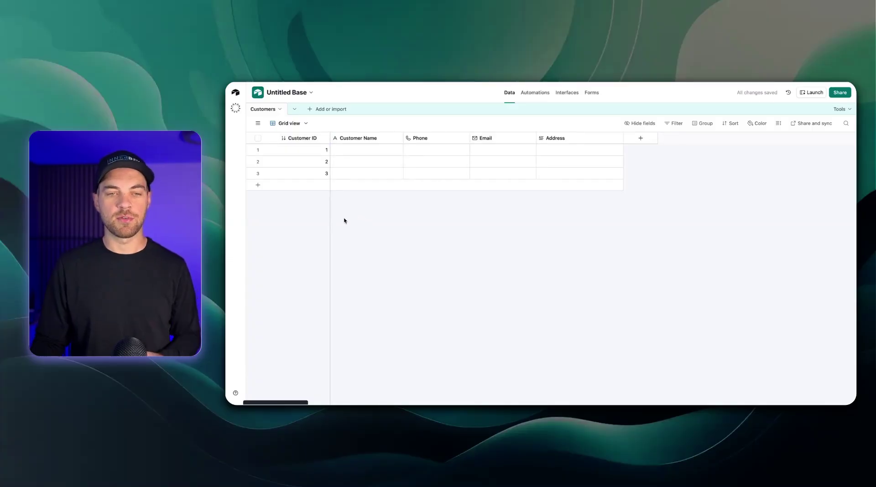
Create a blank 'Jobs' table and delete its default extra fields
click(315, 110)
click(331, 148)
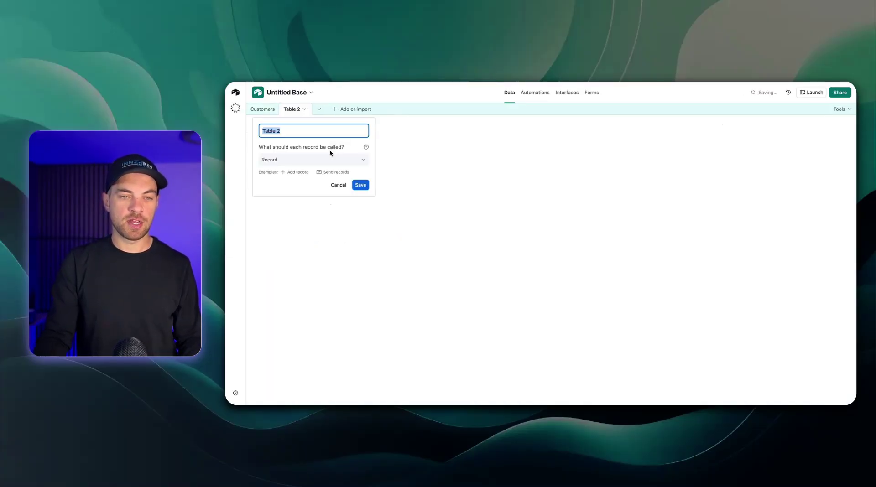
text(Jobs)
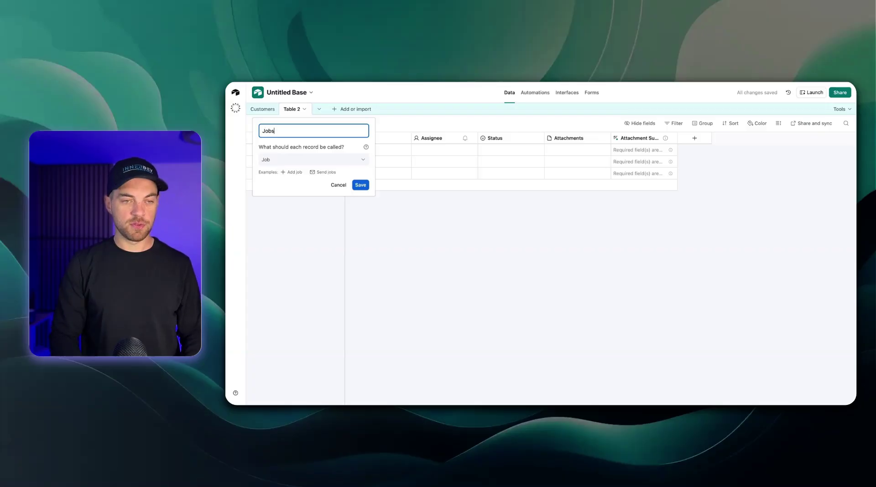
click(360, 185)
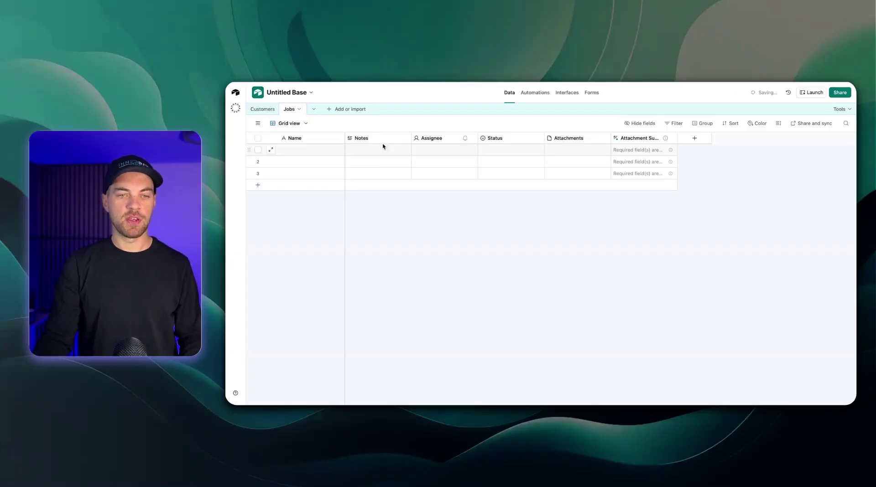
right_click(632, 142)
click(640, 239)
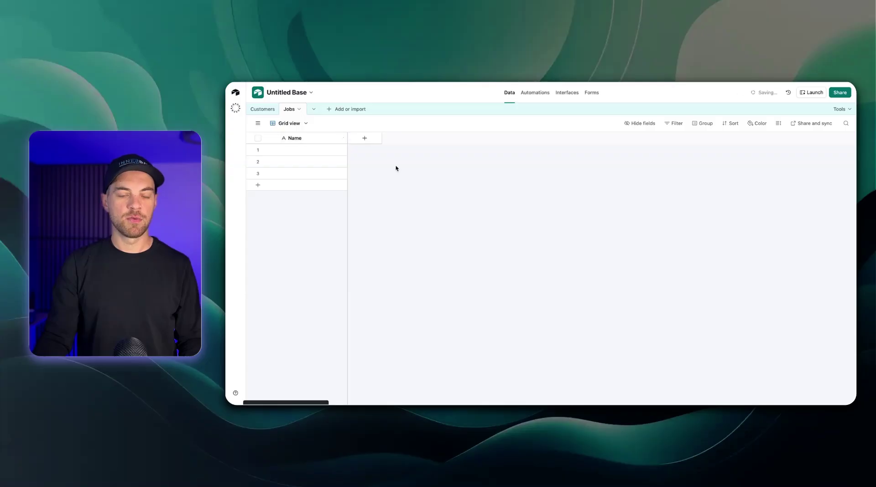
drag(347, 138, 343, 138)
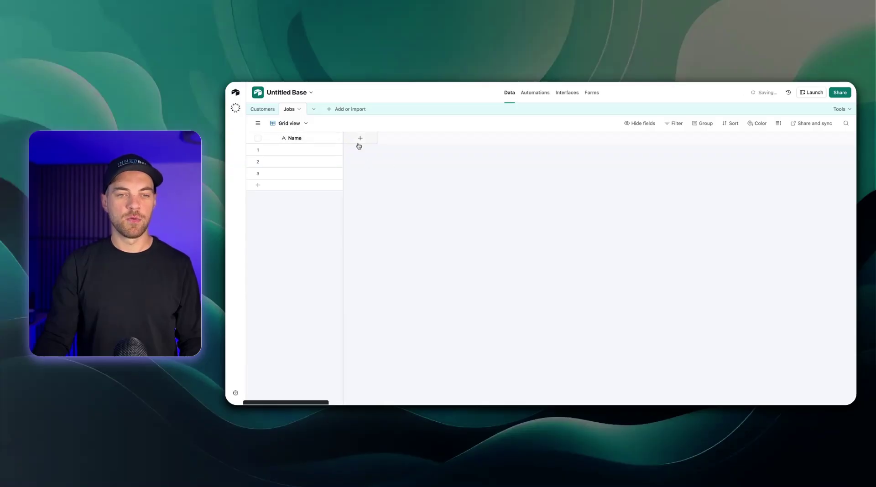
Add an Autonumber ID field to Jobs and narrow its column
click(360, 140)
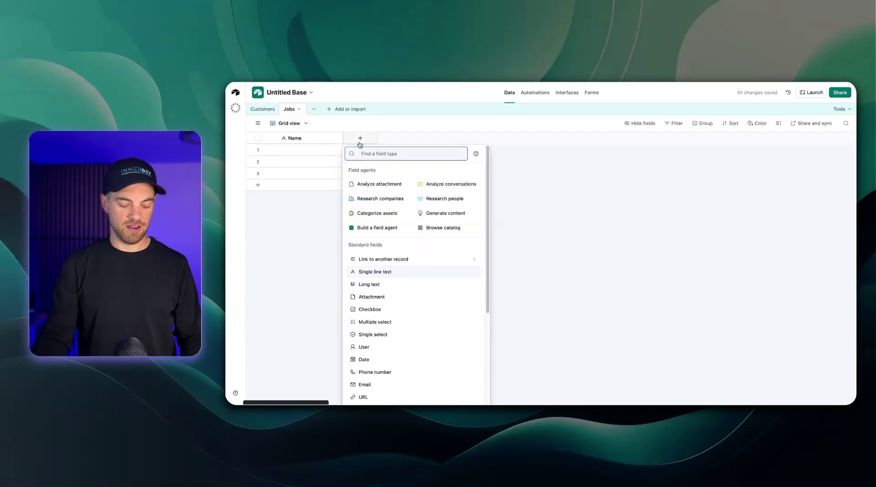
text(auto)
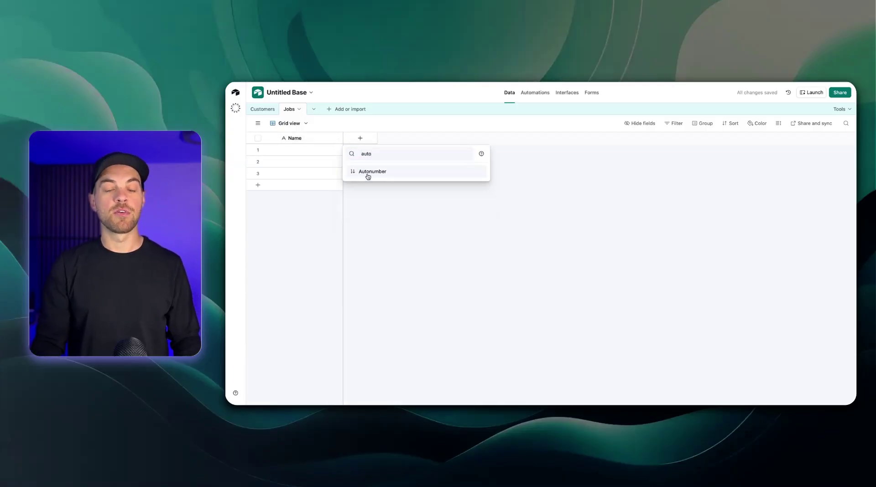
click(367, 172)
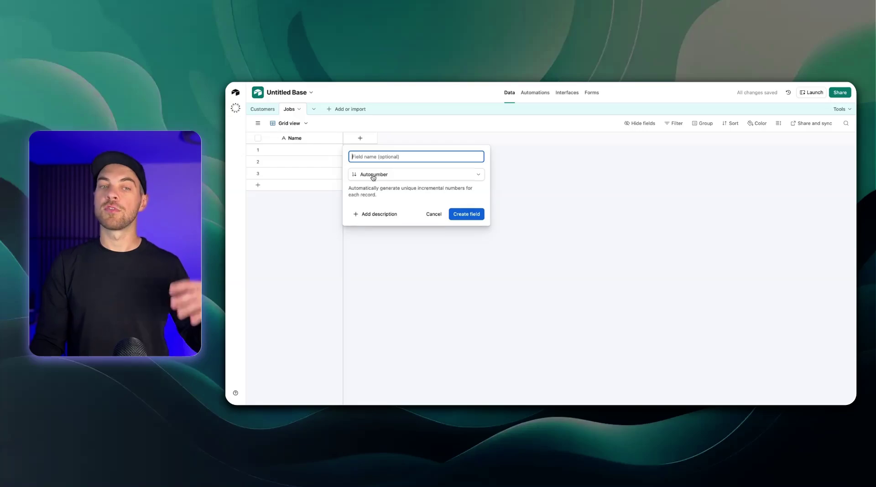
click(464, 214)
drag(405, 138, 369, 137)
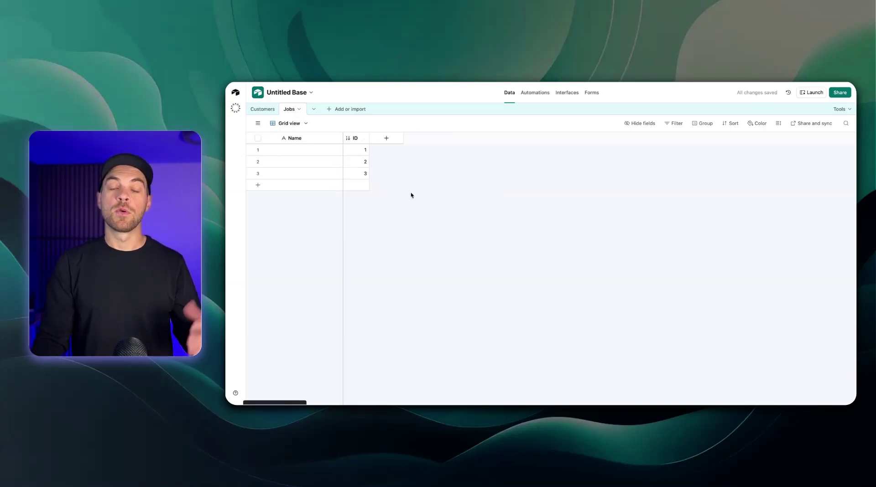
Add a Link to Customers field in Jobs, allowing only one linked record per job
click(386, 137)
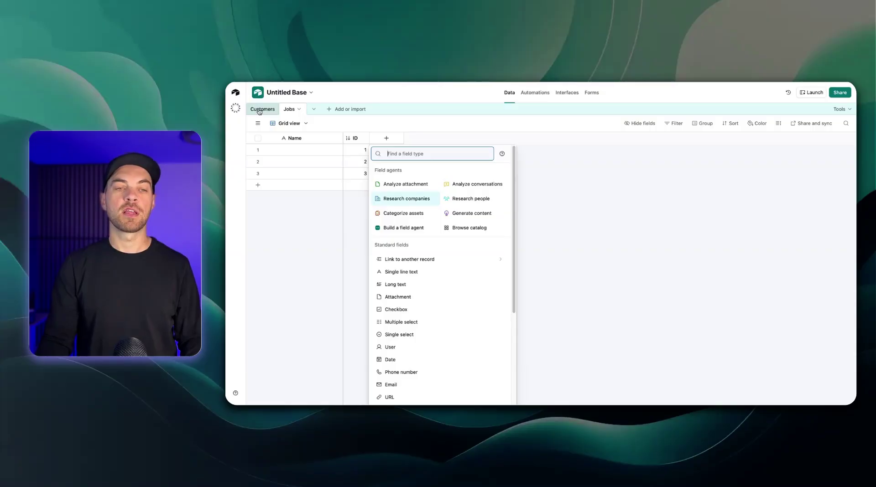
text(custom)
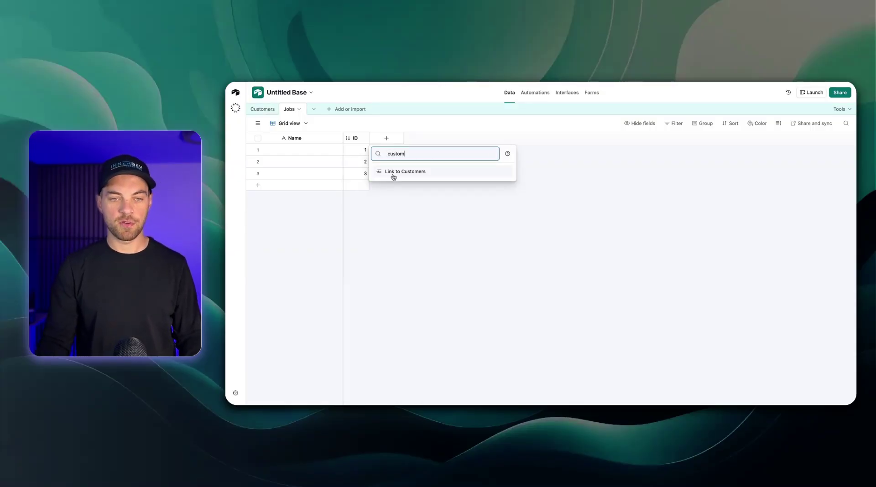
click(392, 173)
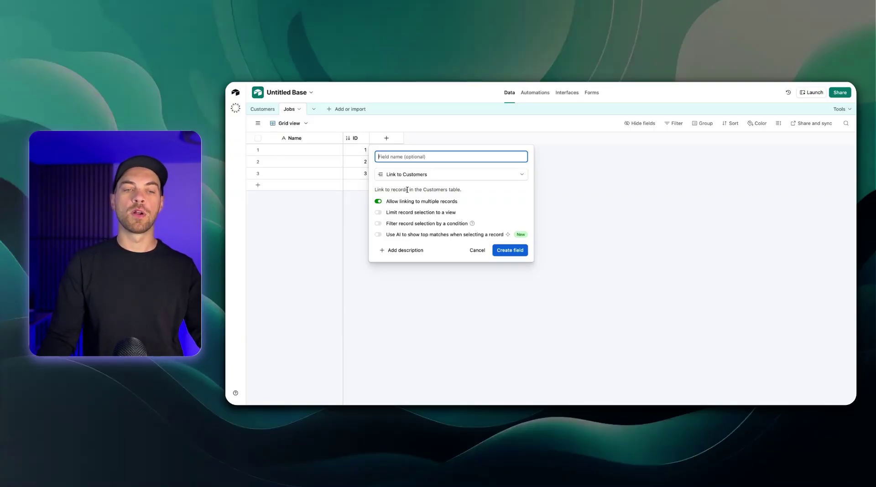
click(404, 200)
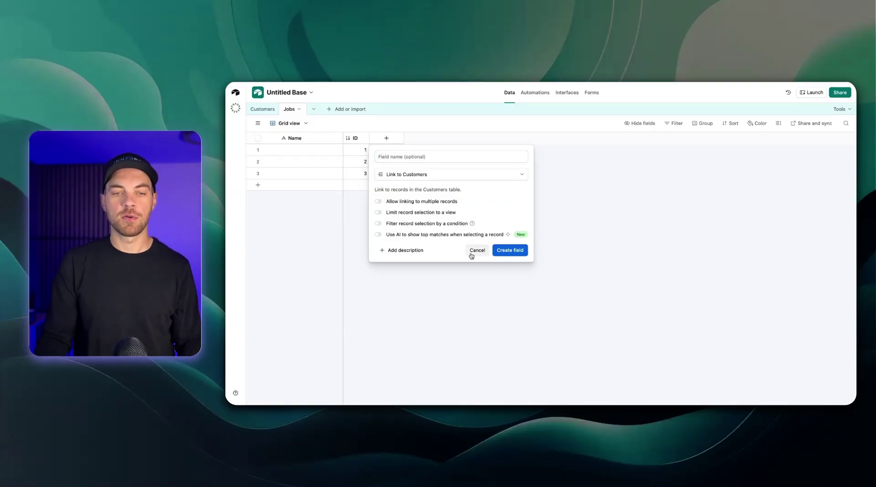
click(509, 250)
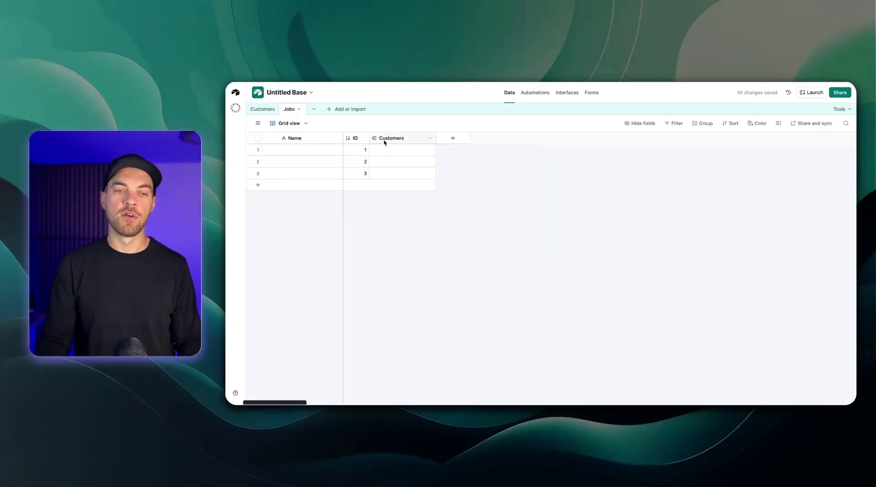
click(263, 113)
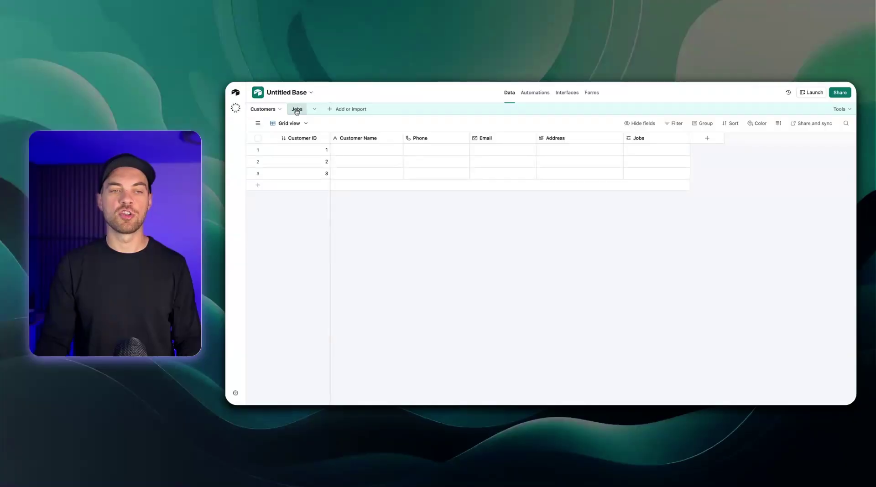
double_click(660, 141)
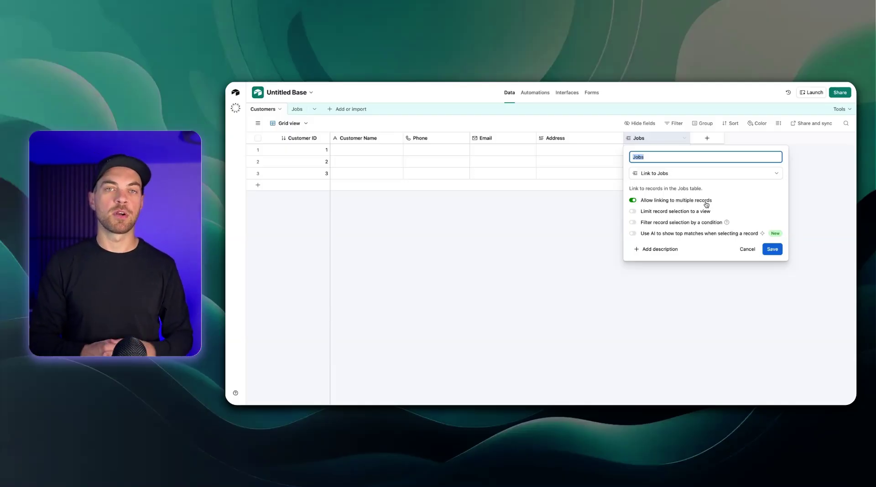
click(771, 251)
click(294, 111)
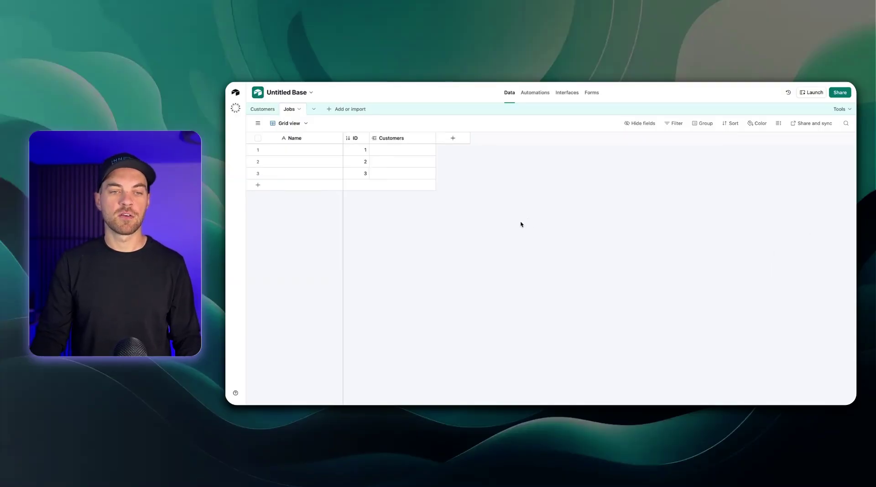
click(453, 139)
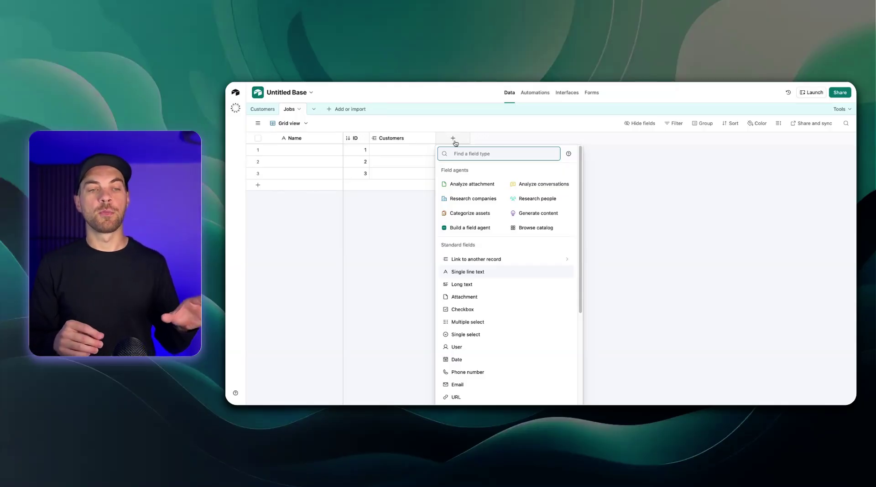
click(263, 109)
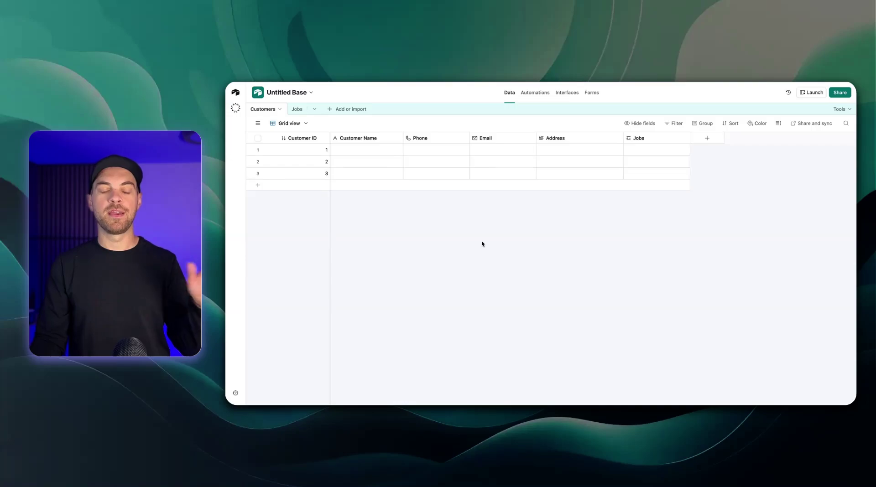
click(297, 109)
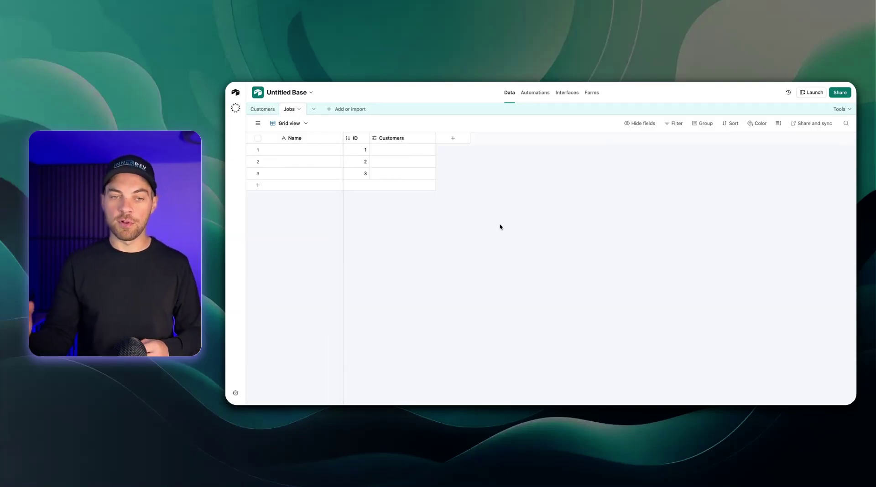
Add a long text field named 'Job Address' to Jobs
click(459, 143)
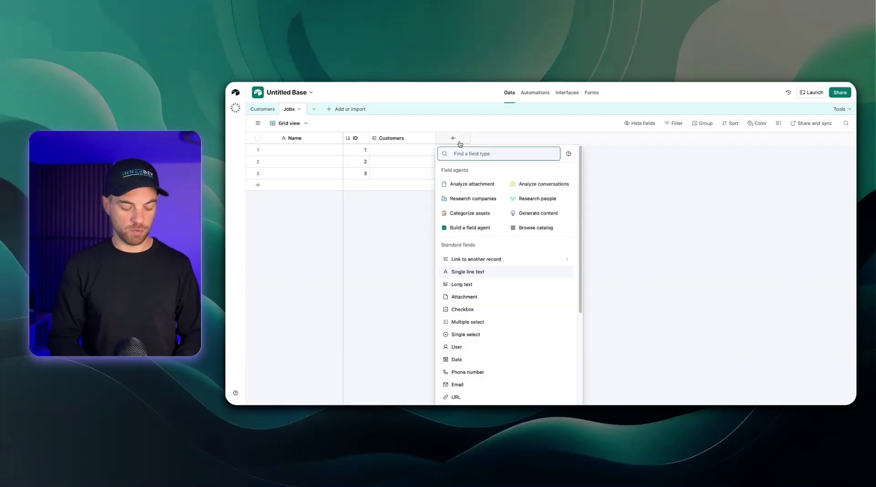
text(long)
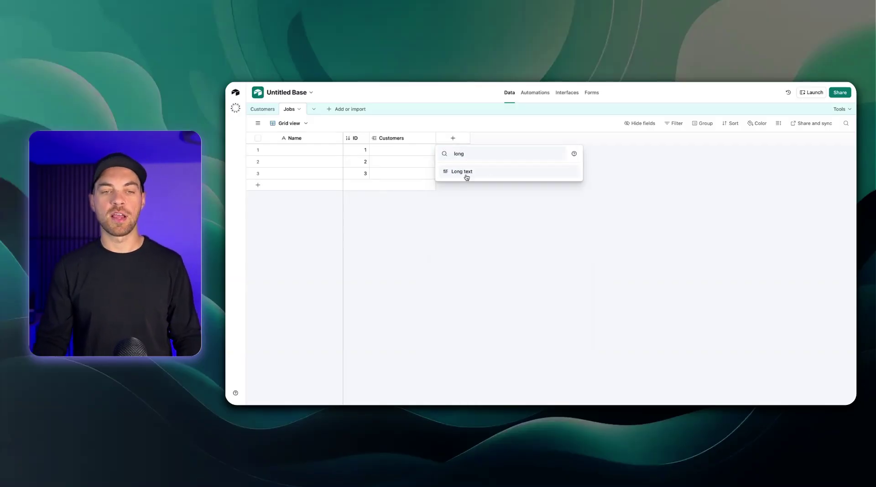
click(466, 177)
text(Job Address)
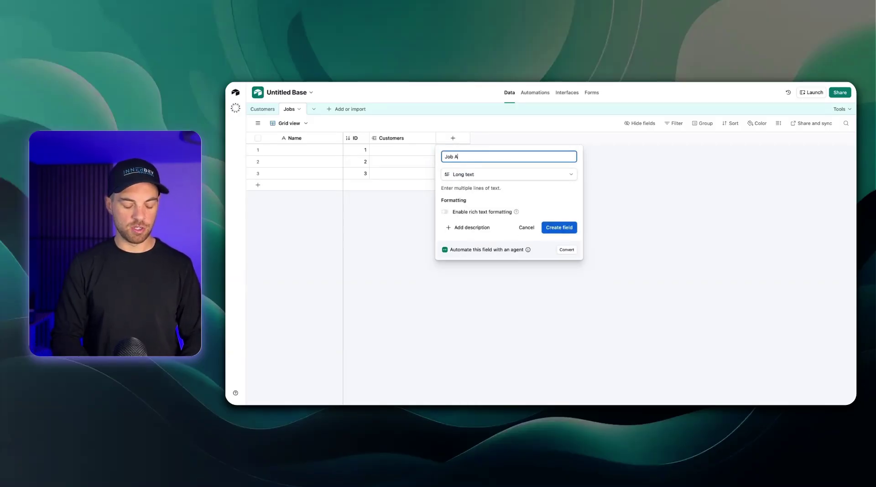
click(564, 227)
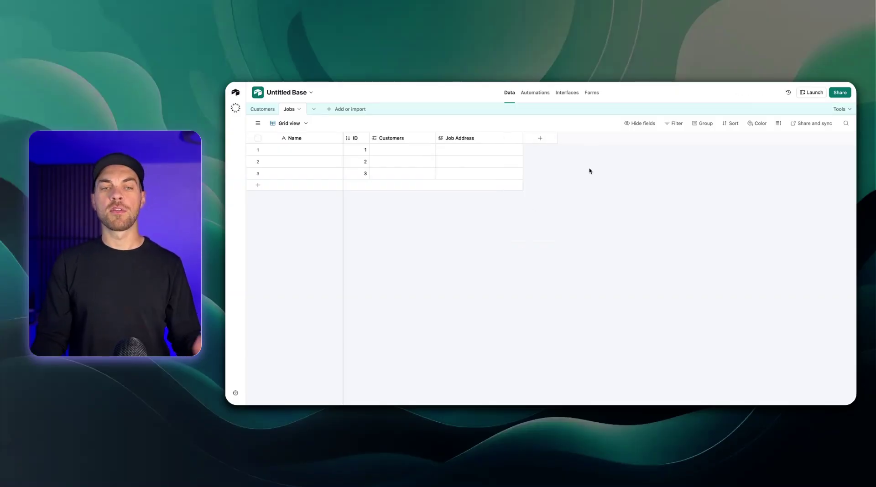
Add a 'Type' single select field with options Repair, Installation and Maintenance
click(541, 139)
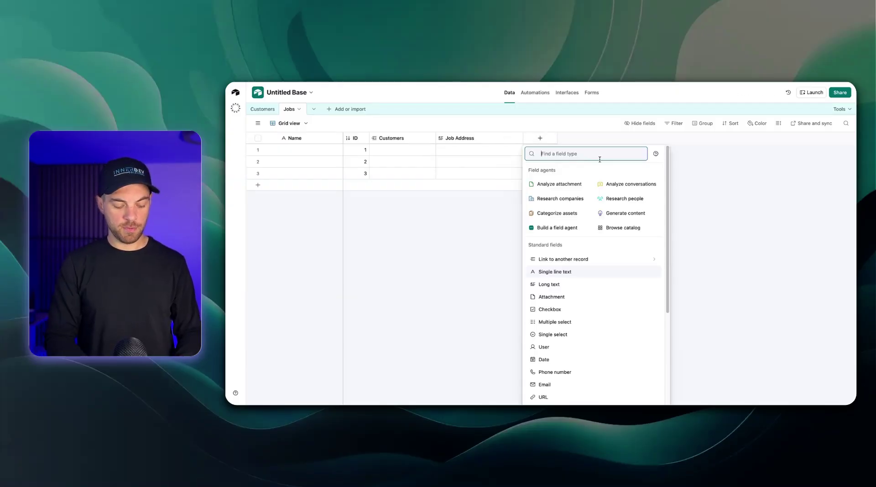
text(single)
key(Down)
key(Return)
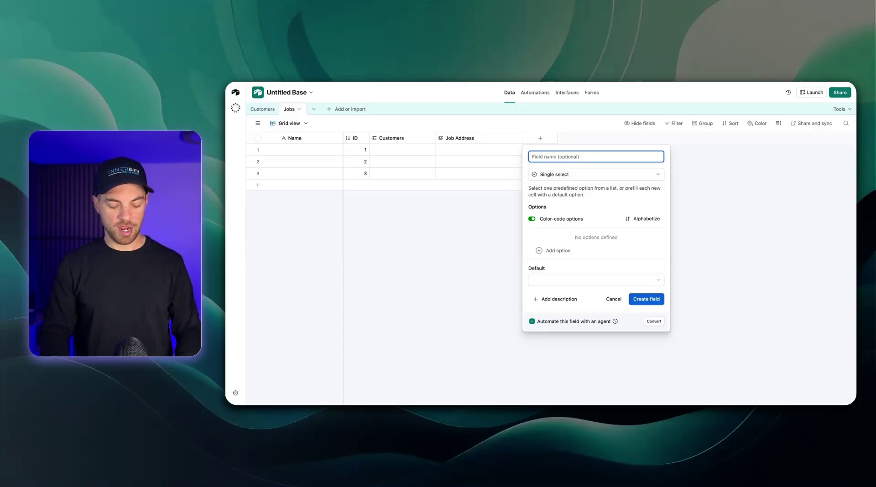
text(Type)
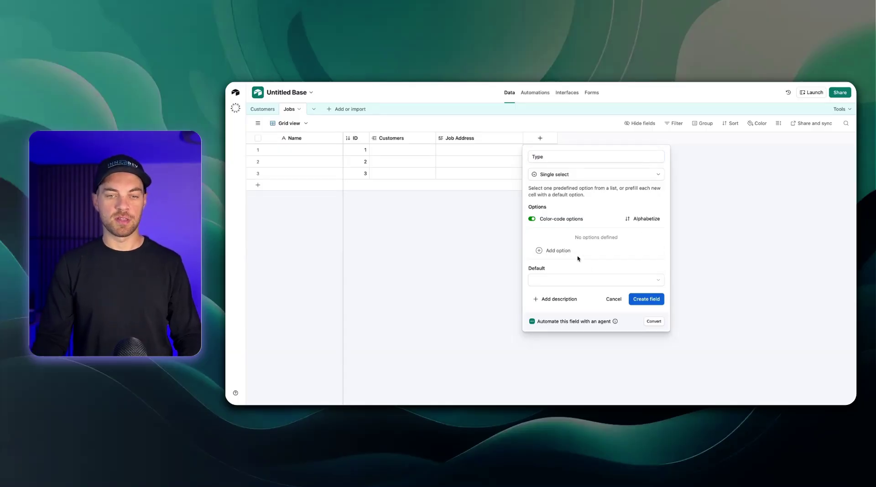
click(580, 256)
text(Repair)
key(Return)
text(Installation)
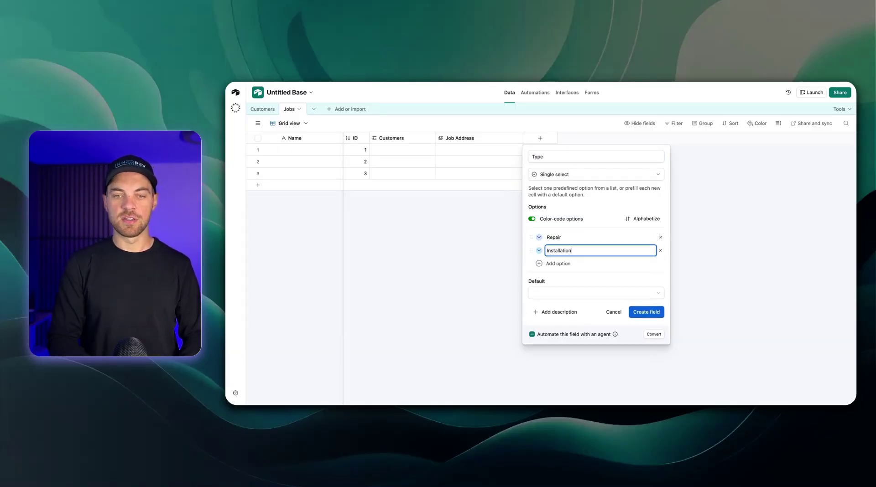
key(Return)
text(Maintenance)
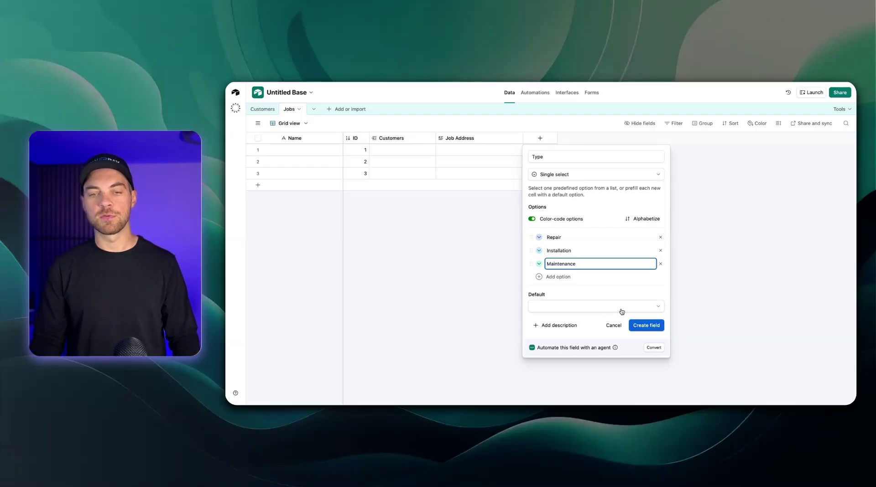
click(650, 329)
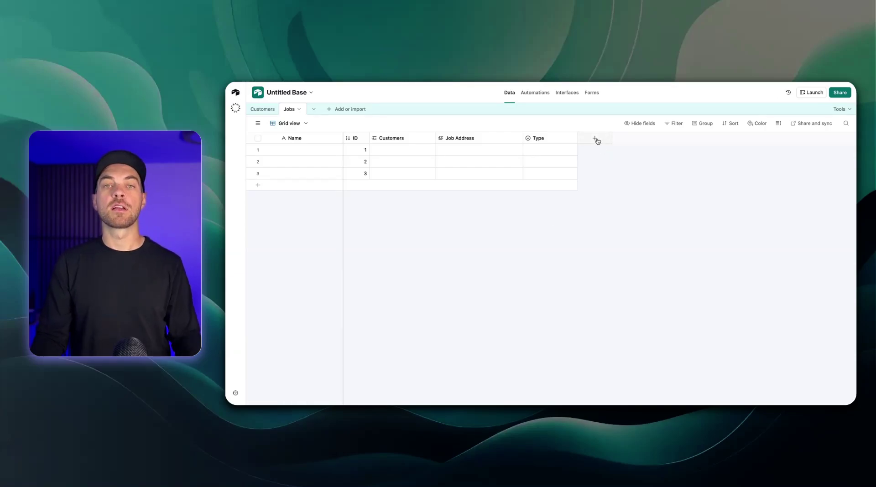
Add a 'Service Date' date field using the Friendly date format
click(596, 140)
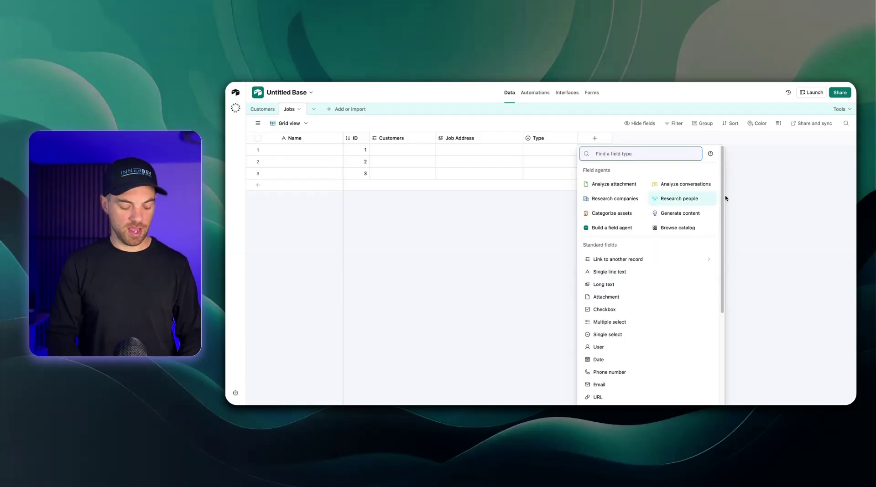
text(date)
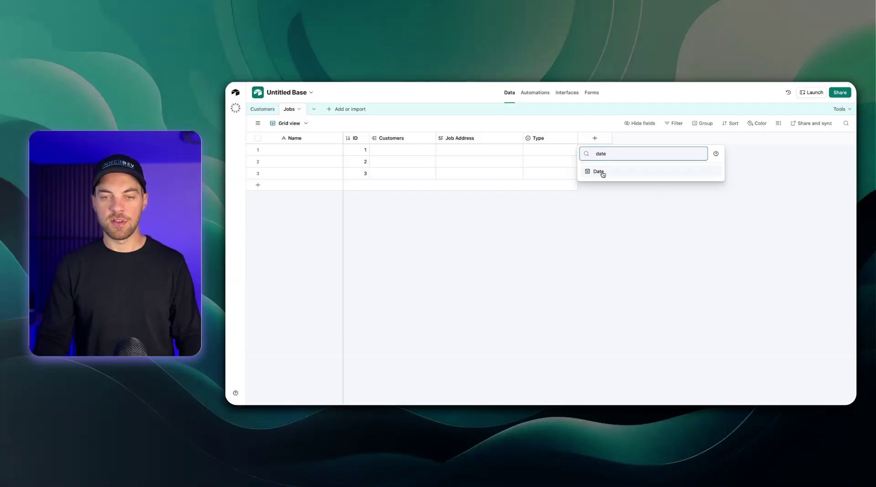
click(600, 172)
text(Service)
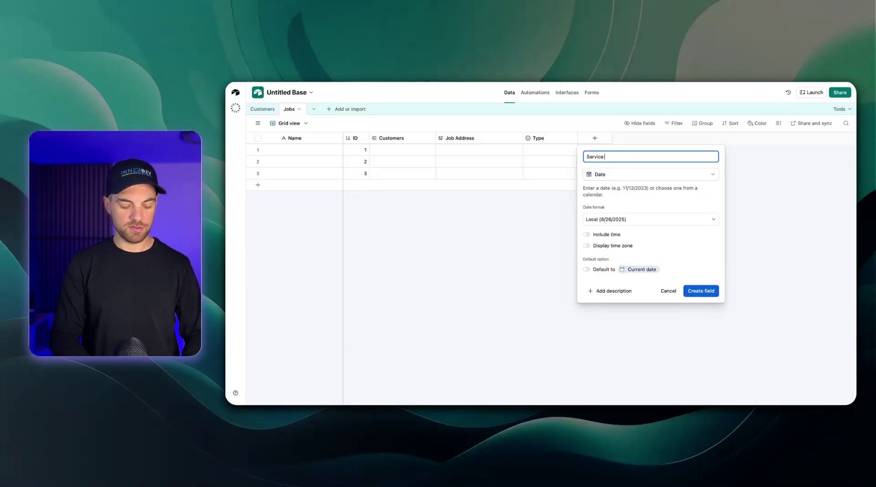
text( Date)
click(612, 218)
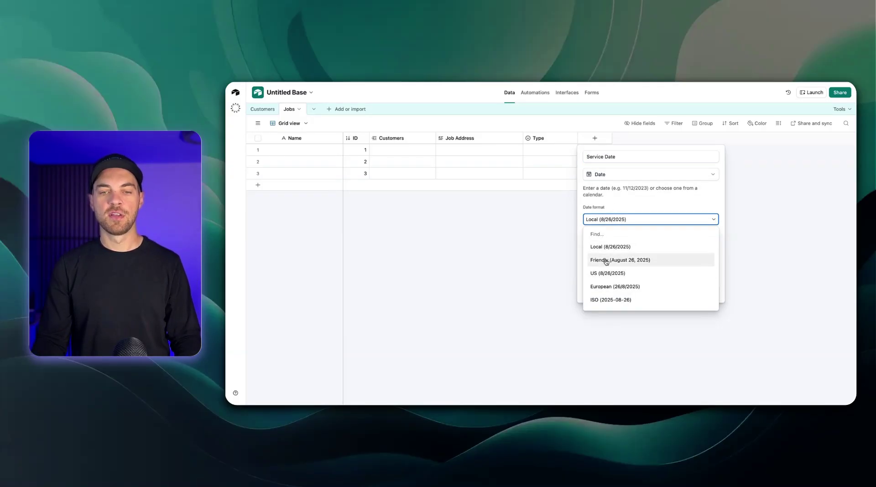
click(606, 260)
click(703, 293)
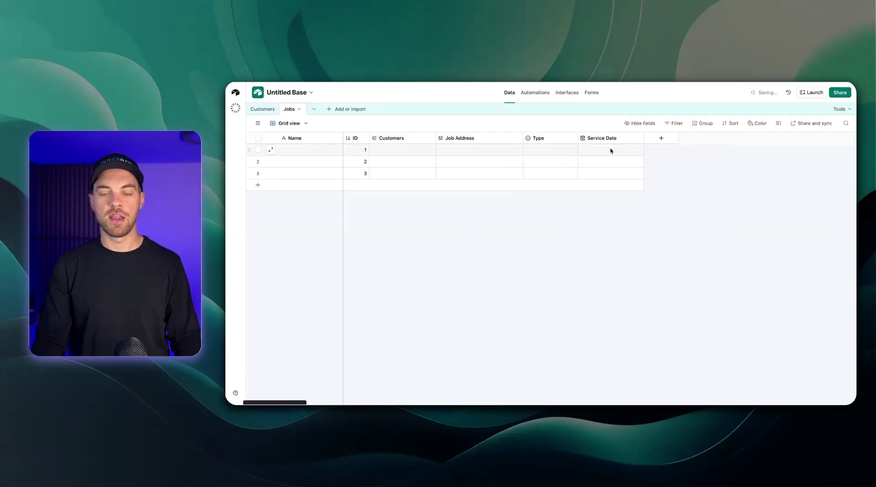
drag(644, 139, 641, 138)
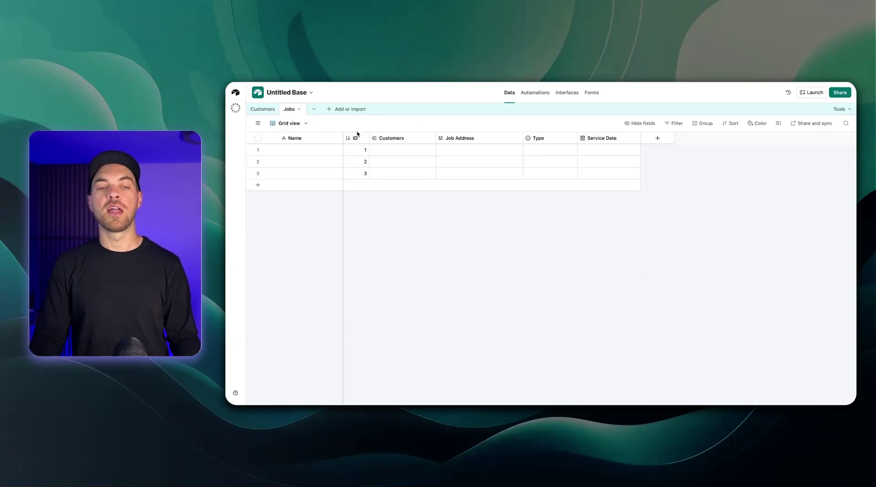
click(268, 112)
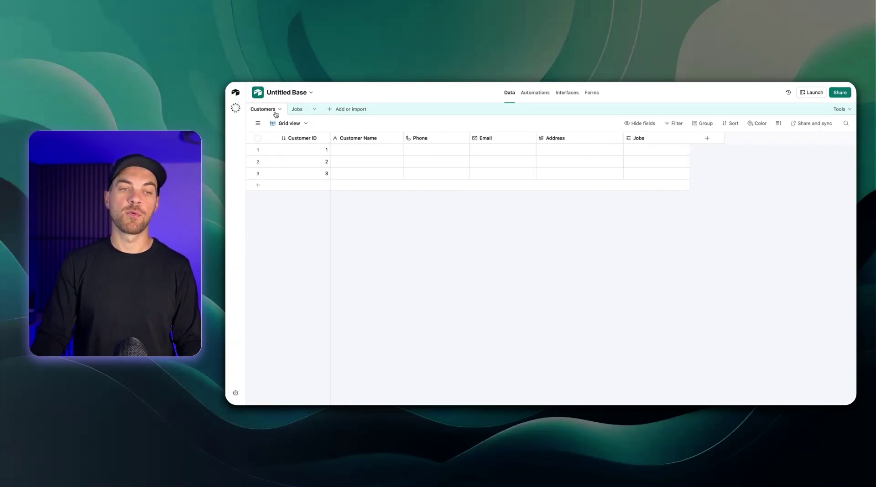
click(295, 112)
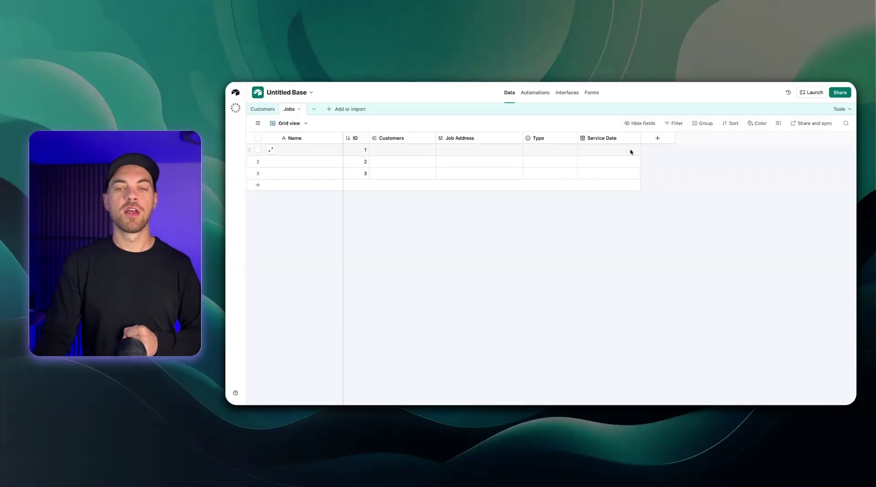
Add a 'Technician Assigned' single select field with two technician name options
click(657, 139)
text(singl)
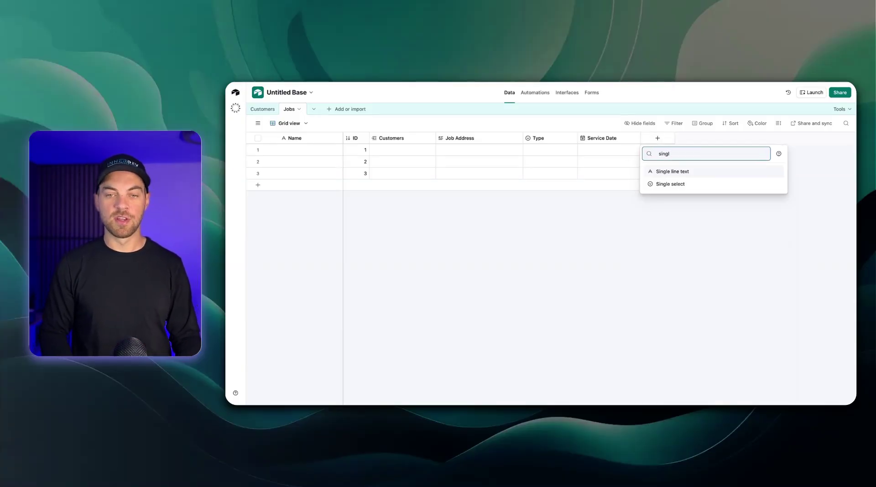
key(Down)
key(Return)
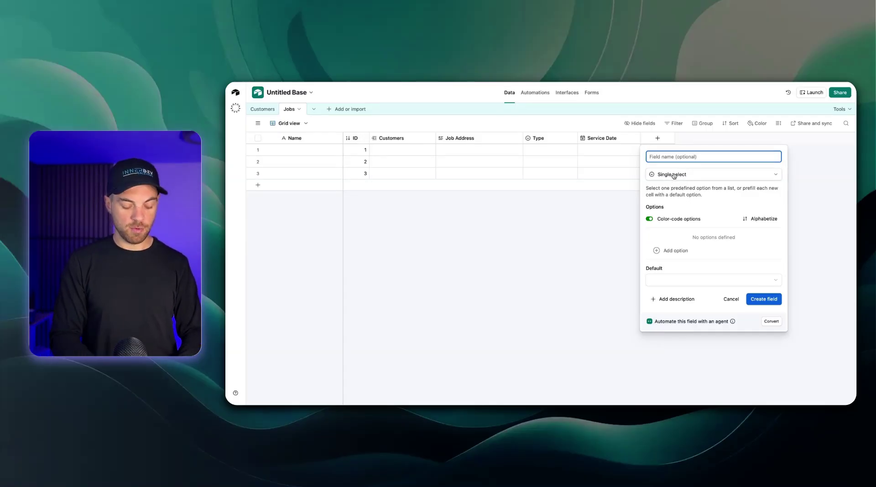
text(Technici)
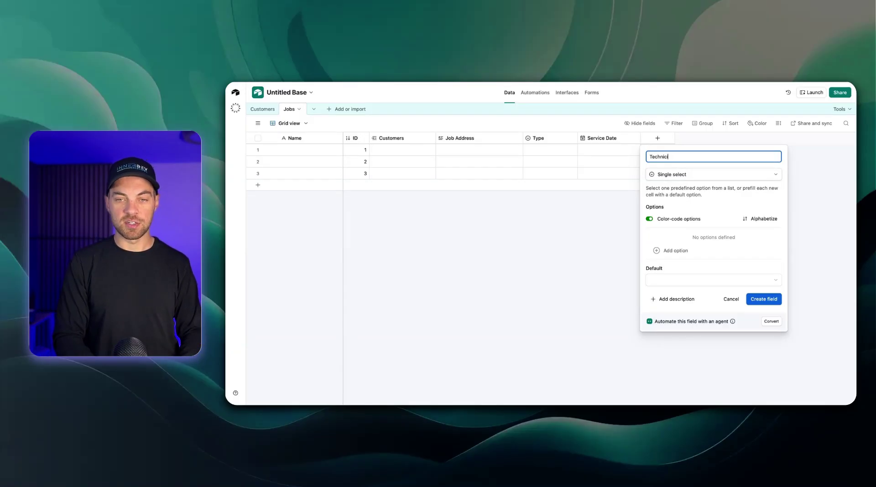
text(an Assigned)
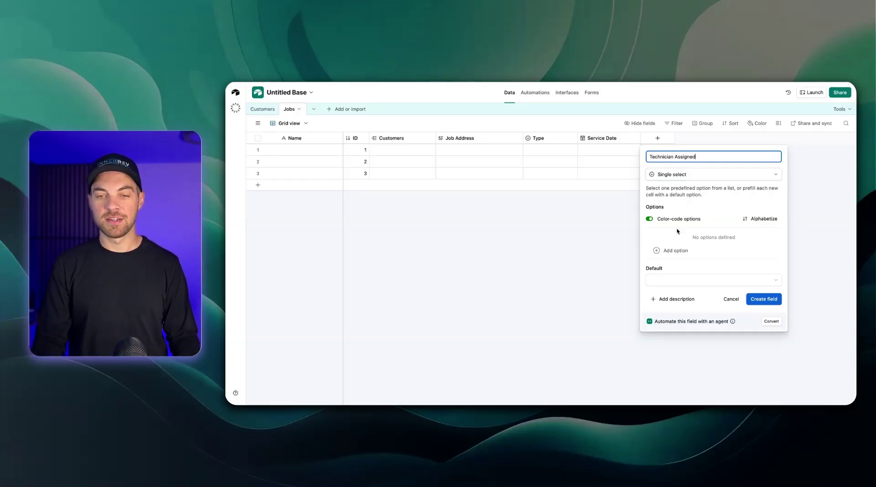
click(677, 250)
key(Return)
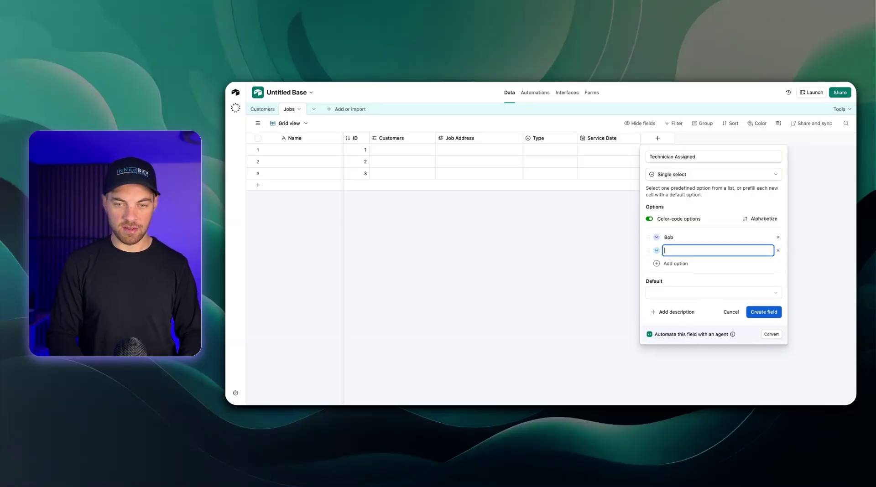
text(Sara)
click(771, 315)
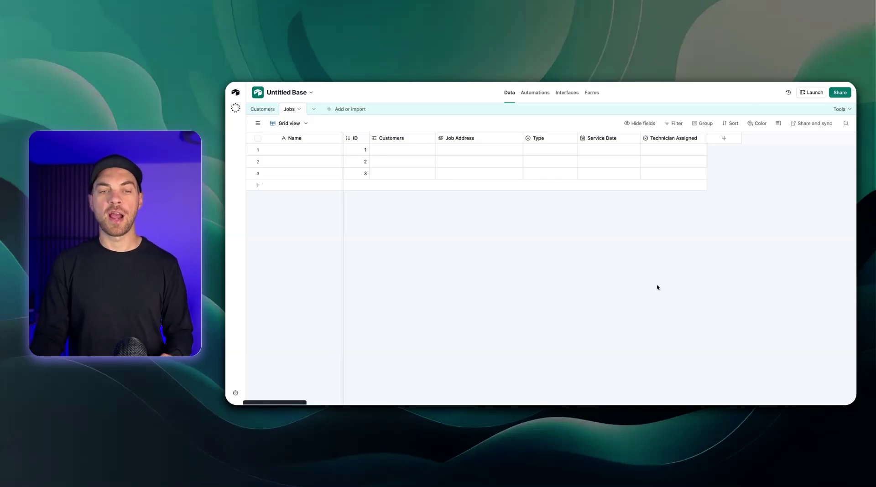
Add a long text 'Notes' field to Jobs and widen its column
click(725, 139)
text(long)
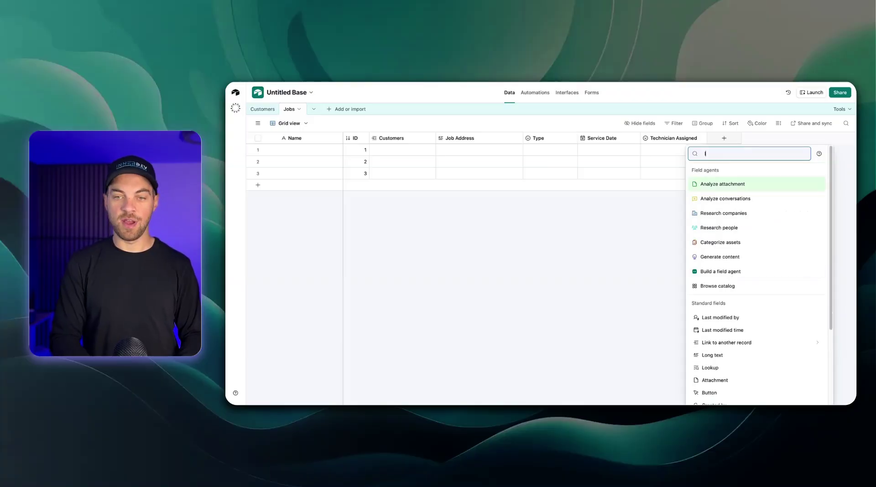
key(Return)
text(Notes)
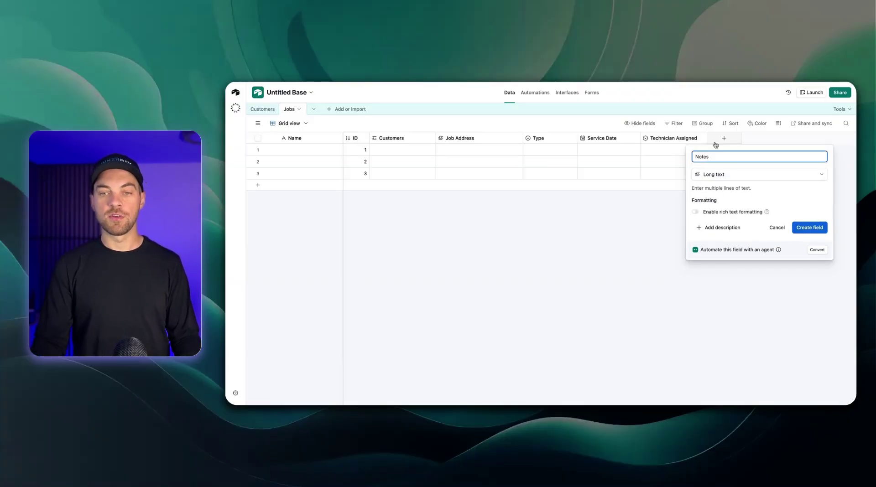
click(810, 227)
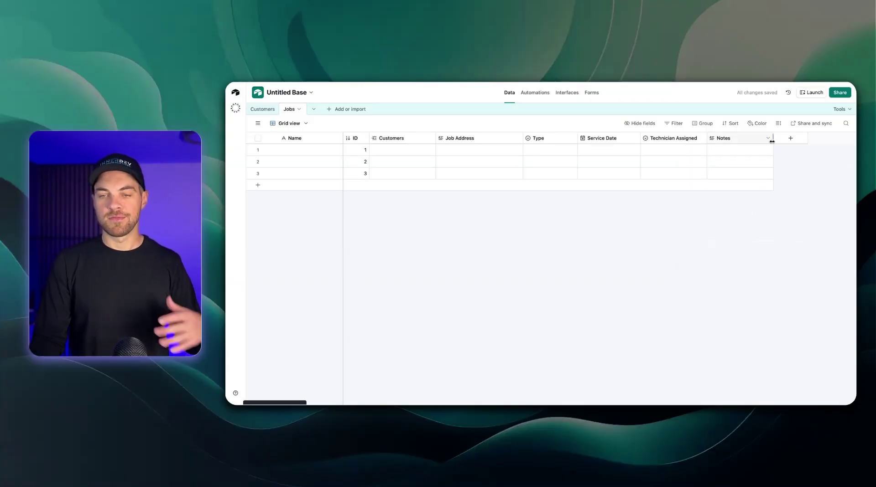
drag(772, 138, 783, 139)
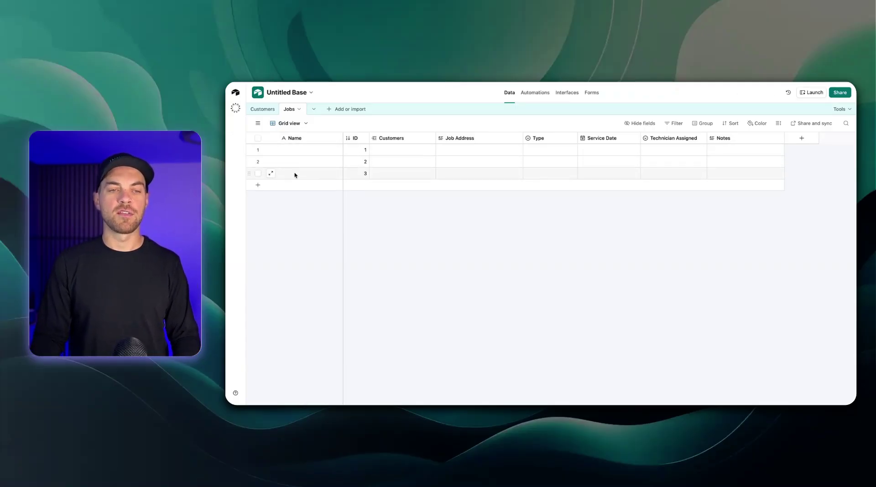
Rename the primary field 'Job ID' as a formula: ID & " - " & Customers
double_click(304, 142)
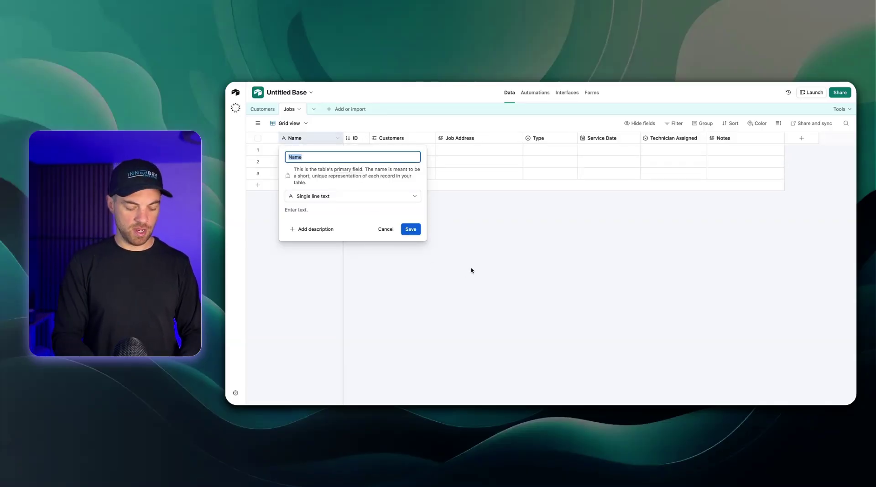
text(Job)
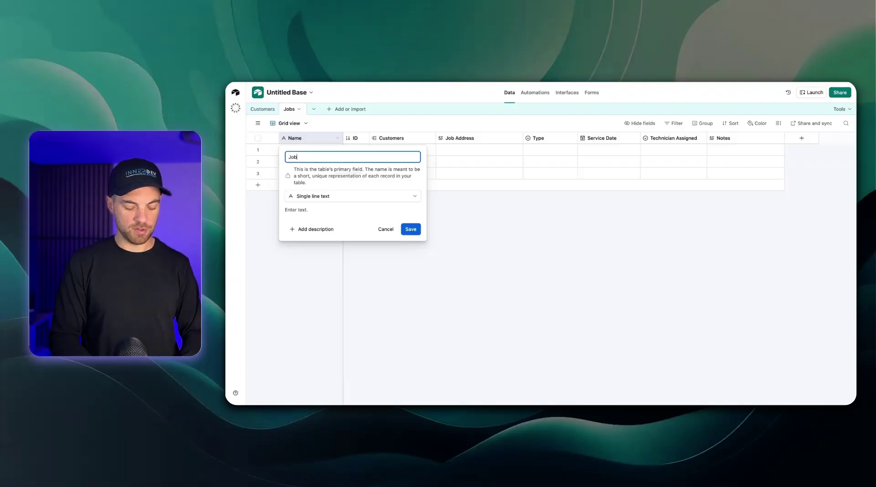
text( ID)
click(380, 202)
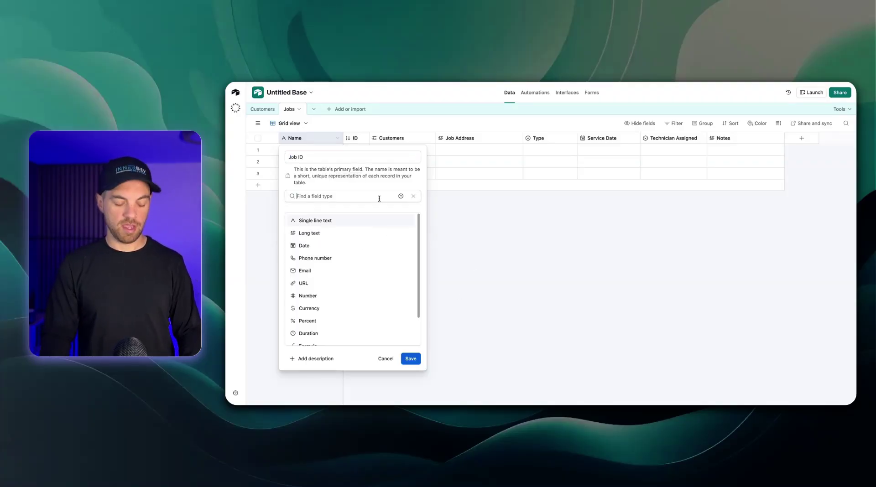
text(form)
click(310, 220)
click(339, 247)
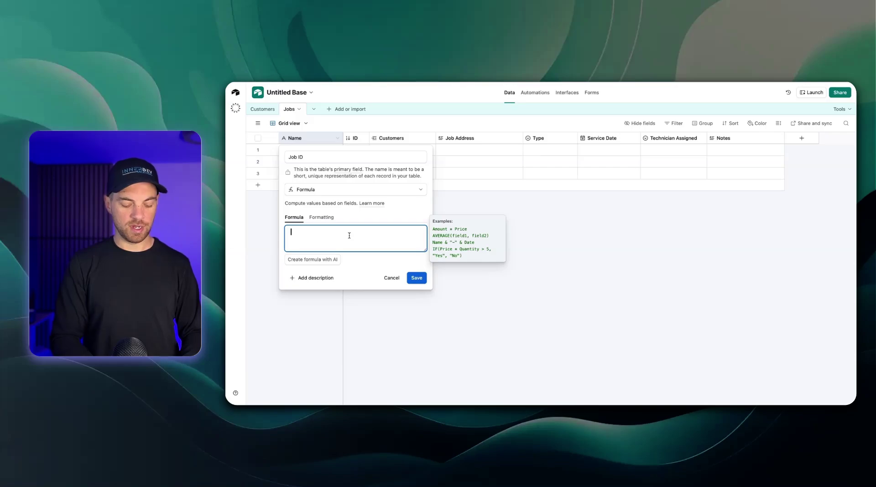
key(BackSpace)
key(BackSpace)
key(BackSpace)
text(i)
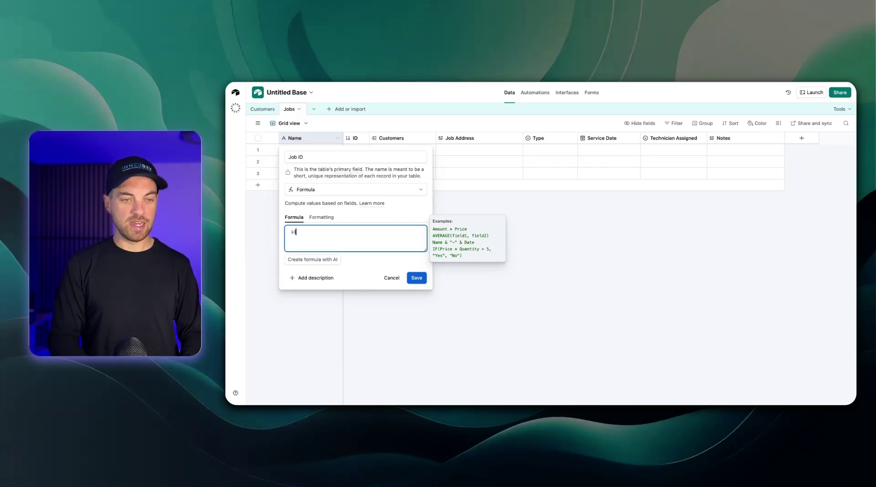
text(d & )
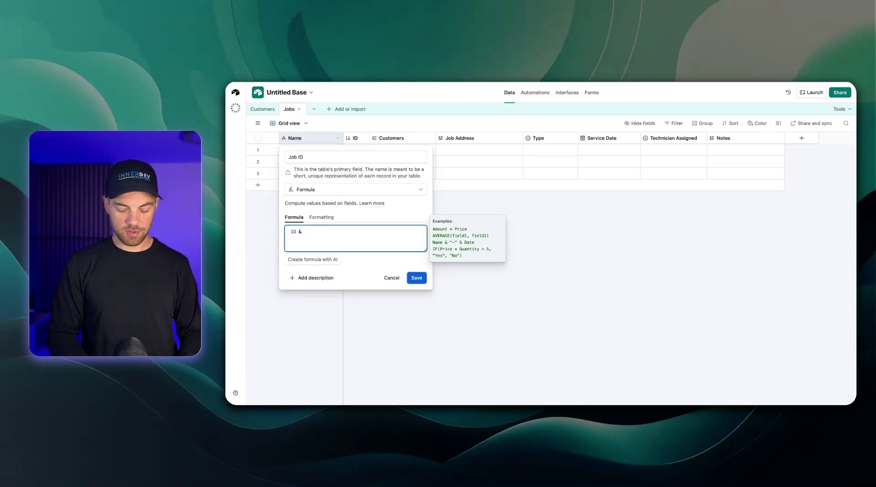
text(" - " & custom)
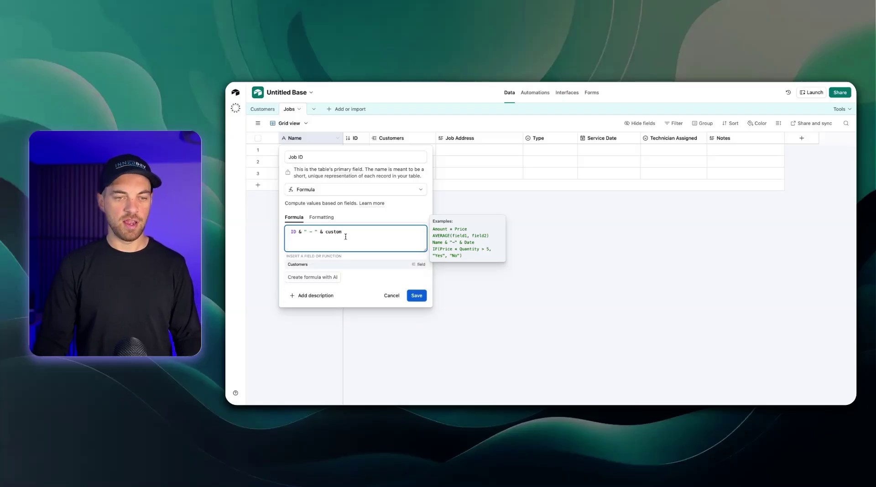
click(321, 265)
click(422, 282)
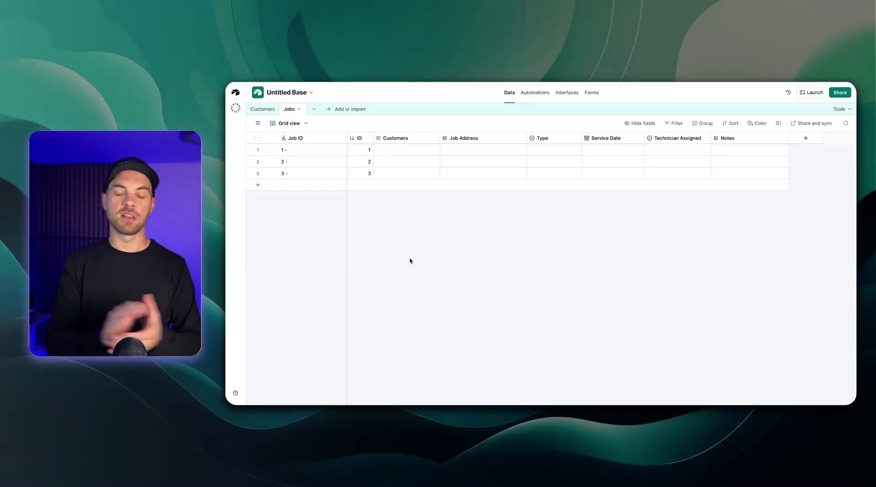
Create a blank new table named 'Invoices'
click(334, 110)
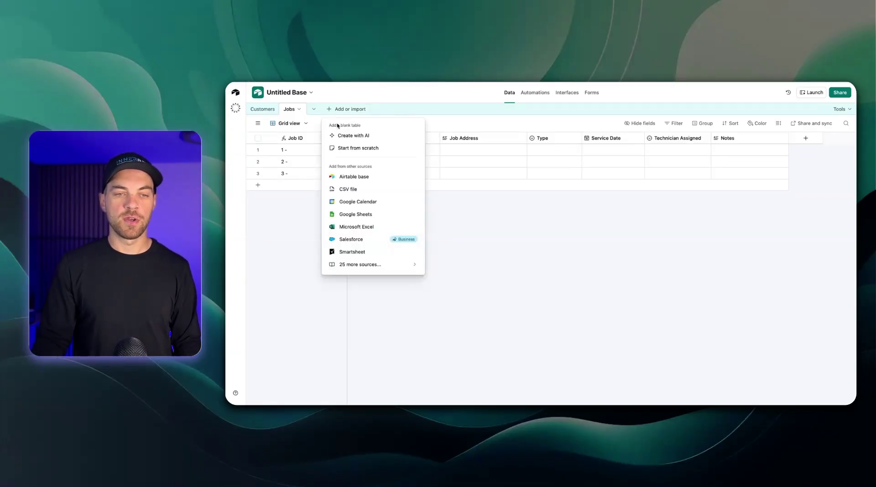
click(353, 151)
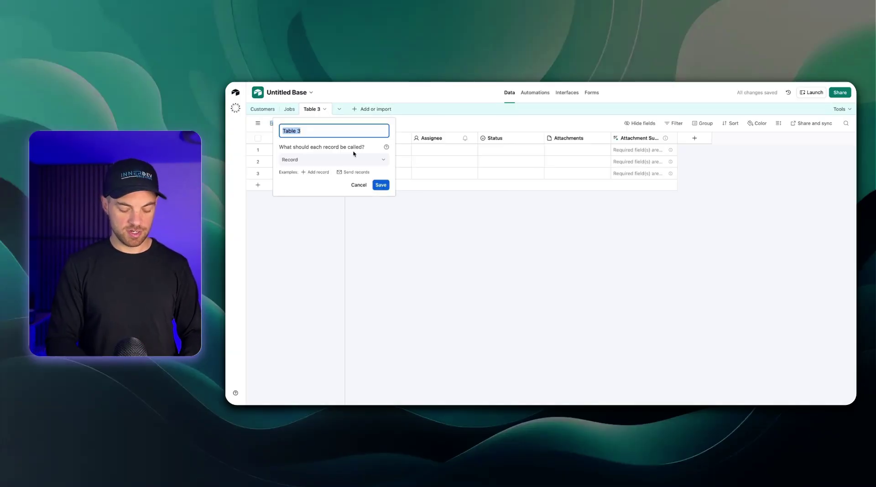
text(Invoices)
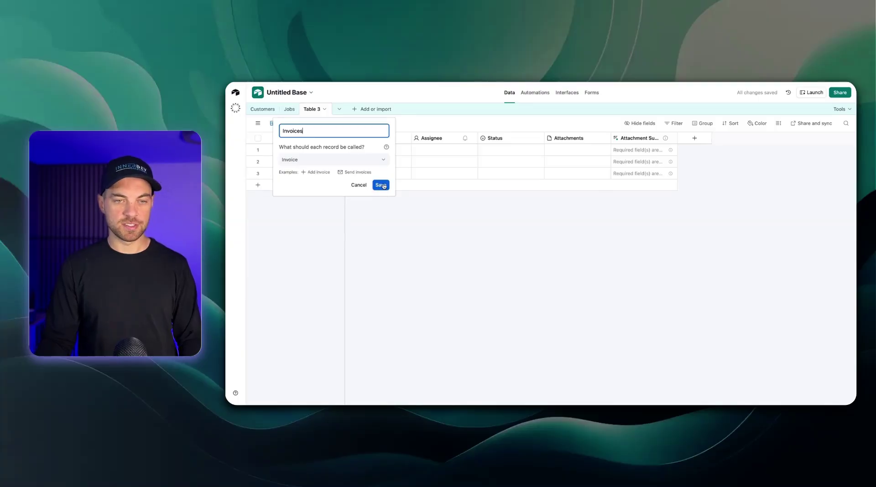
click(381, 186)
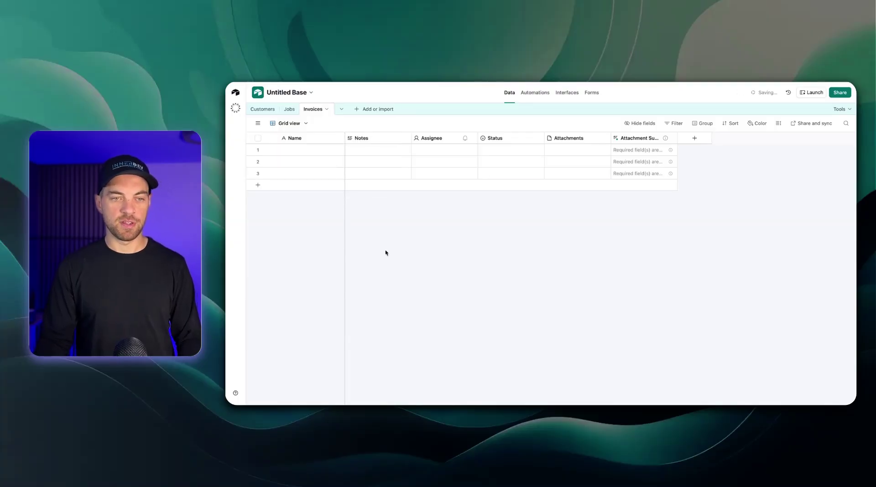
Delete the default fields Notes through Attachment Summary from Invoices
click(372, 138)
shift+click(616, 138)
right_click(616, 138)
click(639, 236)
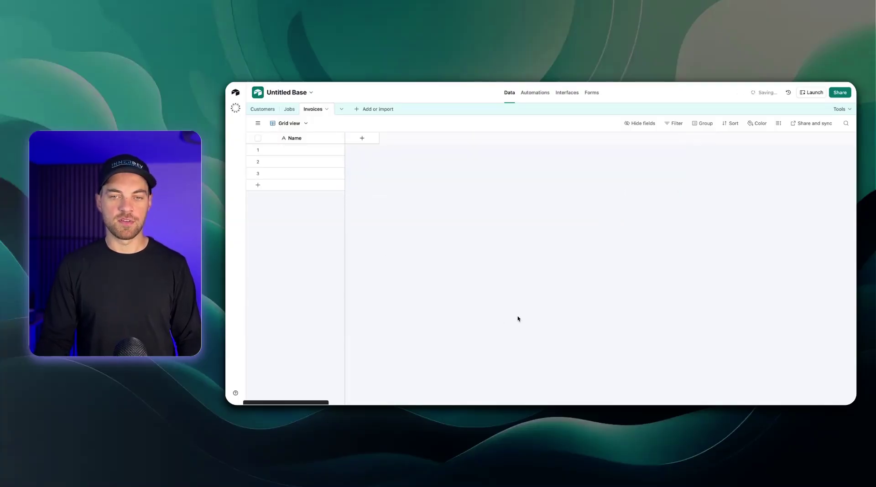
Begin adding a new Invoices field that will link to Customers
click(363, 140)
click(542, 186)
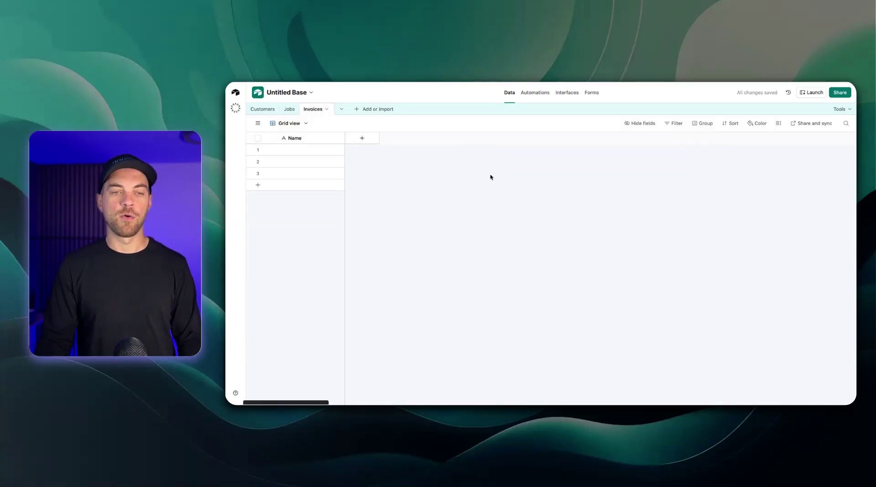
click(364, 139)
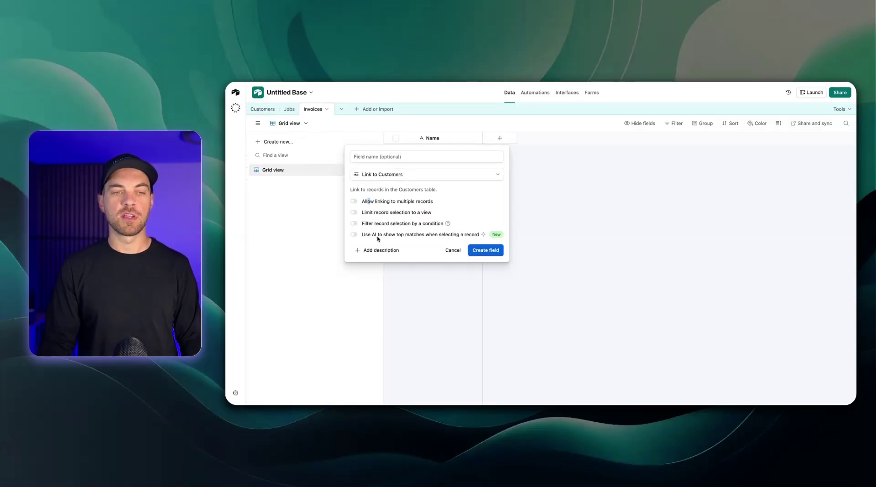
Create the Customers link field, then add a link field to the Jobs table
click(485, 251)
click(428, 138)
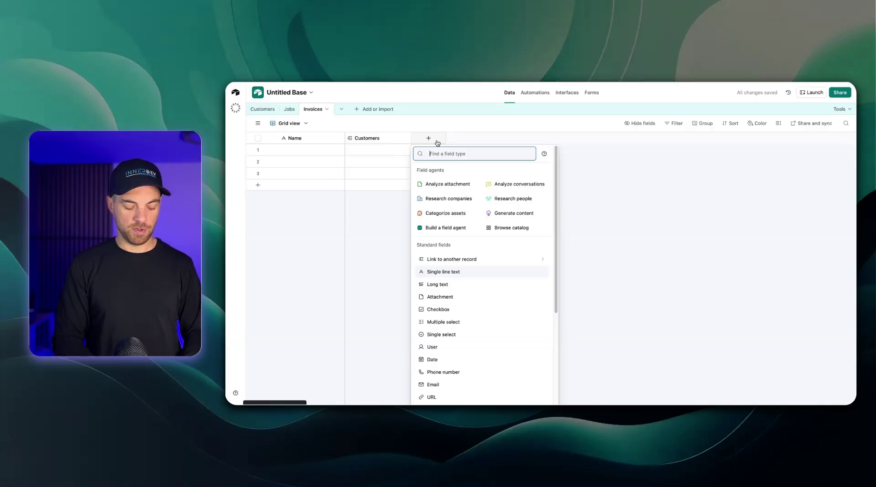
text(job)
click(486, 173)
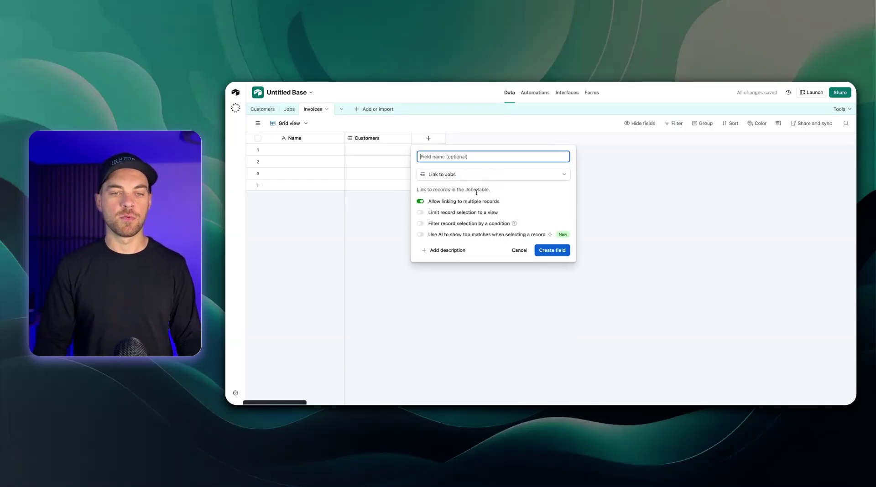
click(556, 252)
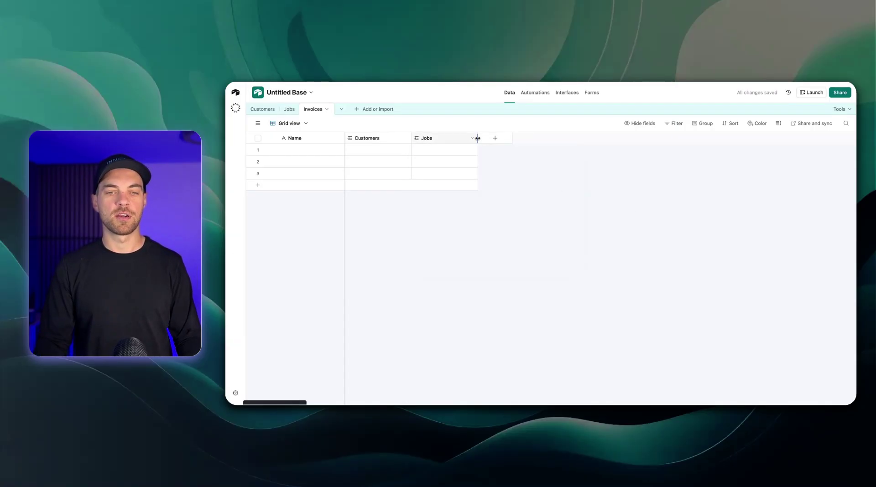
Rename the primary Name field to Invoice Number and make it a Formula field
double_click(305, 139)
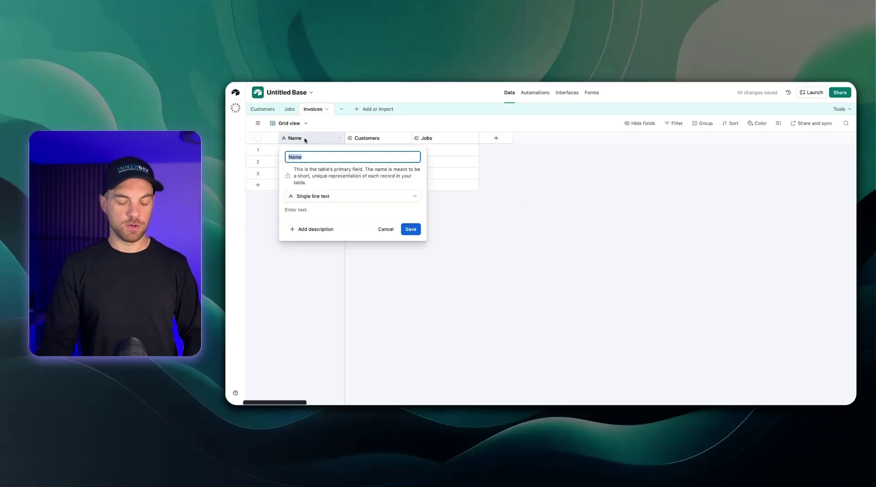
text(Invoice ID)
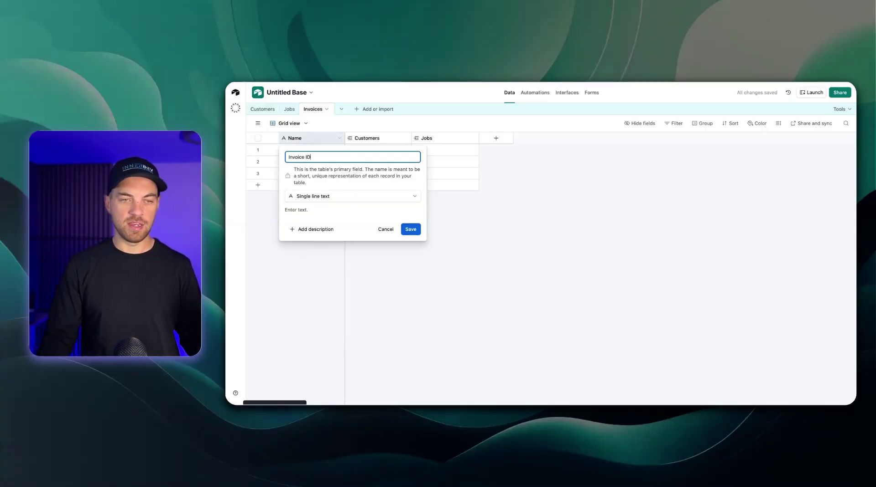
key(BackSpace)
key(BackSpace)
text(Number)
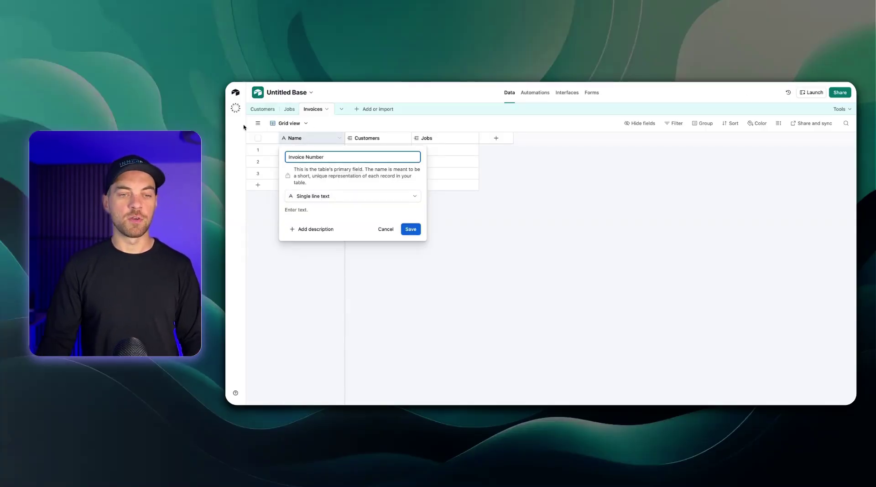
click(328, 197)
text(form)
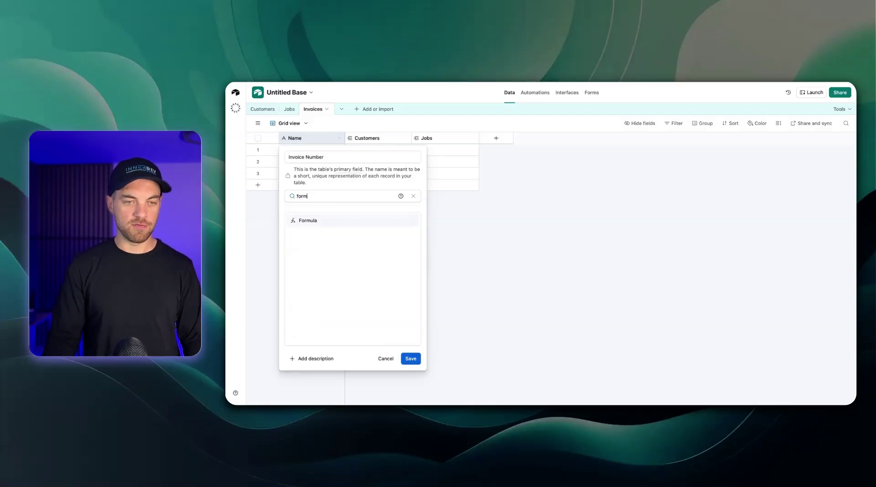
click(343, 223)
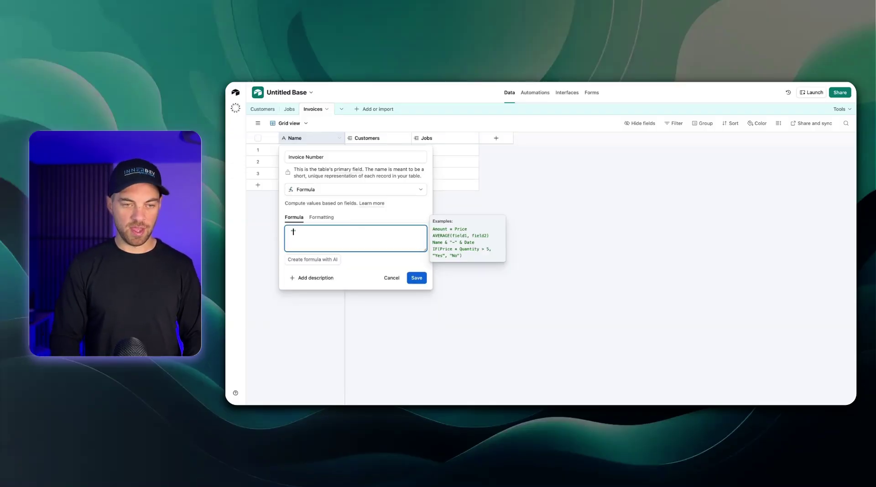
click(416, 277)
click(598, 307)
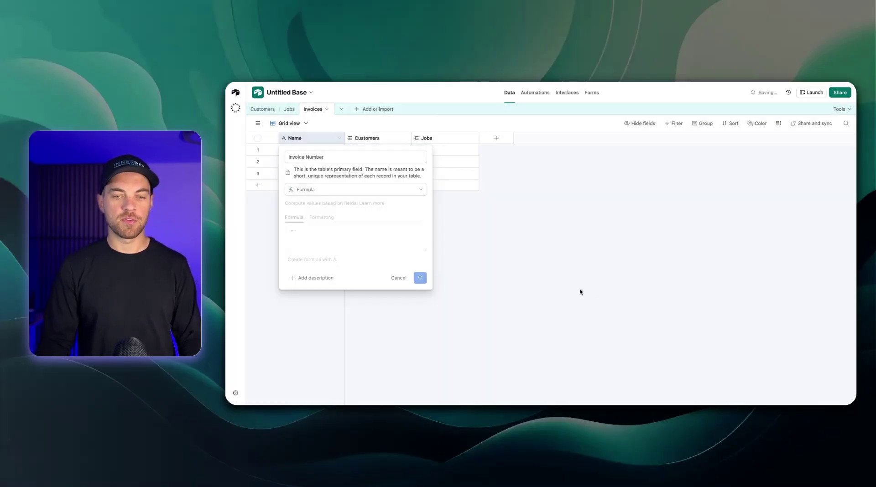
Add an ID autonumber field and narrow its column
click(499, 139)
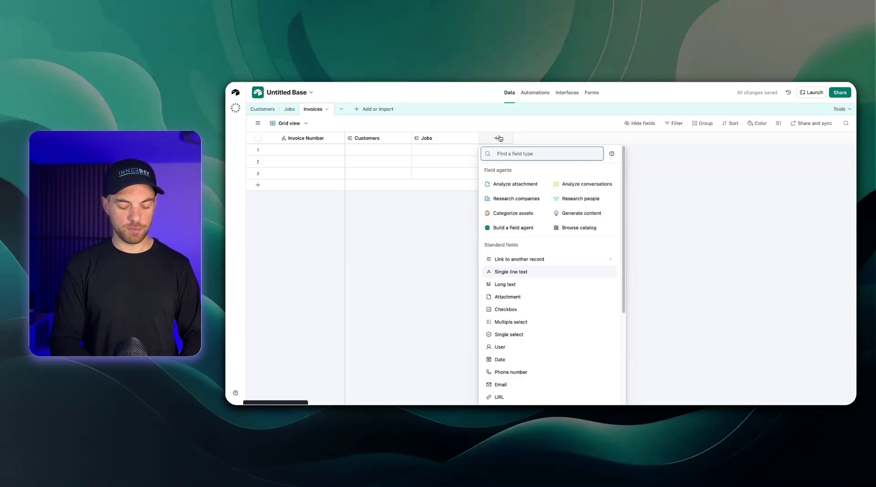
text(auto)
click(508, 171)
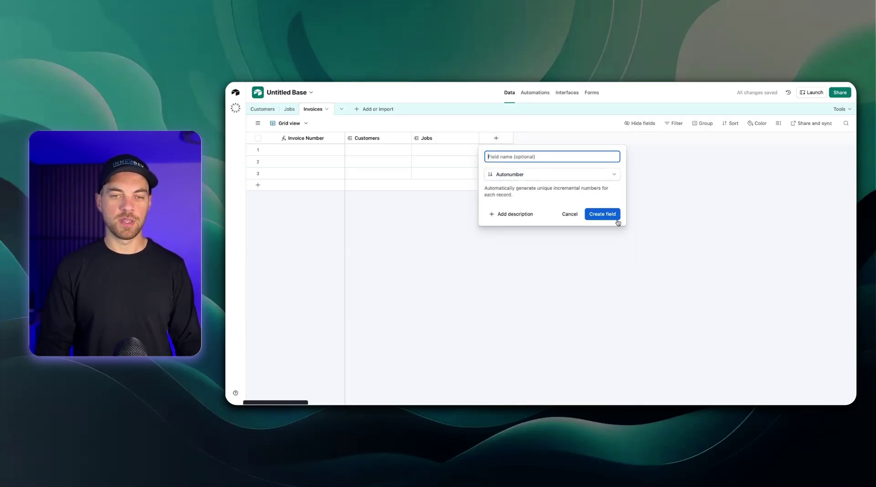
click(613, 220)
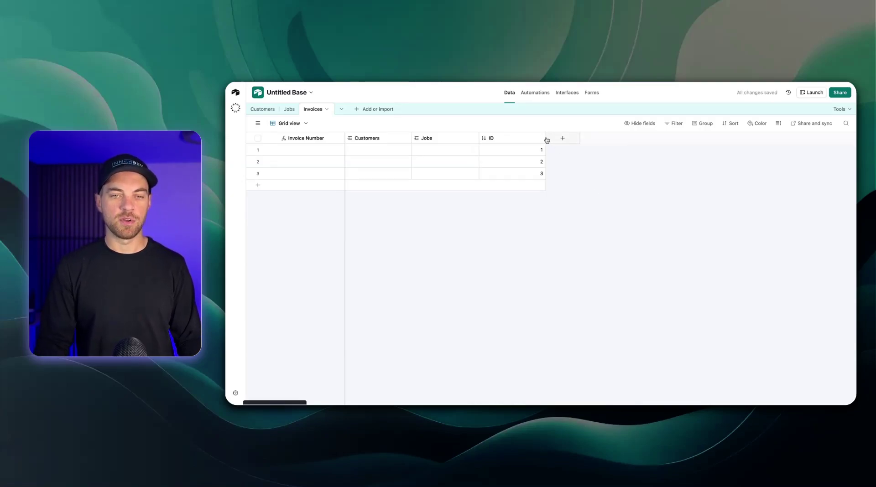
drag(546, 140, 508, 138)
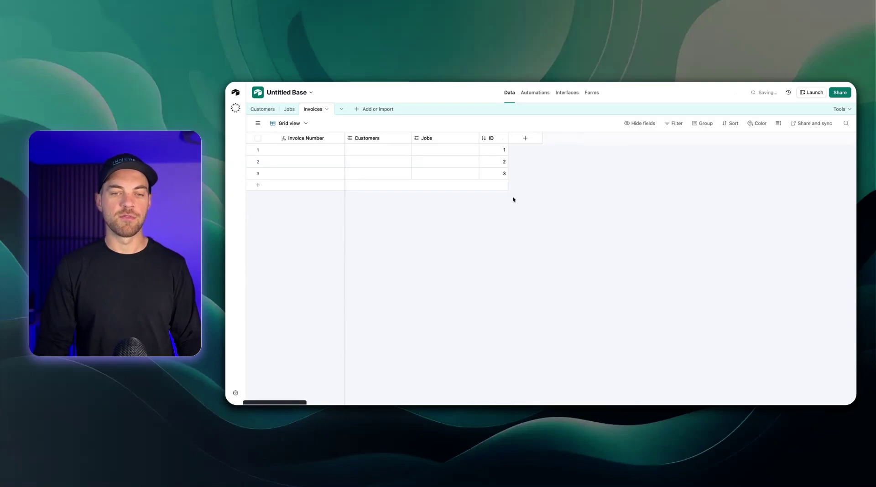
Set the Invoice Number formula to SUM(1000, ID) so invoices read 1001–1003, then narrow the column
double_click(308, 138)
click(305, 232)
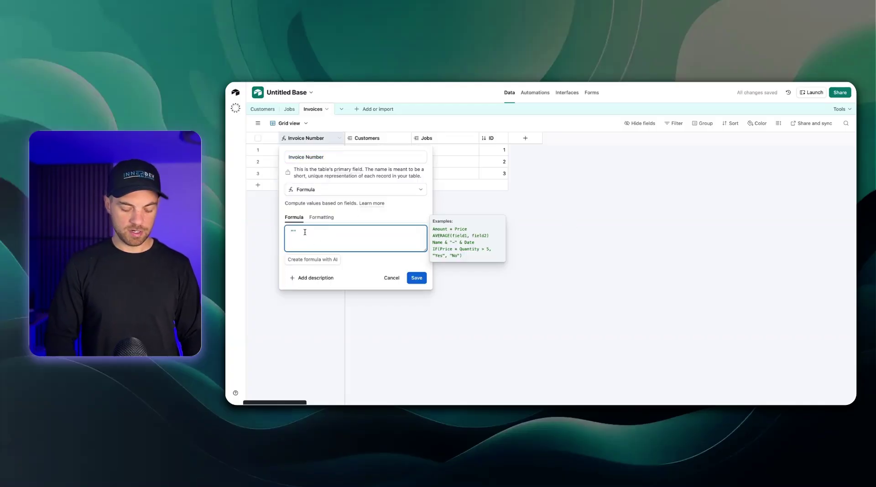
key(BackSpace)
key(BackSpace)
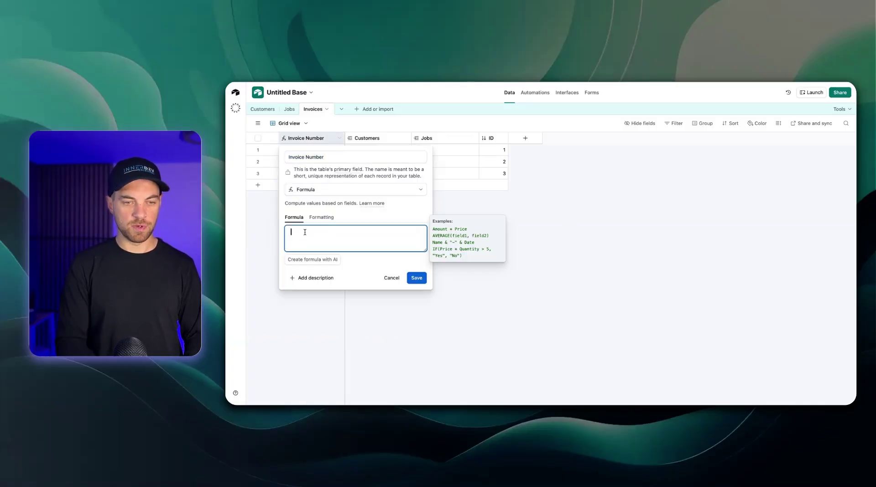
text(sum)
key(Return)
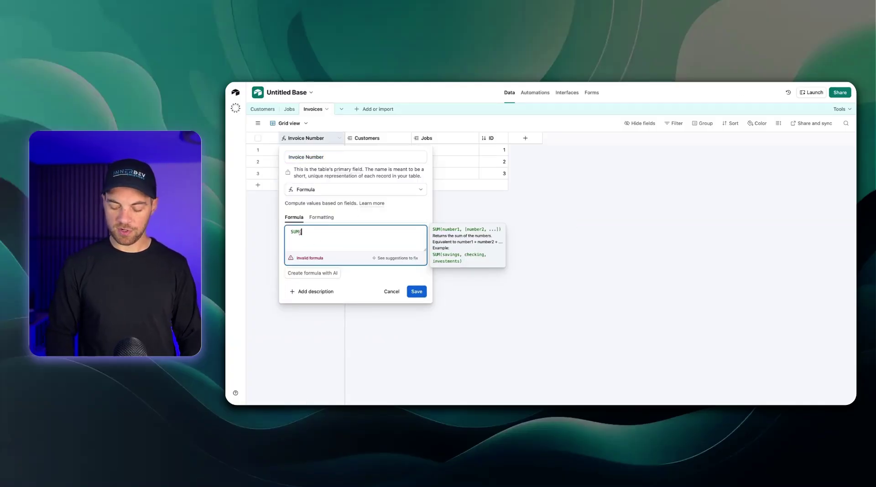
text(100)
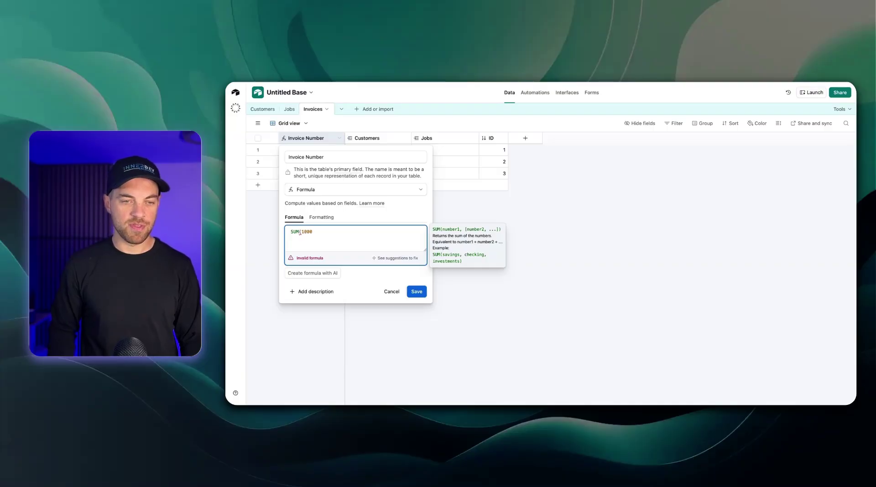
text(0)
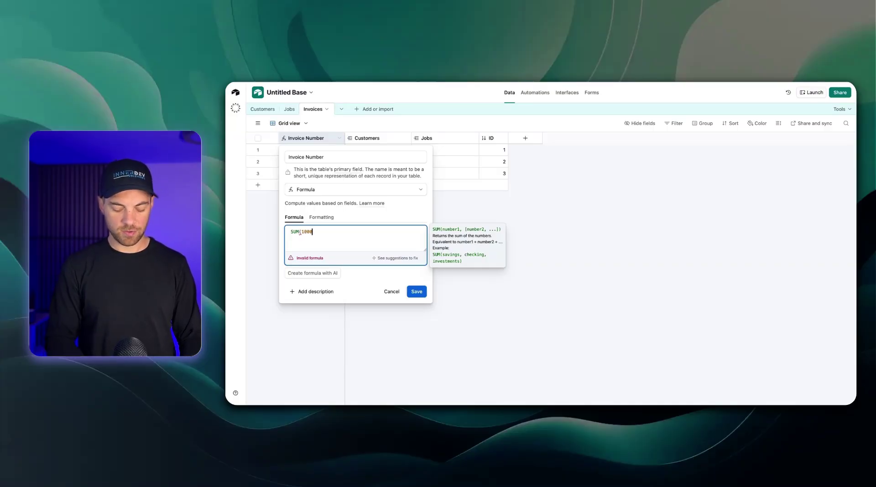
text(, id)
key(Return)
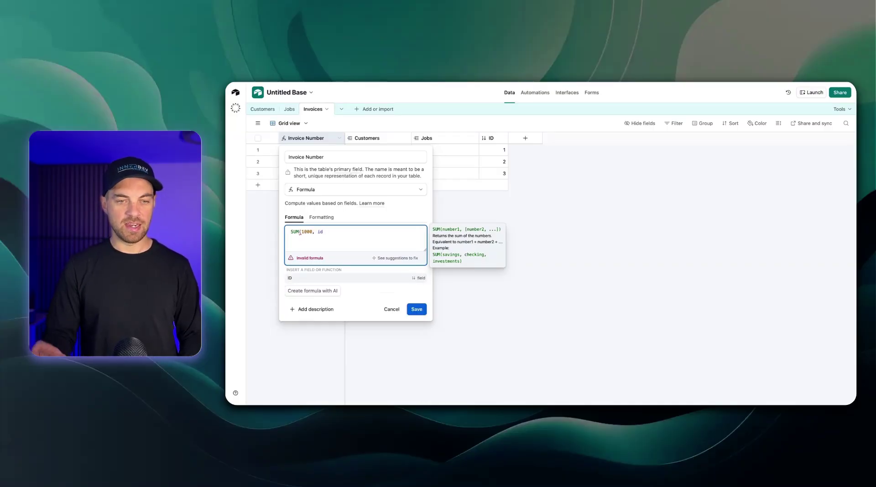
text())
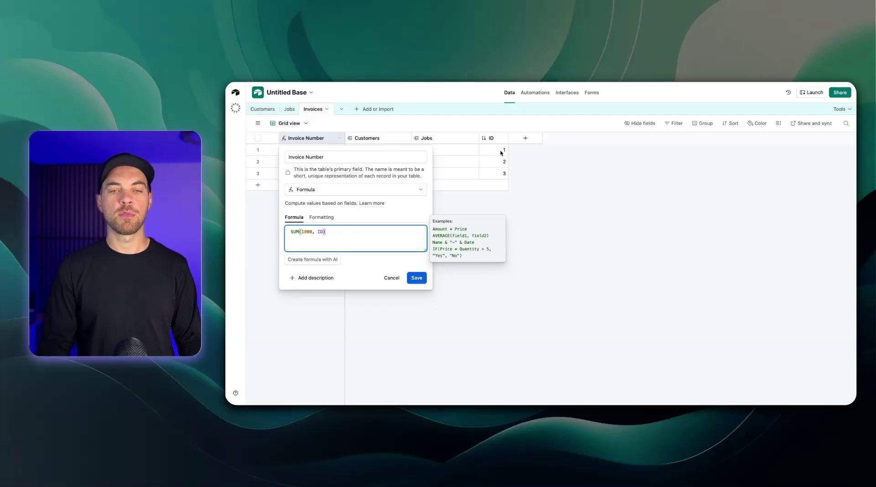
click(417, 278)
click(599, 305)
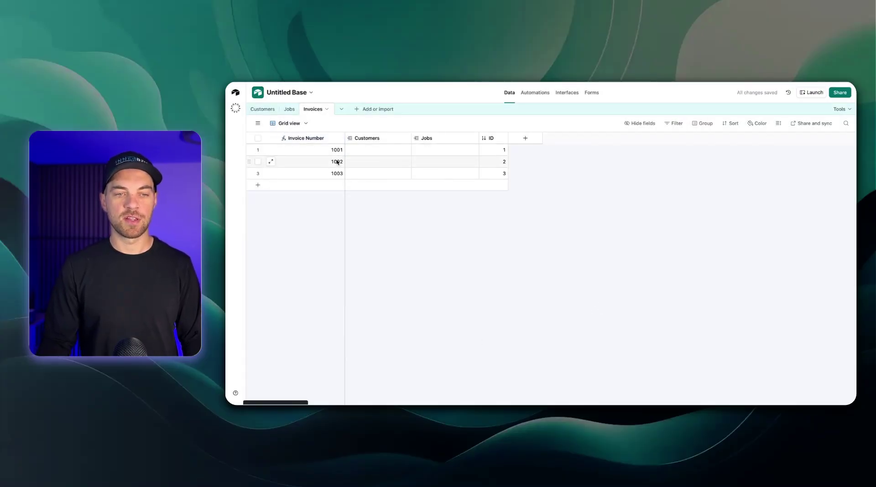
drag(344, 139, 339, 138)
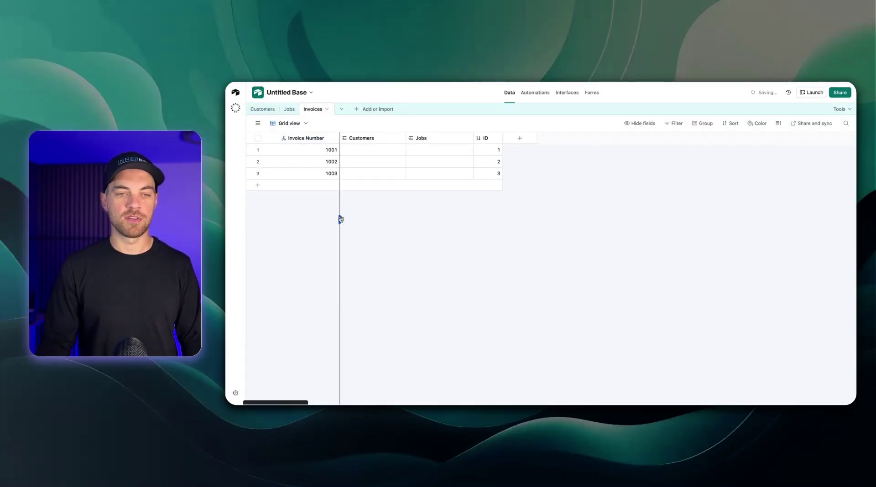
Add an Invoice Date date field using the Friendly date format
click(520, 138)
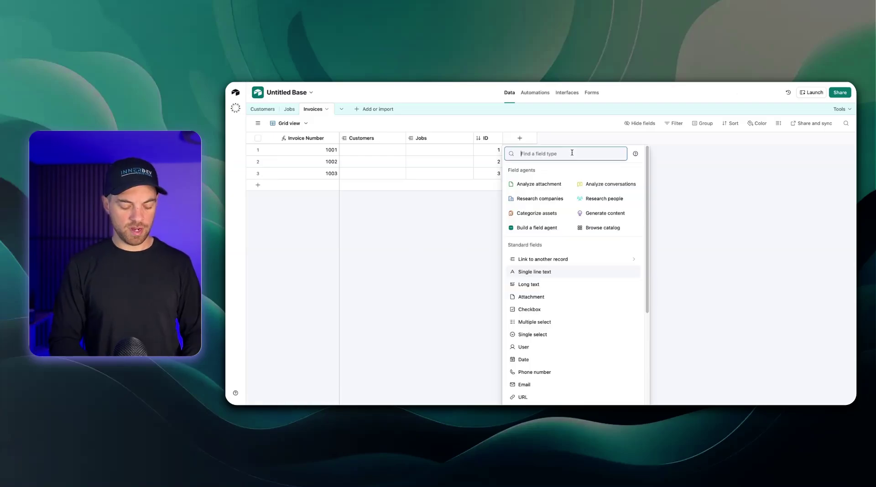
text(da)
key(Return)
text(Invoice Date)
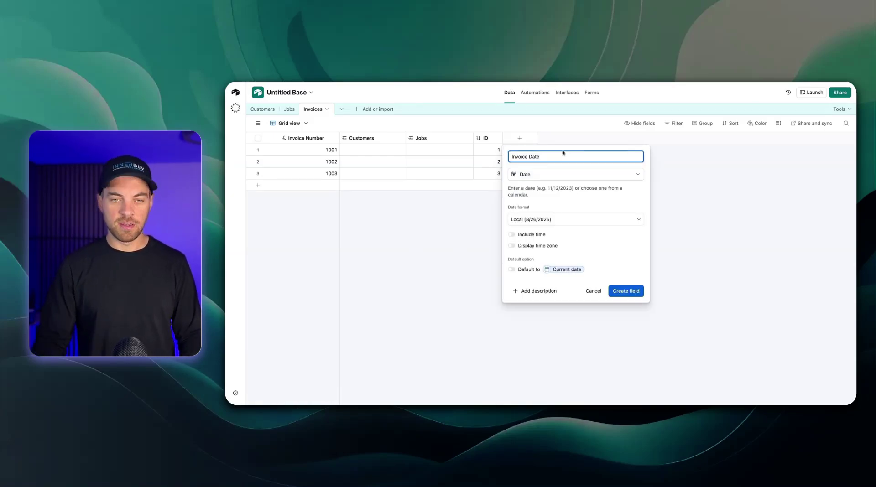
click(561, 224)
click(545, 258)
click(623, 292)
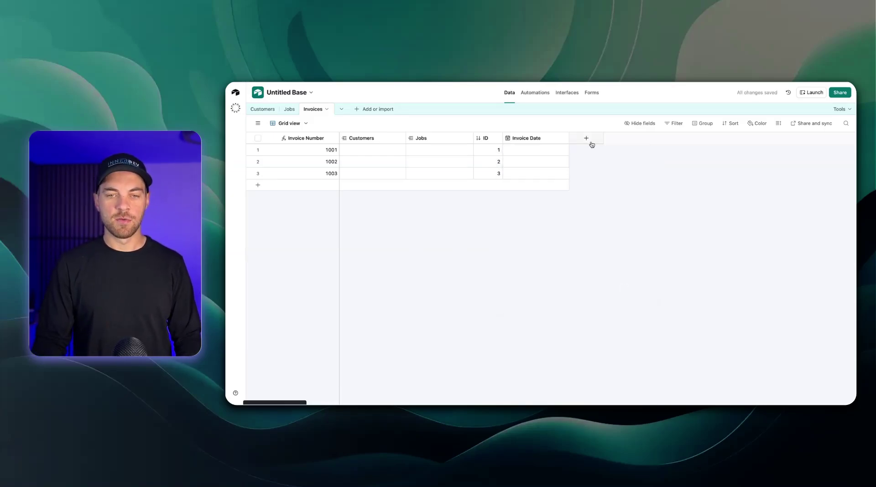
click(589, 141)
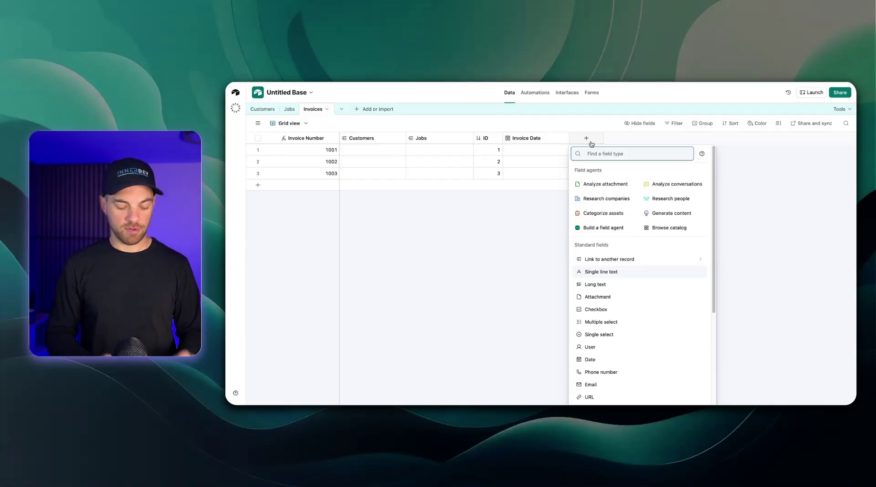
Create a Due Date formula field: DATEADD({Invoice Date}, 30, 'days')
text(form)
key(Return)
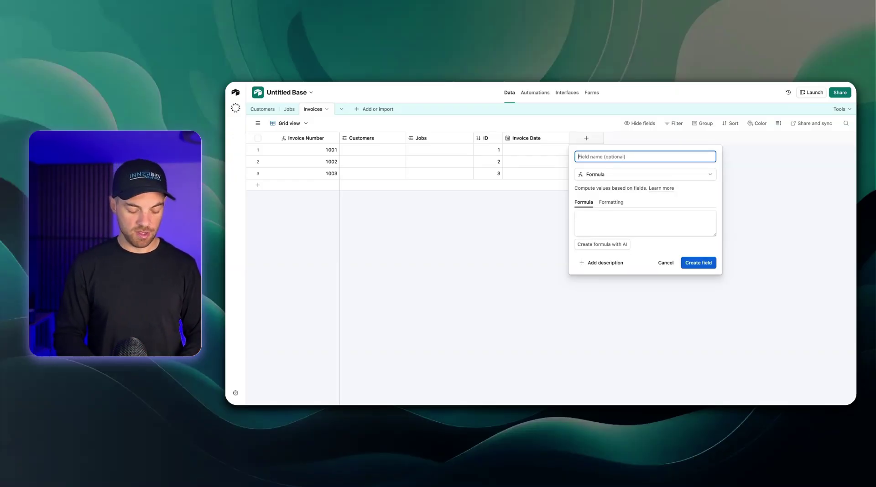
text(Due Date)
click(636, 219)
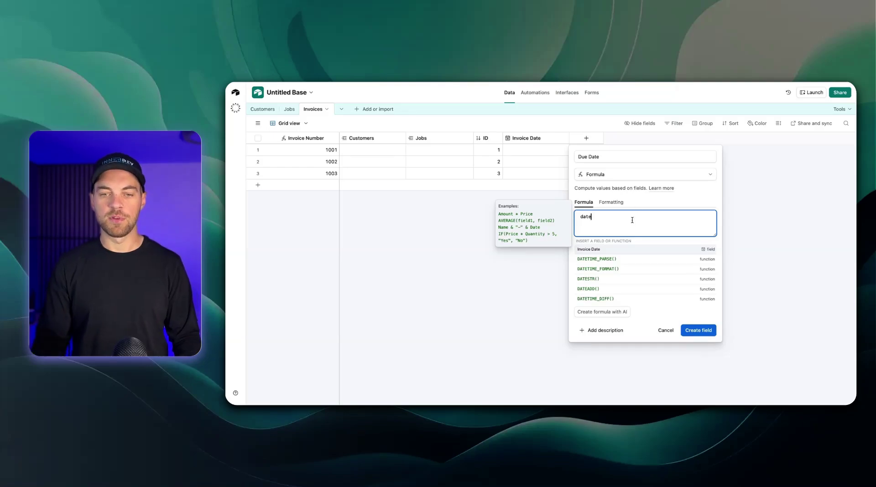
click(591, 291)
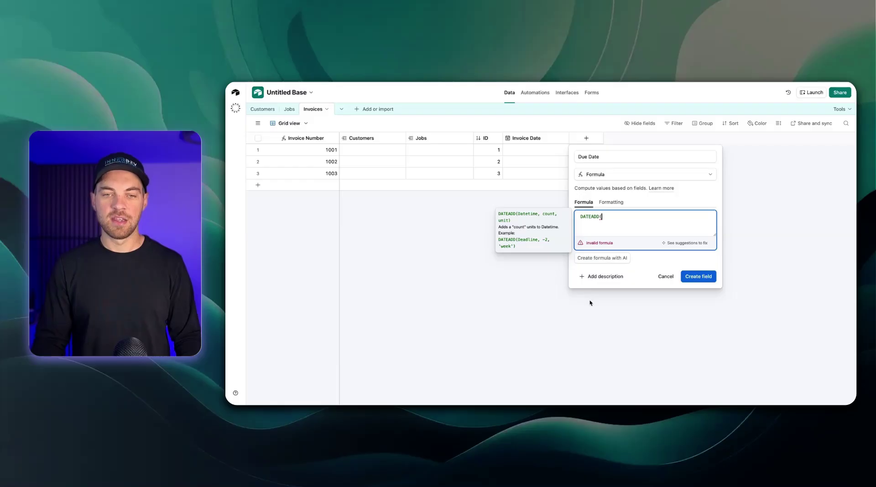
text(in)
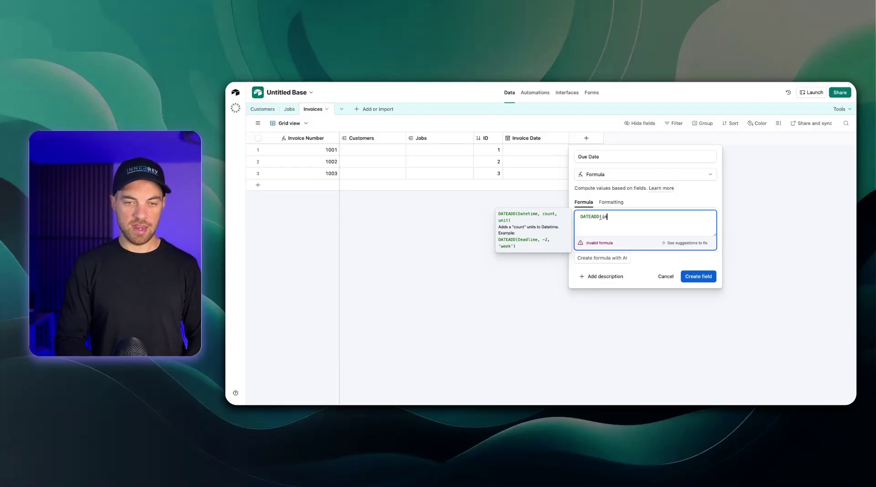
text(voice)
key(Return)
text(,)
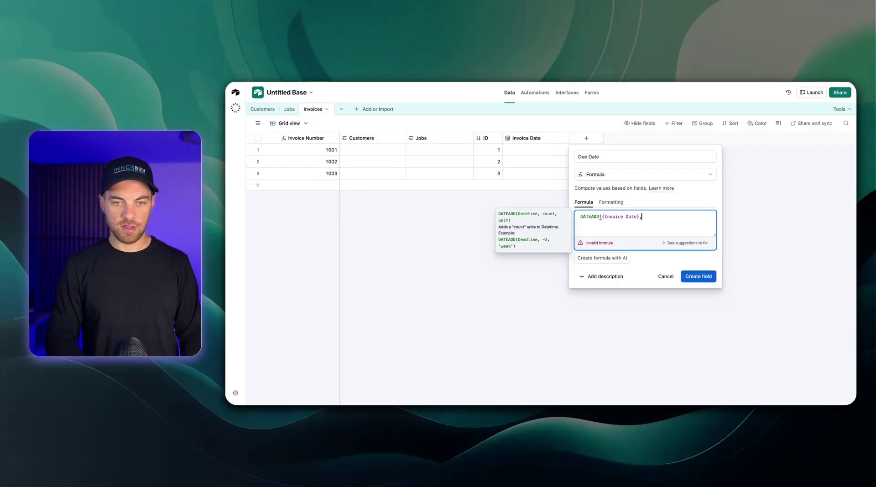
text( 30)
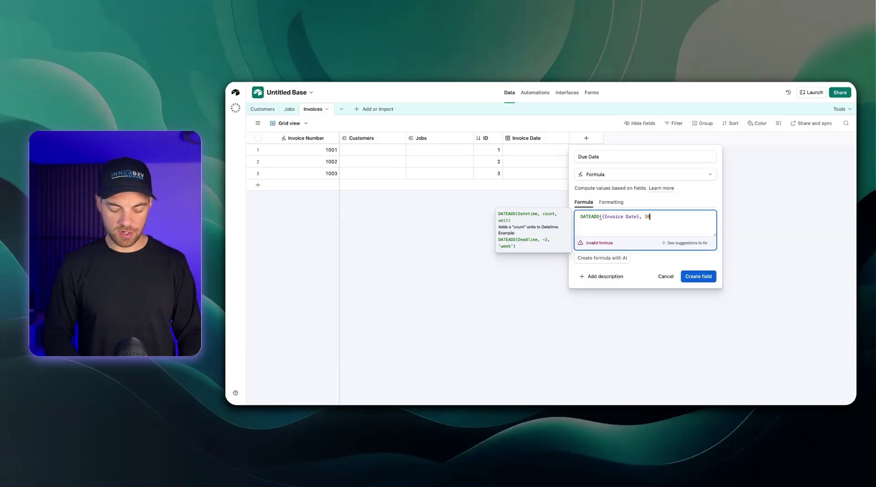
text(, 'days'))
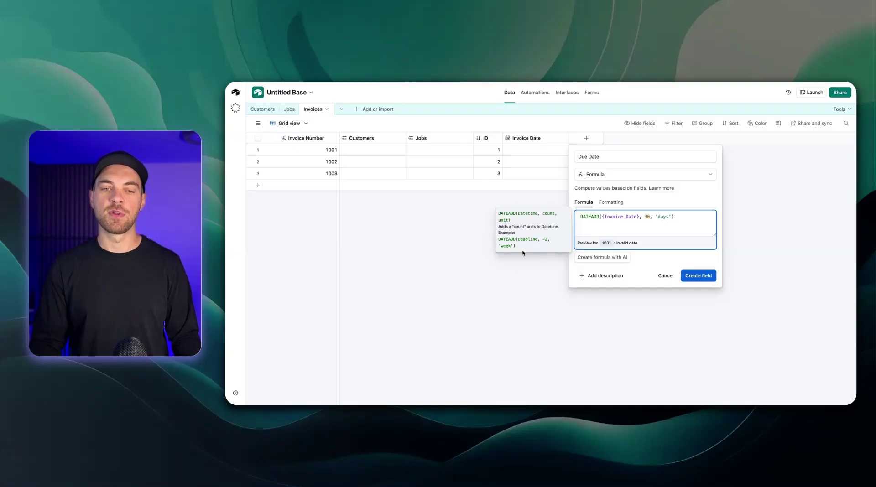
click(698, 275)
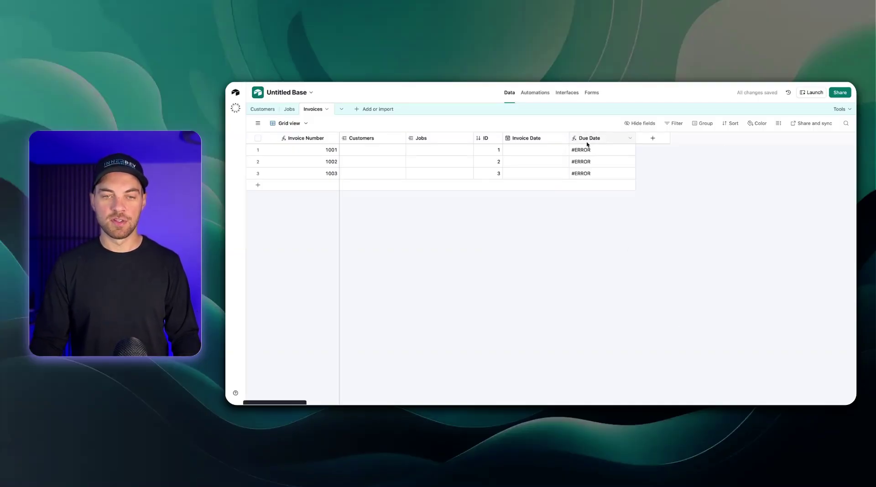
Format the Due Date field with the Friendly date format
double_click(610, 139)
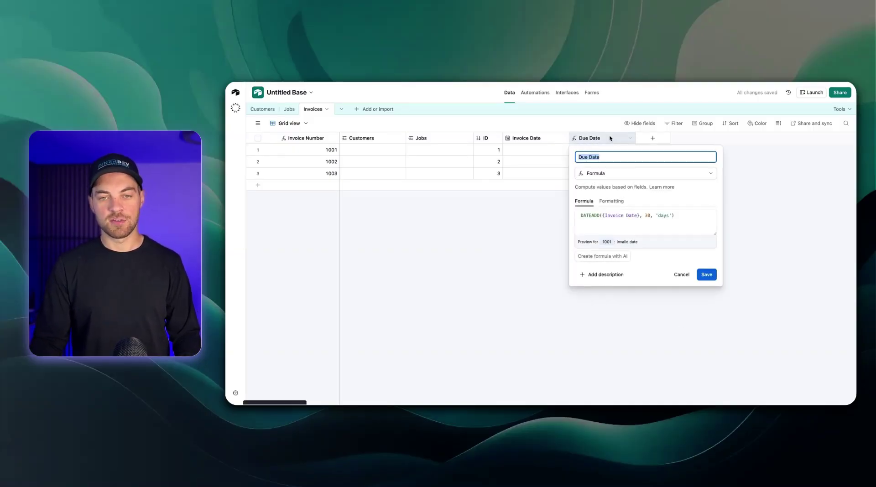
click(611, 201)
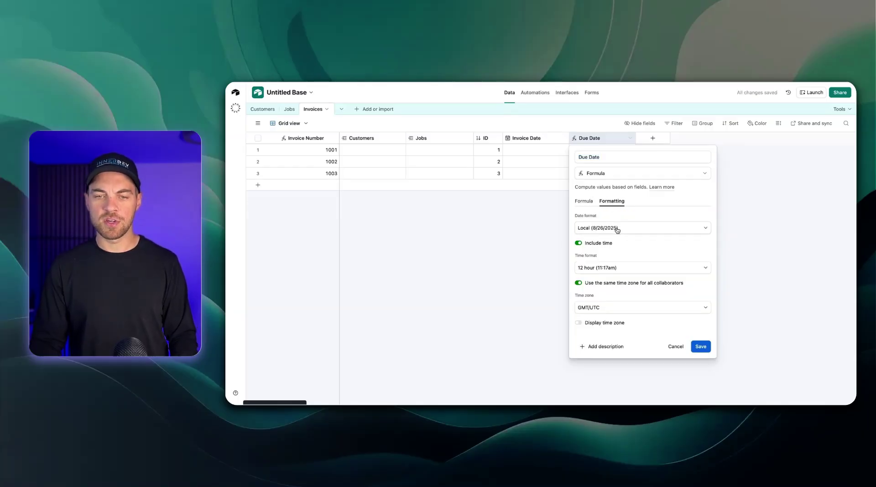
click(617, 228)
click(615, 267)
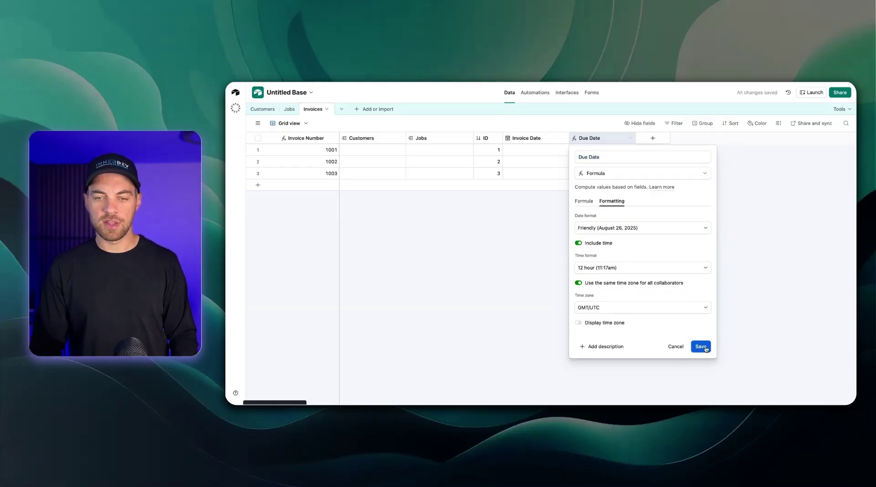
click(705, 348)
Set invoice 1001's Invoice Date to September 1, 2025
click(525, 150)
click(525, 151)
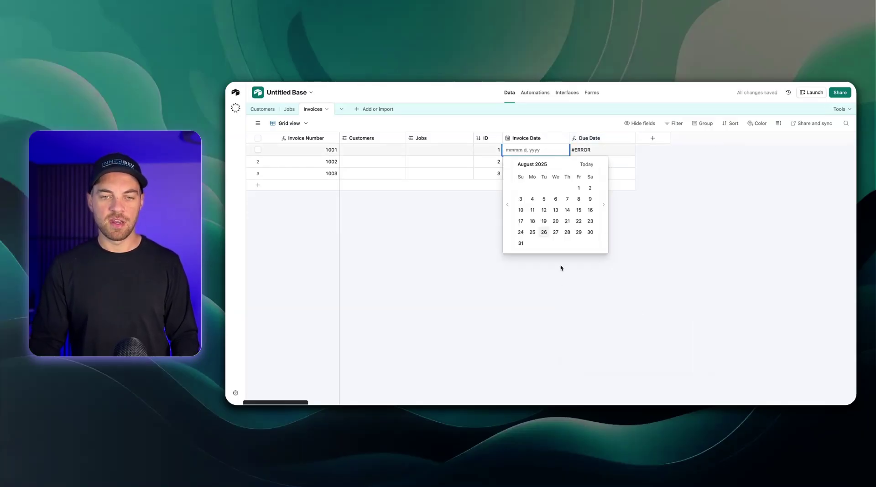
click(603, 205)
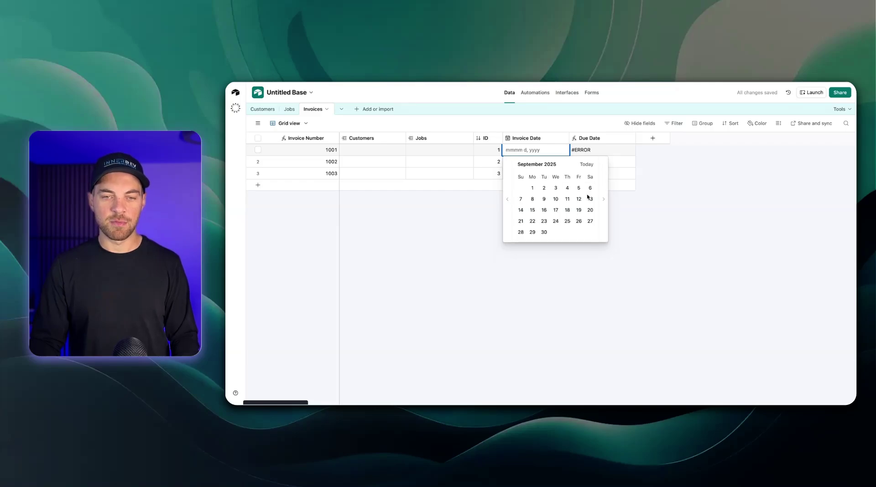
click(532, 188)
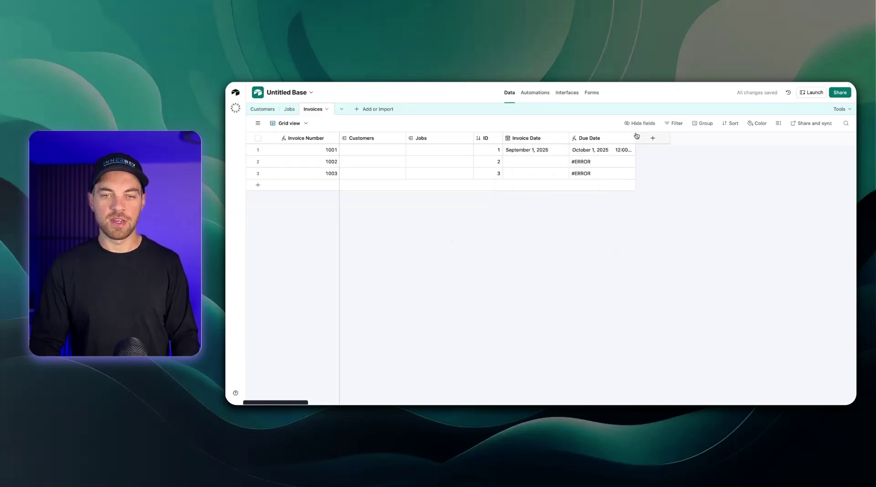
Widen the Due Date column and turn off its time display
drag(636, 138, 660, 138)
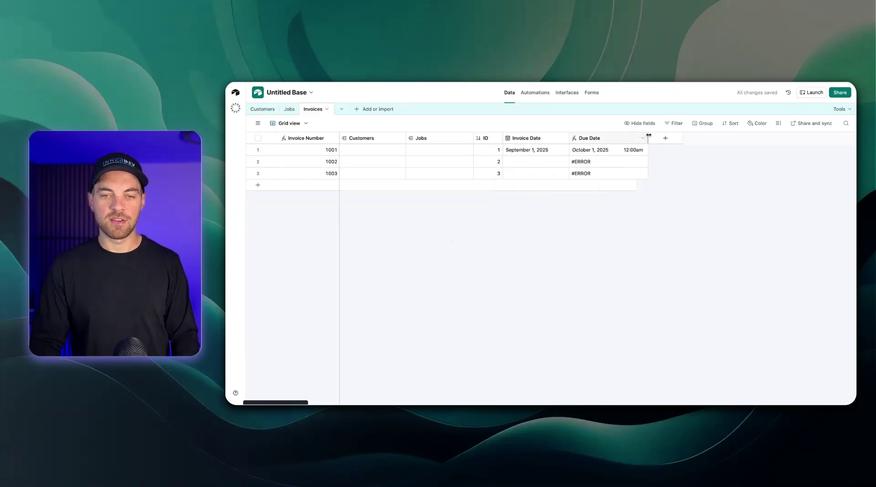
double_click(596, 138)
click(612, 201)
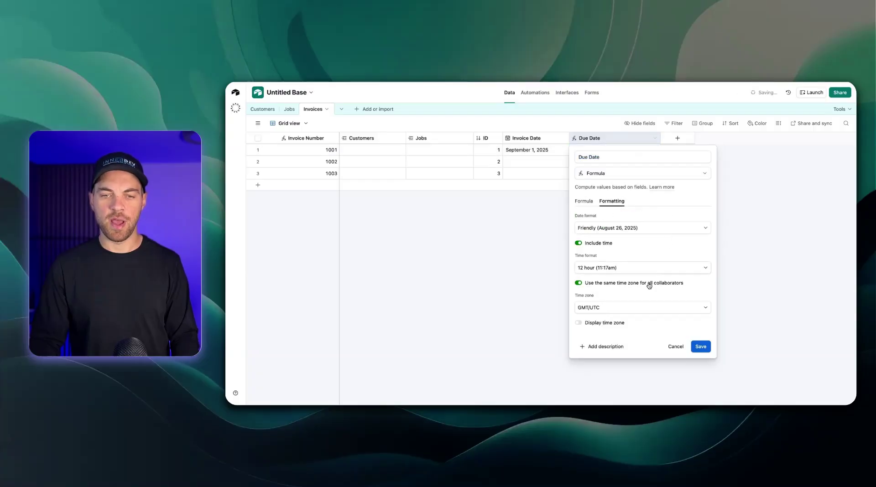
click(577, 245)
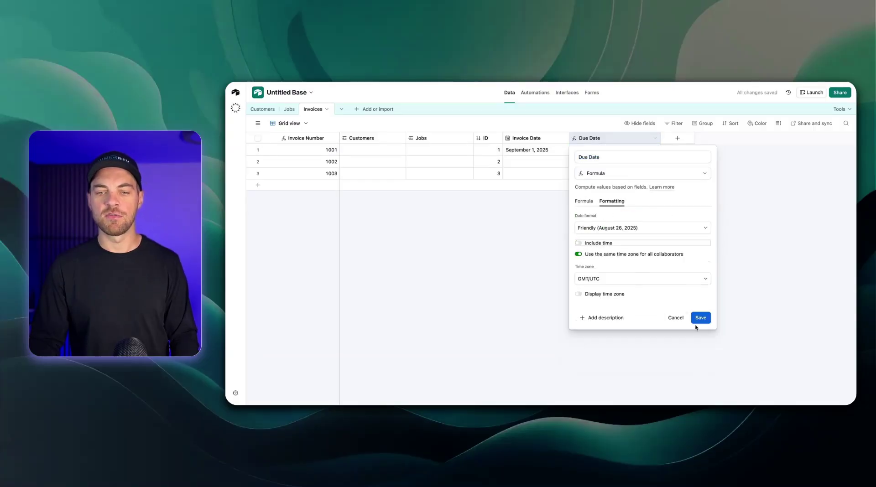
click(699, 318)
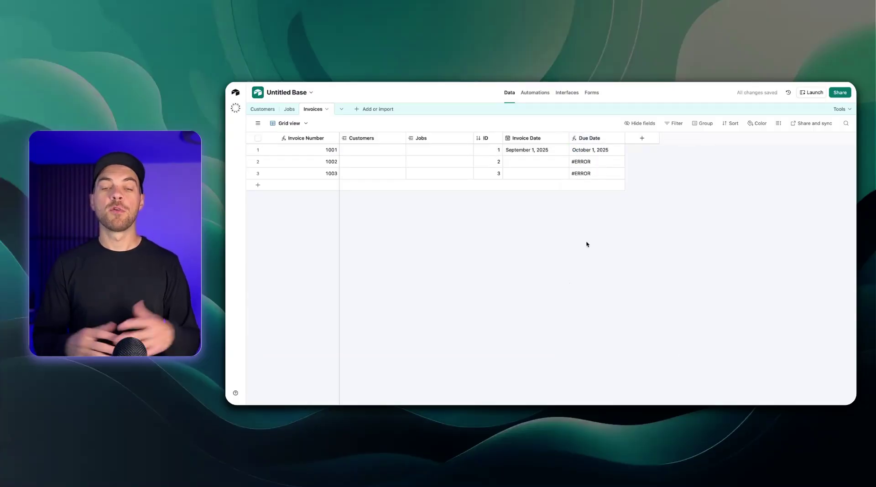
Start a Status single-select field with options Draft, Sent and Paid
click(641, 137)
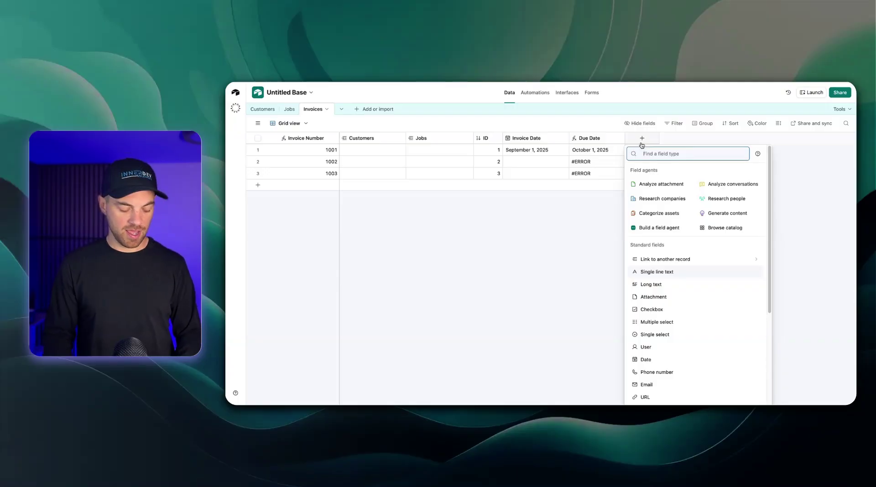
text(status)
key(Return)
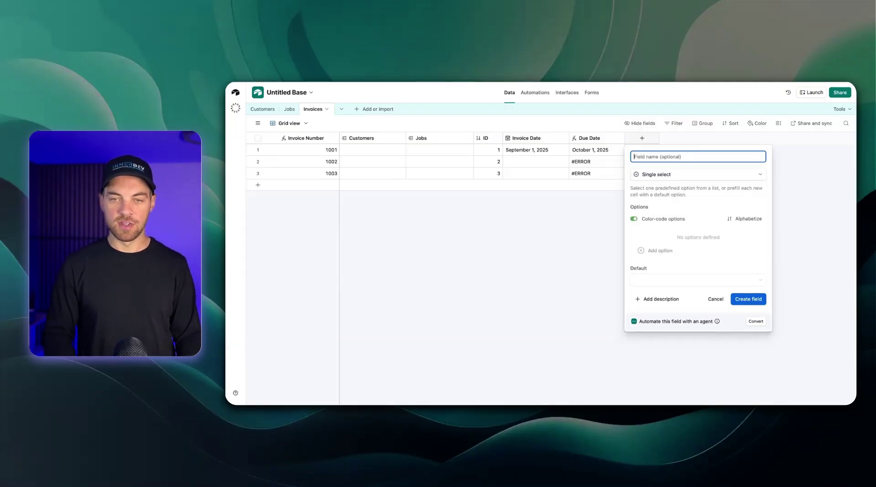
text(Status)
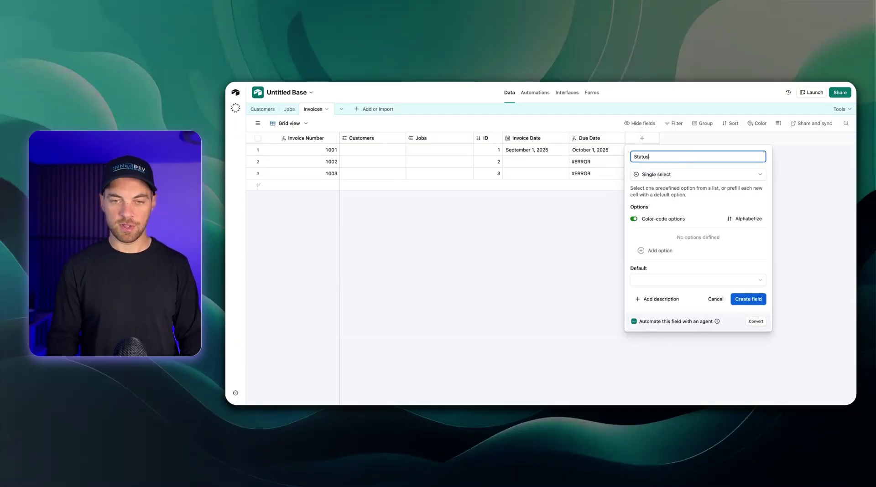
click(655, 250)
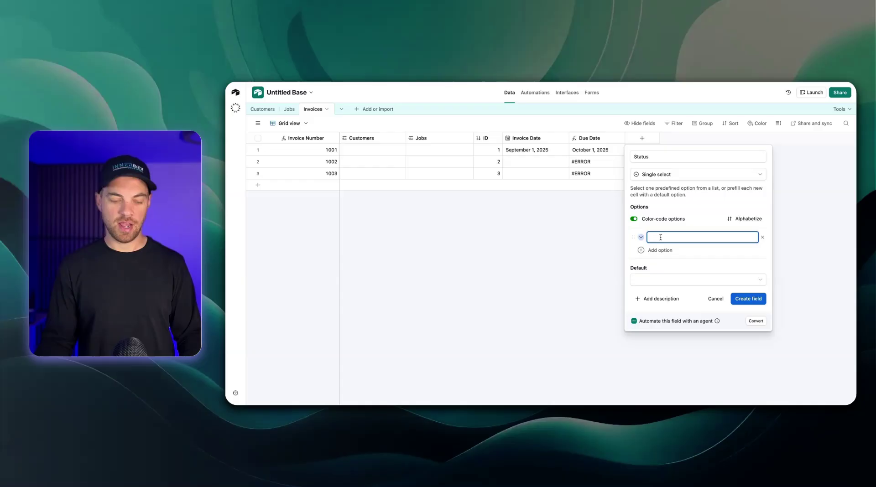
text(Draft)
key(Return)
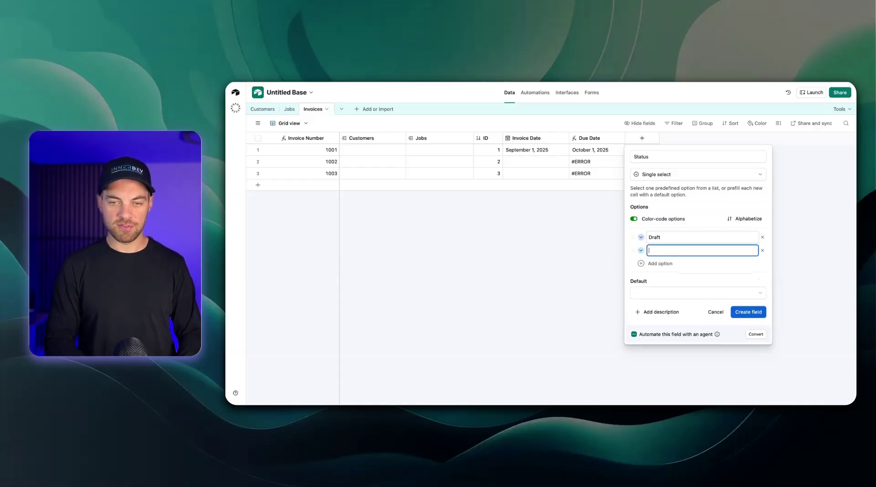
text(Sent)
key(Return)
text(Paid)
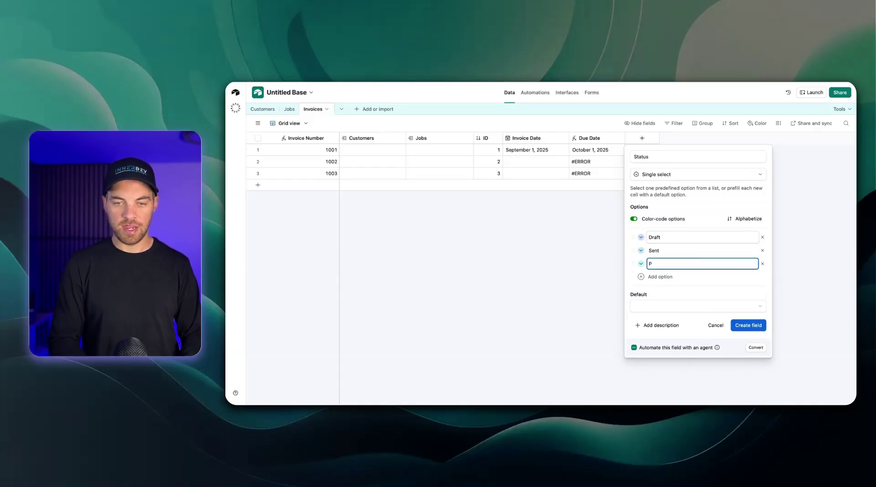
Make Draft the default, colour Sent yellow, pick Paid's colour, and create the field
click(652, 309)
click(646, 353)
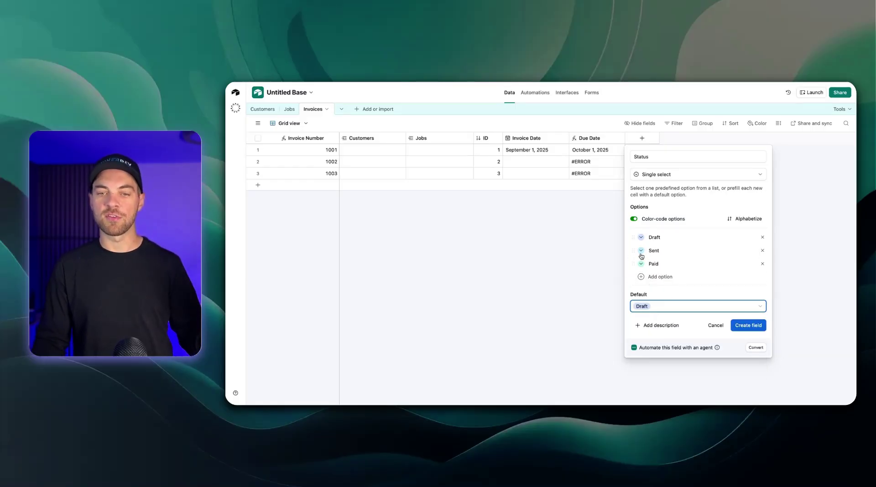
click(642, 254)
click(731, 275)
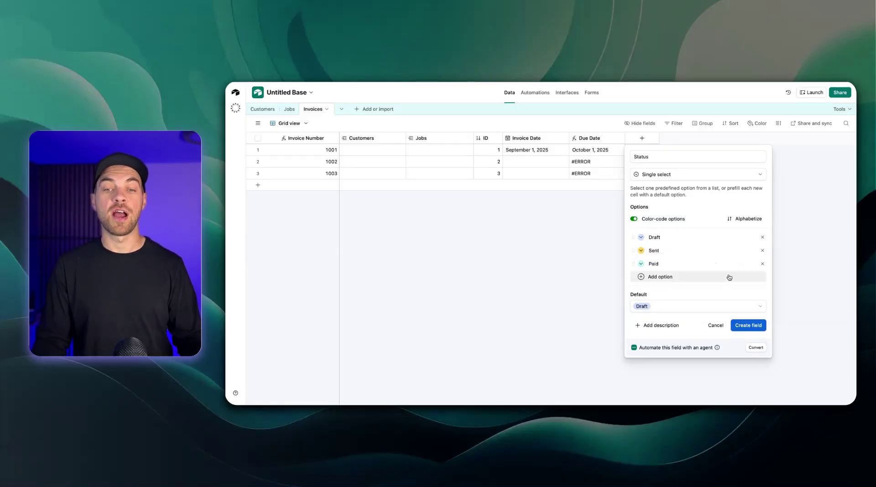
click(641, 264)
click(731, 314)
click(749, 325)
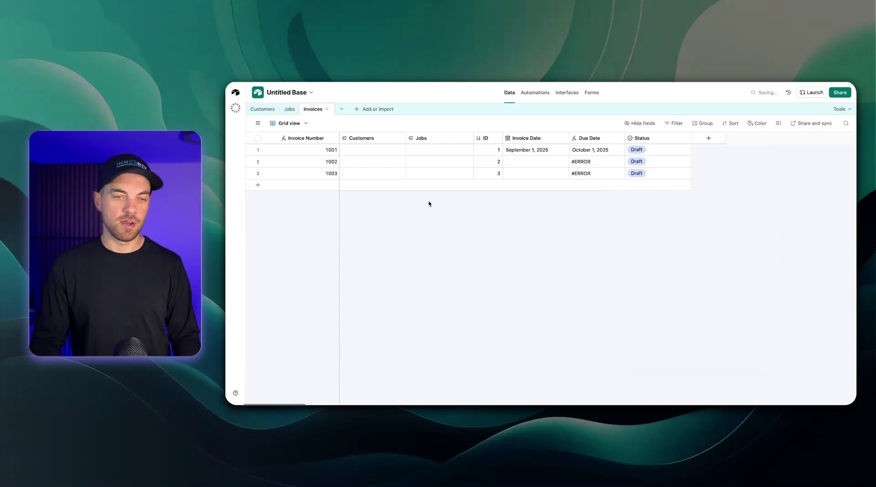
Add invoice 1004 and move the Status column right after Invoice Number
click(258, 187)
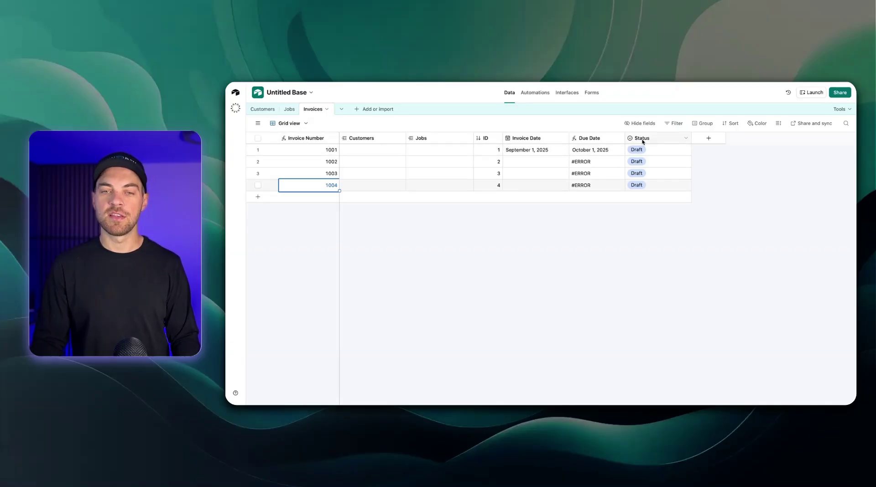
drag(642, 139, 350, 150)
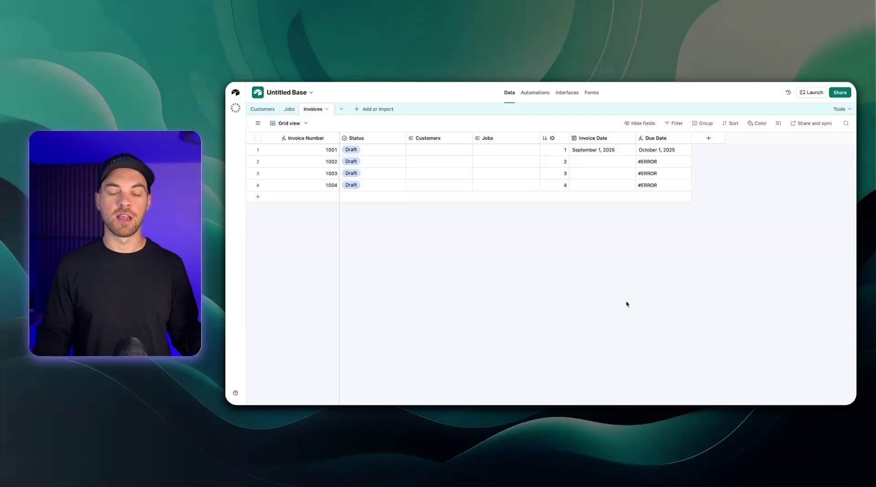
click(709, 139)
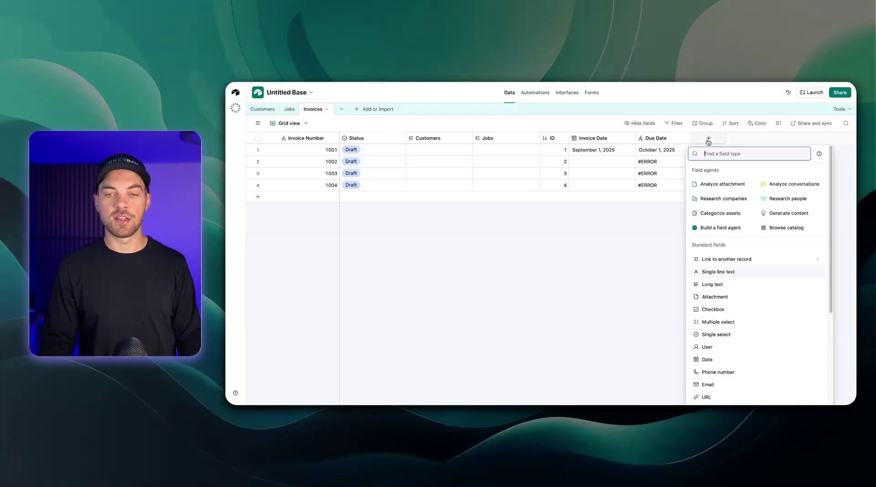
text(curre)
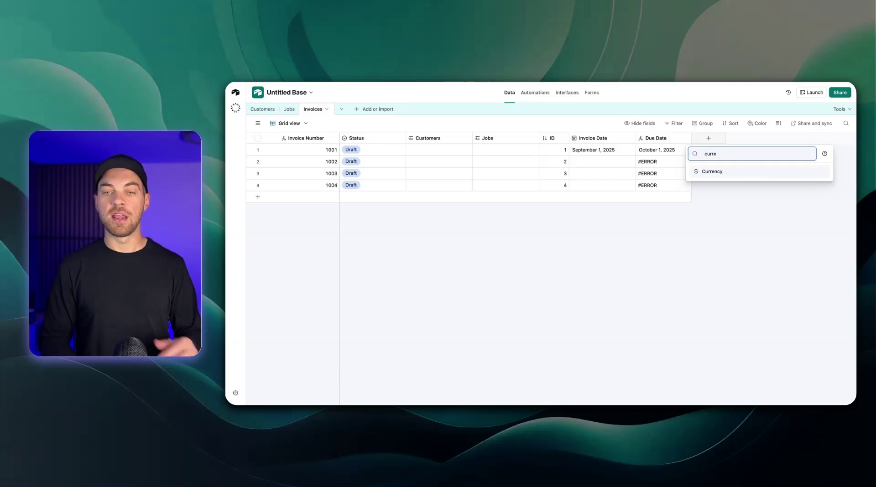
key(Return)
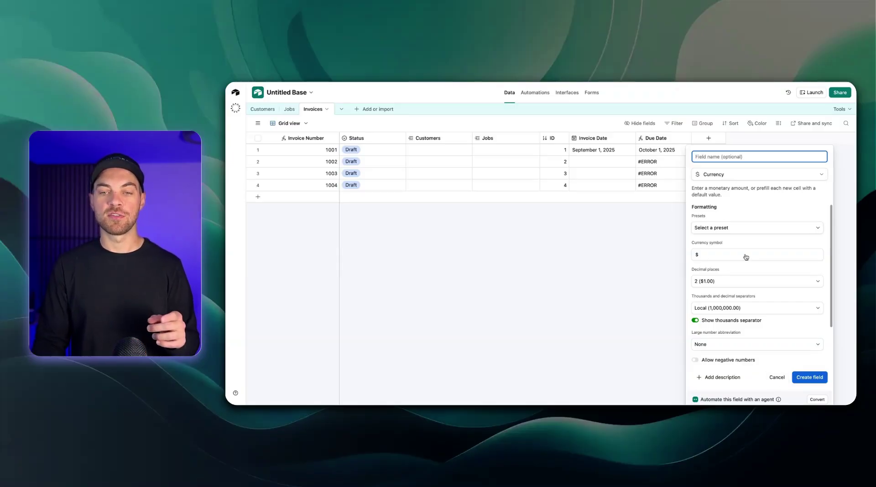
click(777, 378)
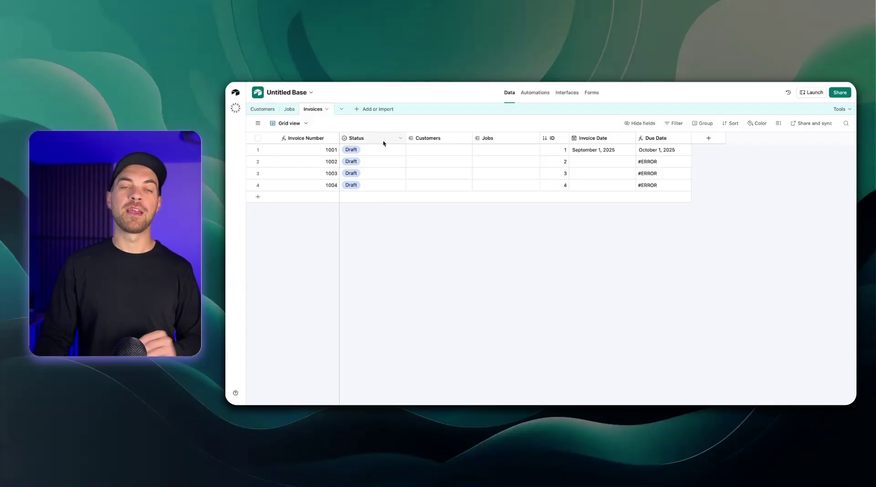
Create a blank 'Invoice items' table whose records are called Line item
click(359, 110)
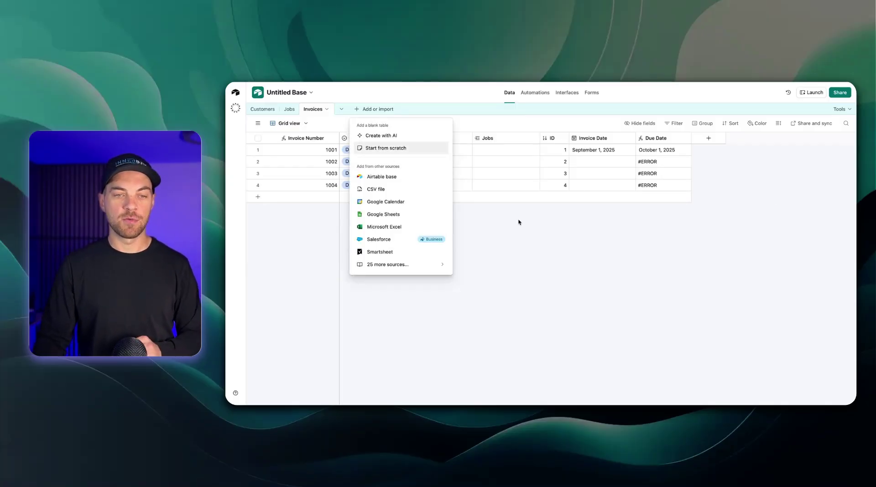
key(Return)
key(BackSpace)
text(Invoi)
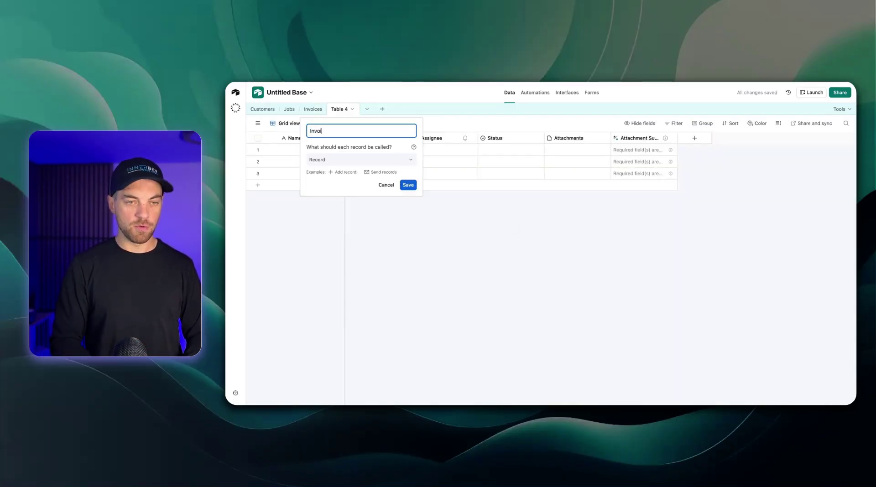
text(ce items)
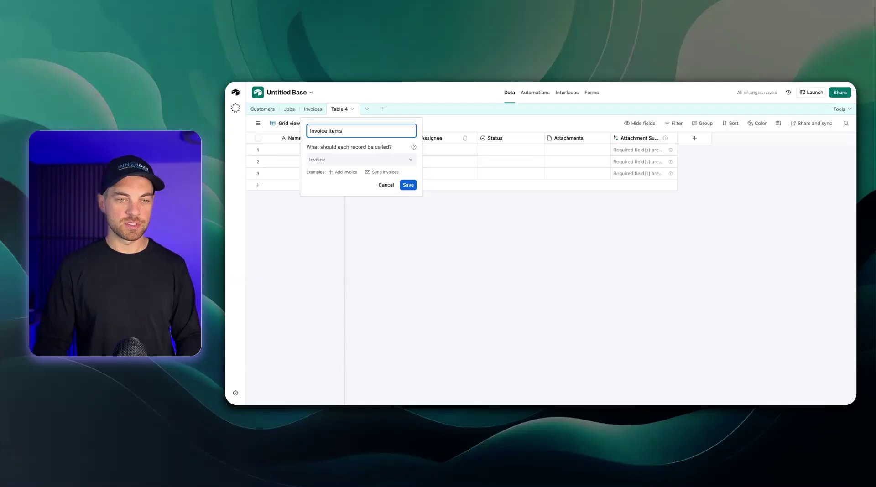
click(398, 162)
text(line)
key(Return)
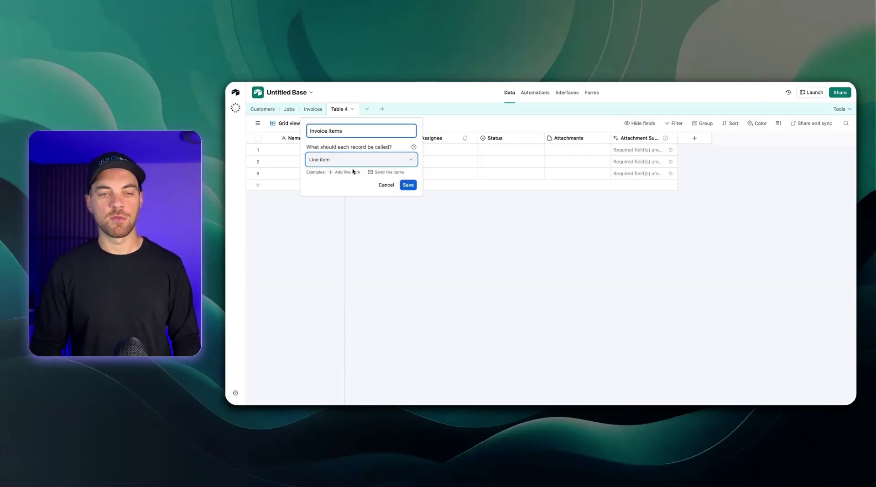
click(408, 185)
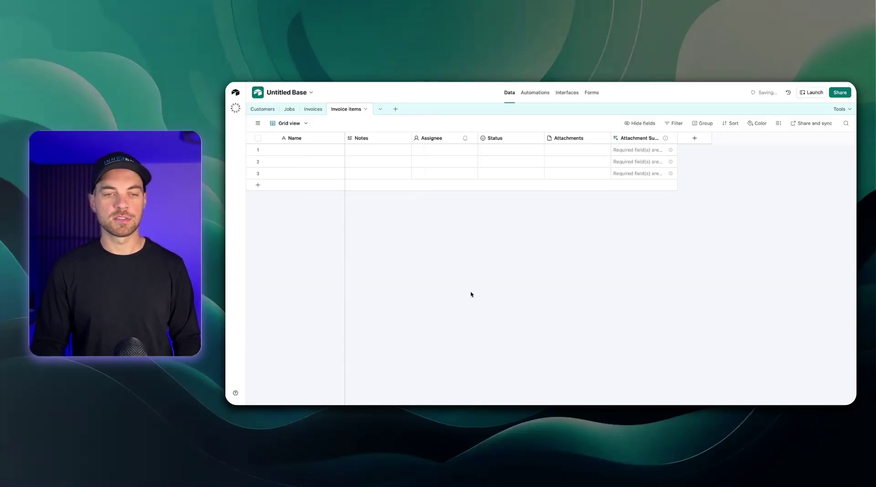
click(395, 139)
Delete the five default fields from Notes through Attachment Summary
shift+click(644, 138)
right_click(644, 138)
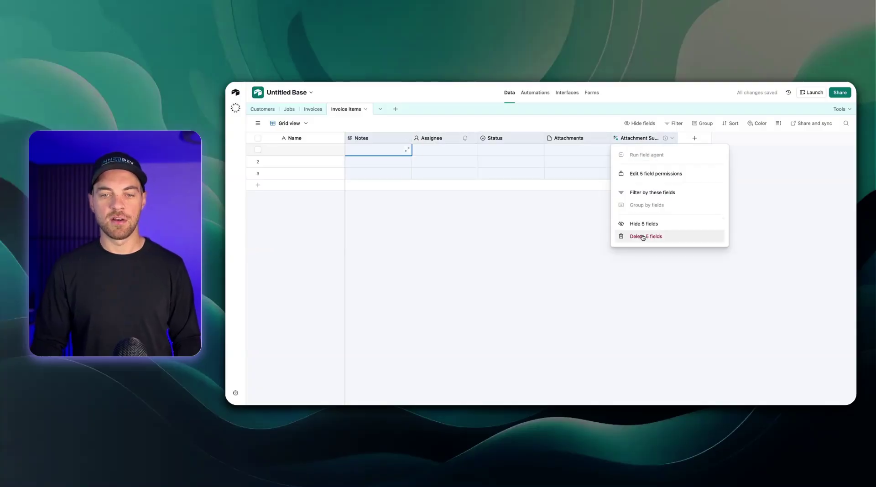
click(645, 237)
Add an Invoices link field that allows only one invoice per line item
click(362, 137)
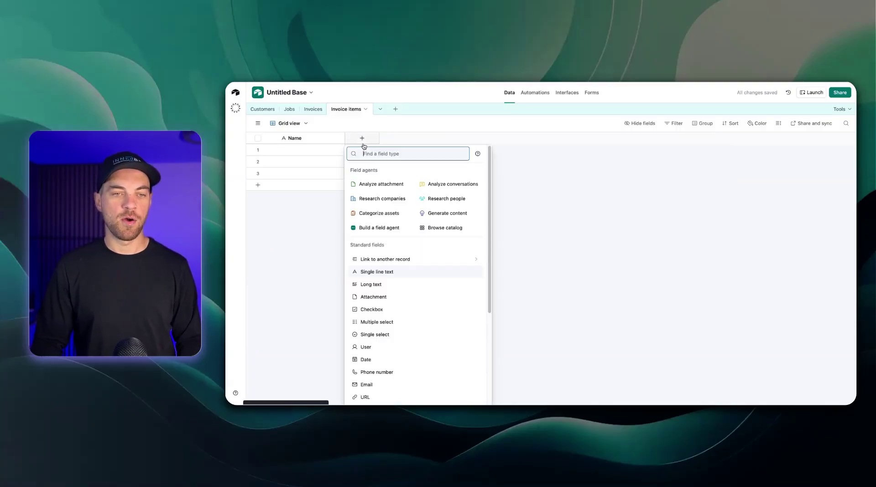
text(invoice)
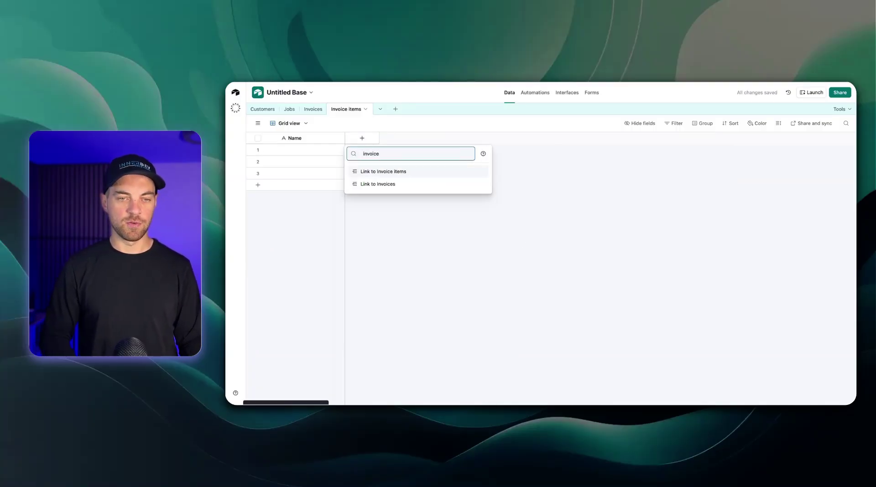
key(Down)
key(Return)
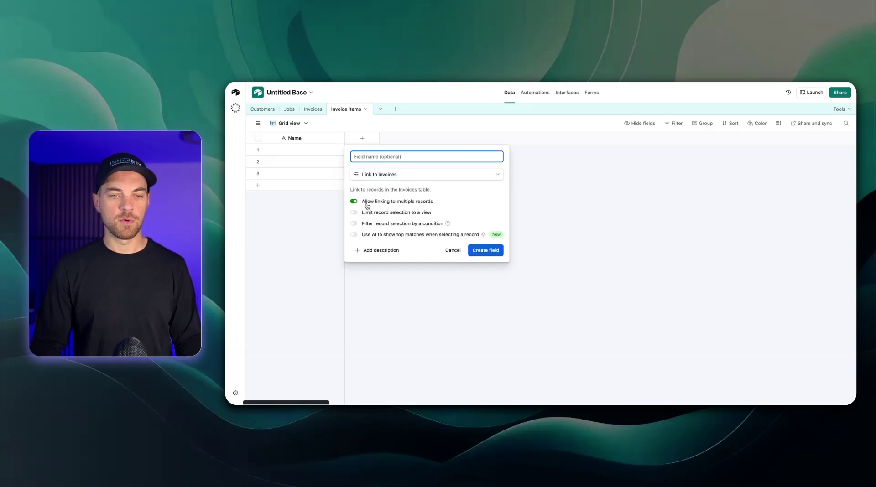
click(365, 203)
click(495, 250)
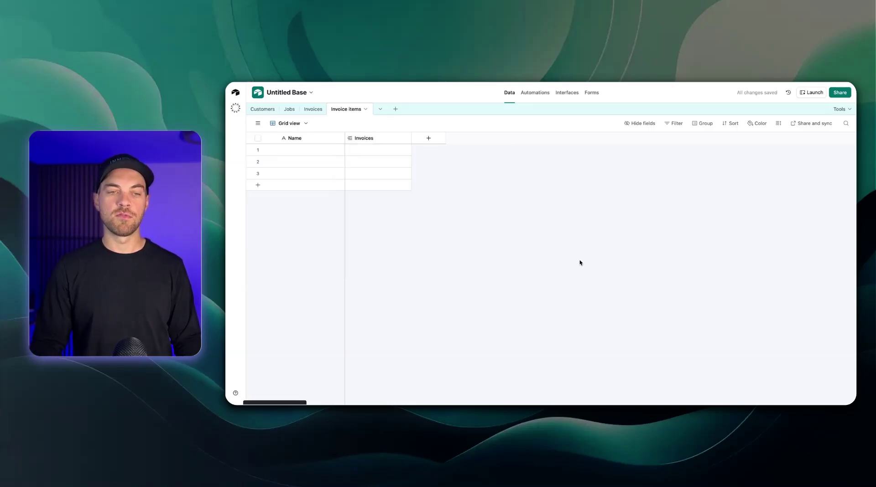
Review the Invoice items and Invoices link field settings in both tables without changes
click(313, 109)
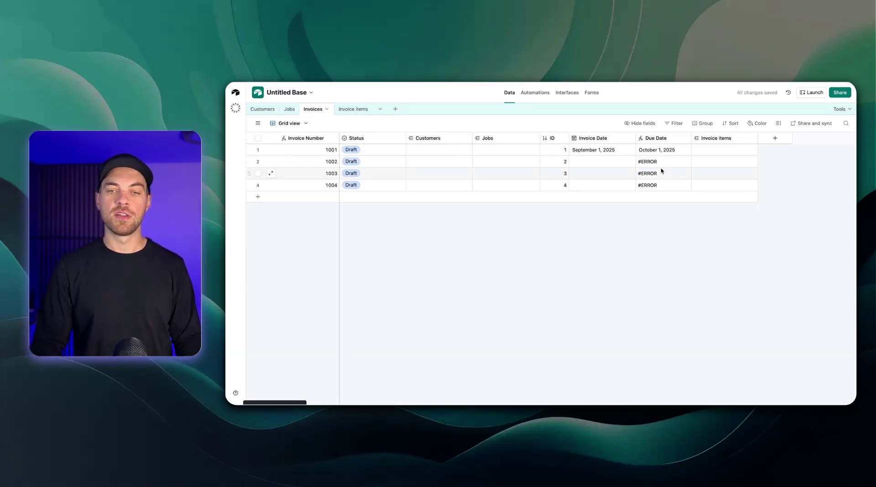
double_click(710, 138)
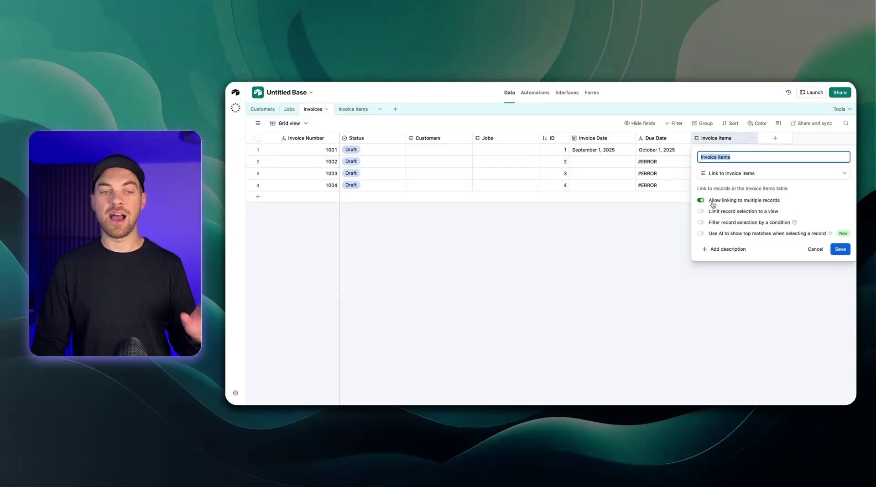
click(645, 269)
click(354, 109)
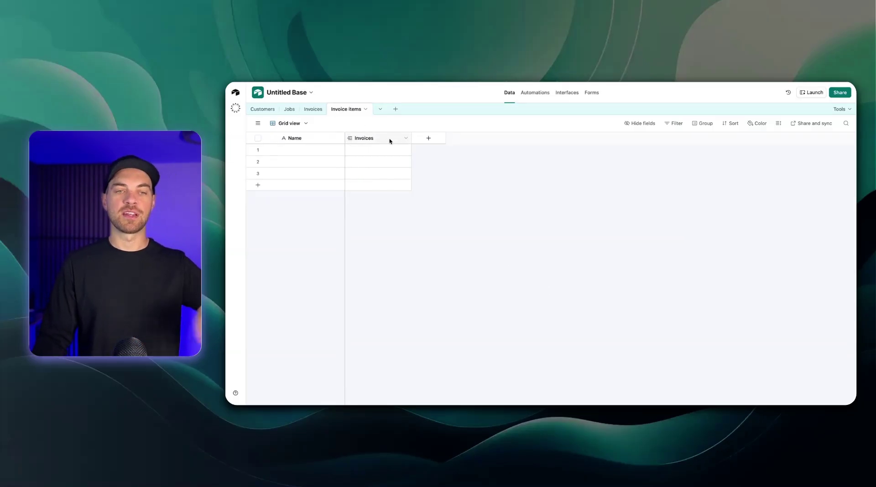
double_click(390, 138)
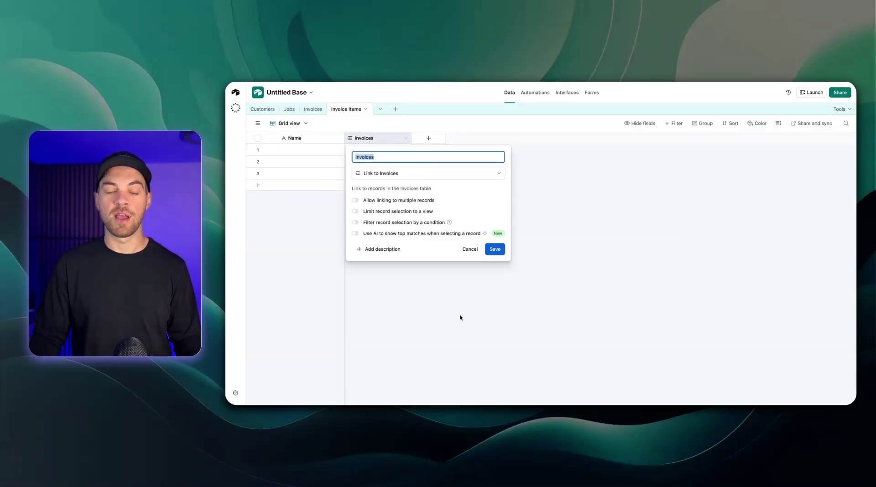
click(464, 303)
Begin adding an Autonumber field to Invoice items
click(428, 138)
text(aut)
key(Return)
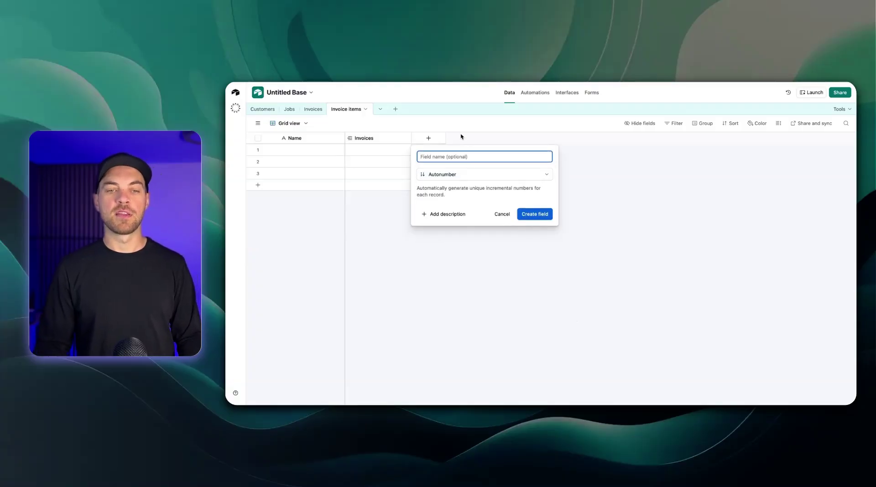
Create the ID autonumber field, then delete it again
click(533, 215)
click(480, 138)
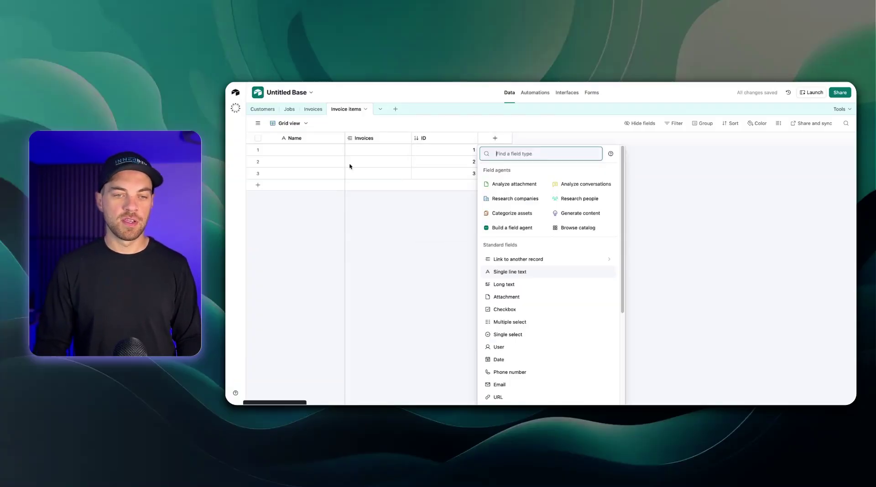
click(455, 191)
right_click(446, 140)
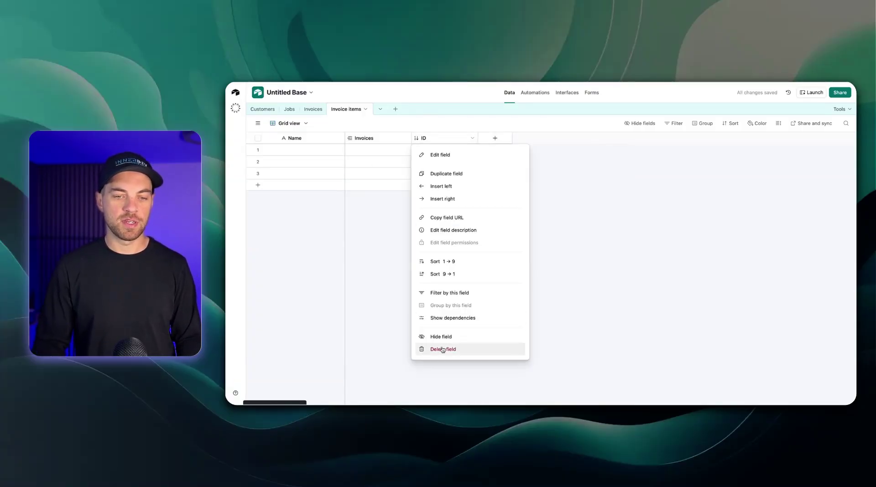
click(384, 285)
Turn the primary Name field into an autonumber named Line Item ID
double_click(307, 138)
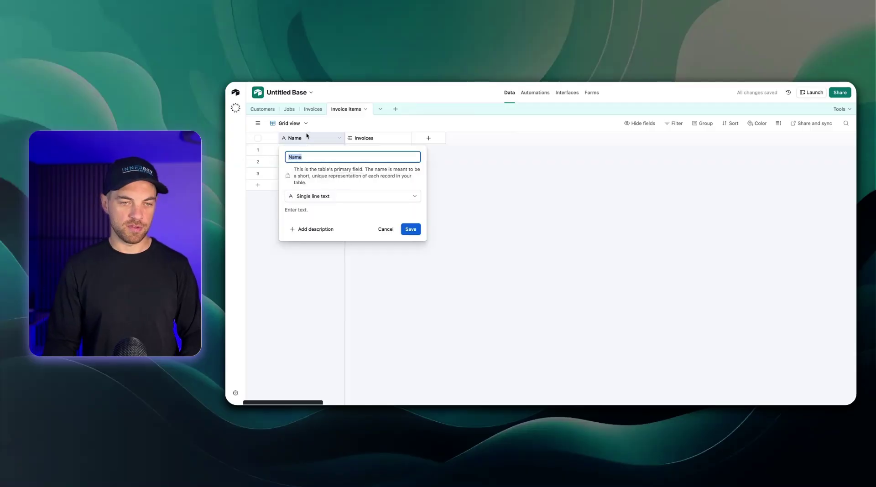
click(329, 196)
text(auto)
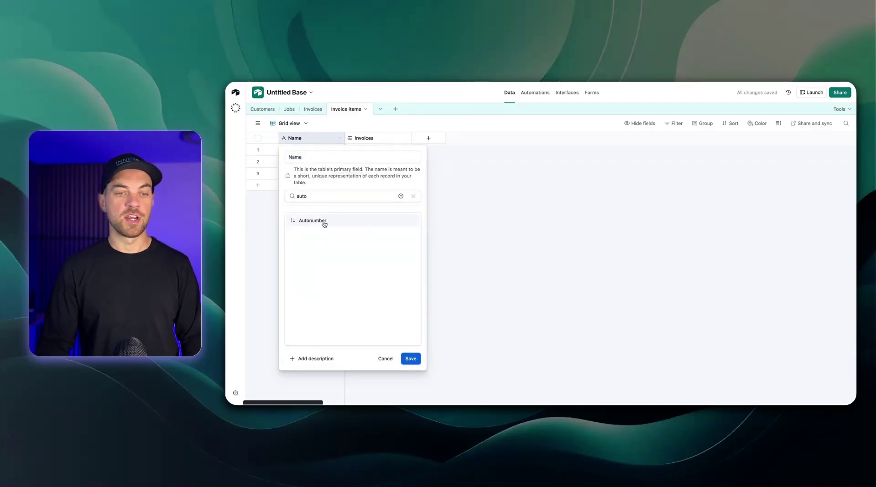
click(323, 223)
double_click(308, 156)
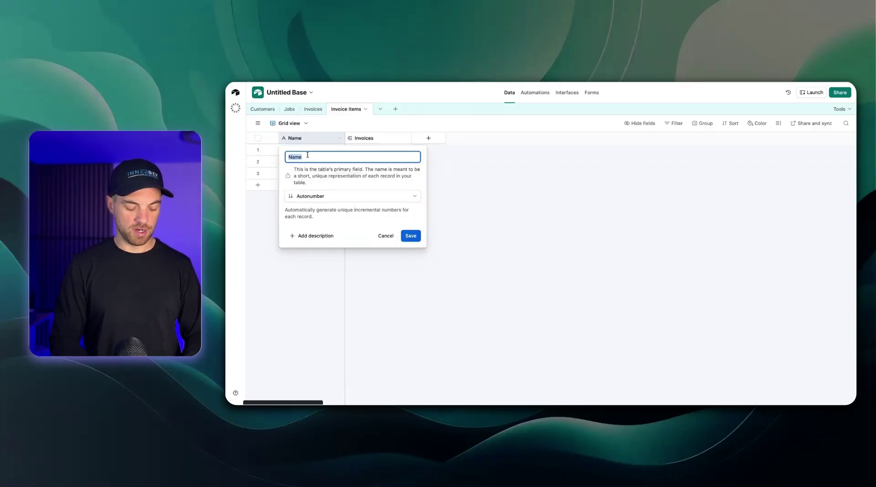
text(Line Item ID)
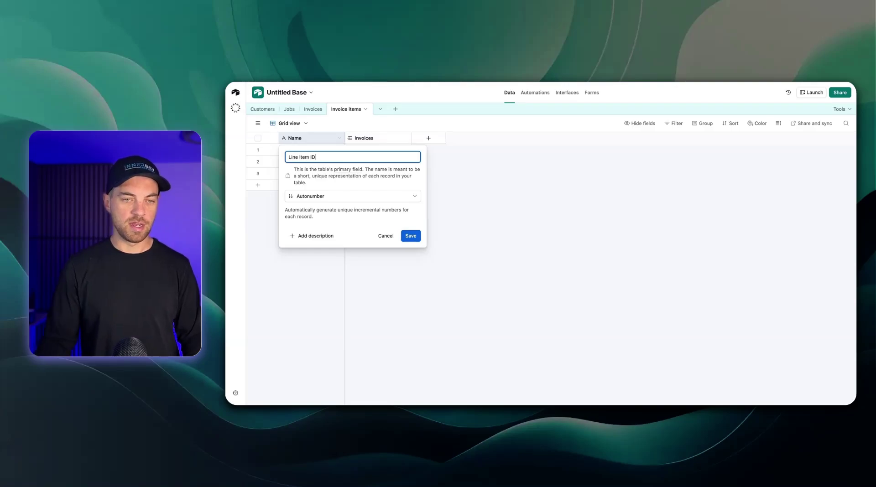
click(401, 239)
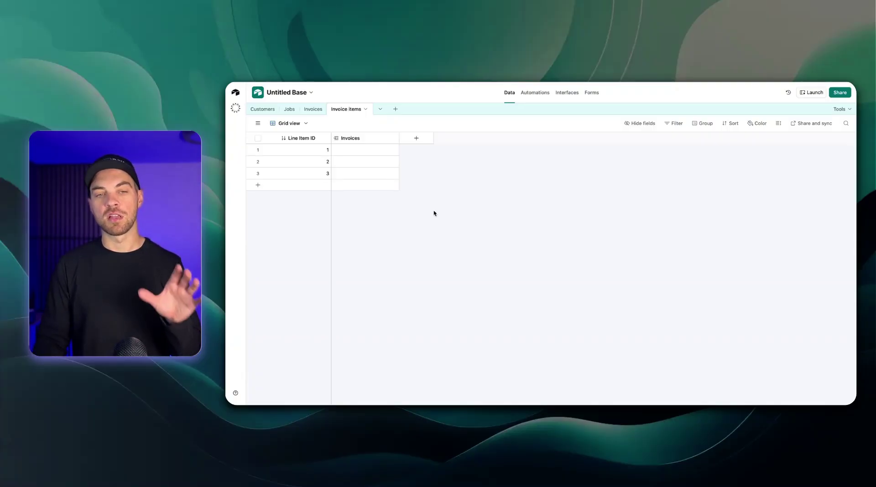
click(421, 141)
Add a Long text field named 'Description' to Invoice items
text(long)
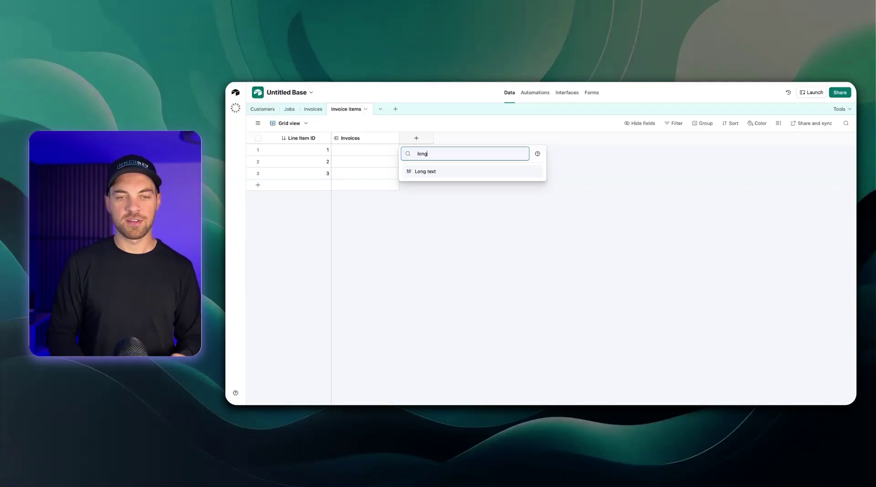
key(Return)
text(D)
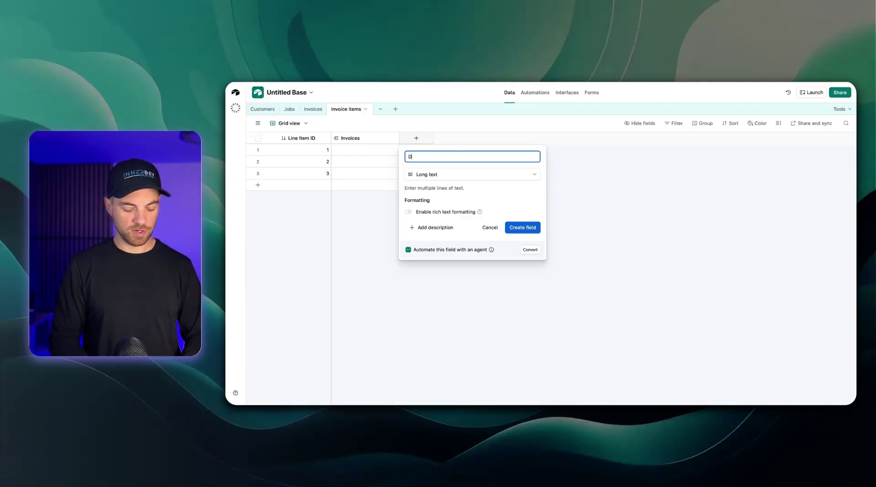
text(escription)
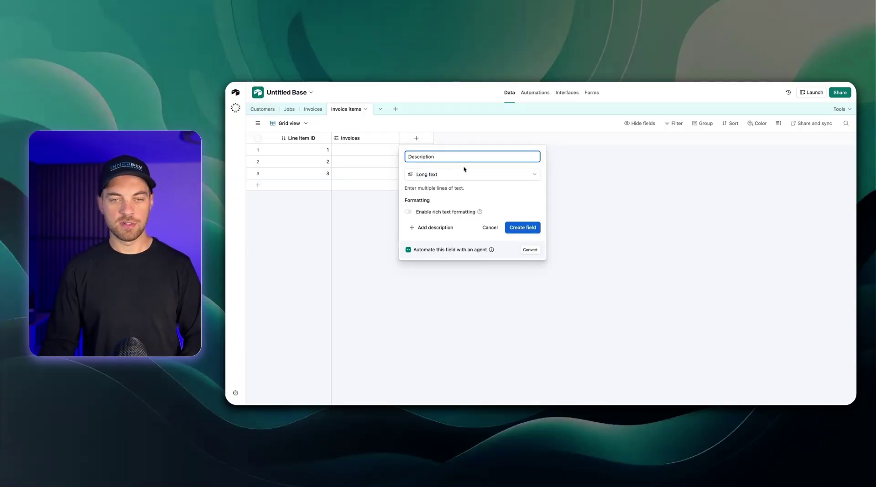
key(Return)
click(484, 138)
Add a Currency field named 'Unit Price'
text(curr)
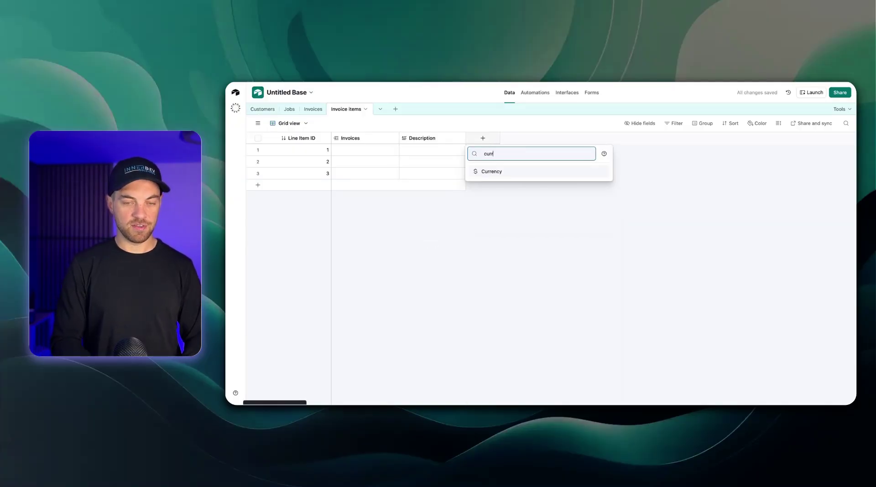
key(Return)
text(Unit Price)
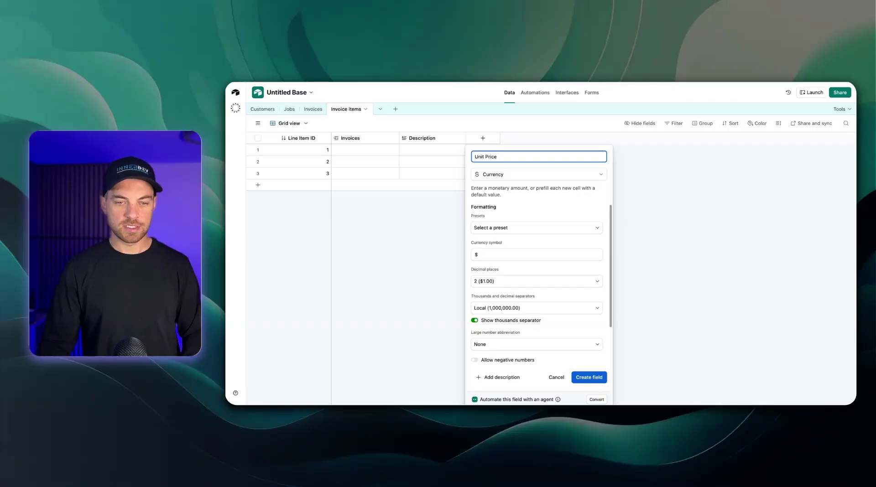
key(Return)
click(549, 138)
Add a Number field named 'Quantity' with 2 decimal places
text(number)
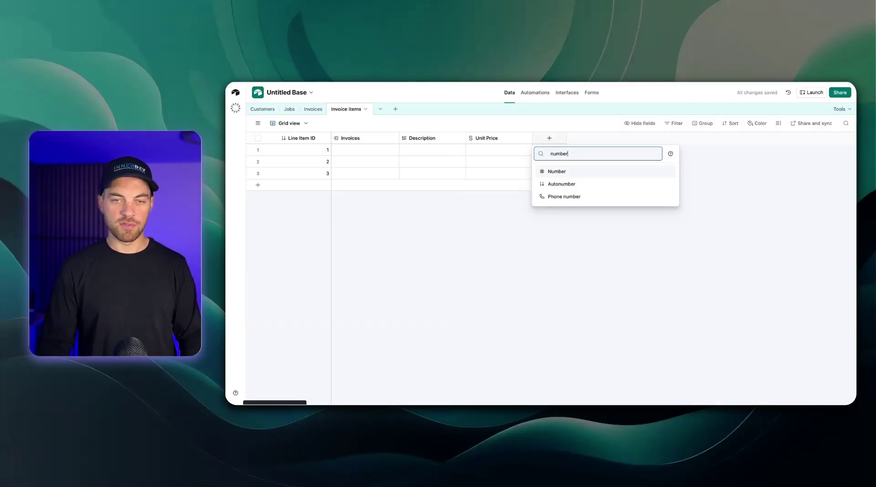
click(592, 172)
text(Quantity)
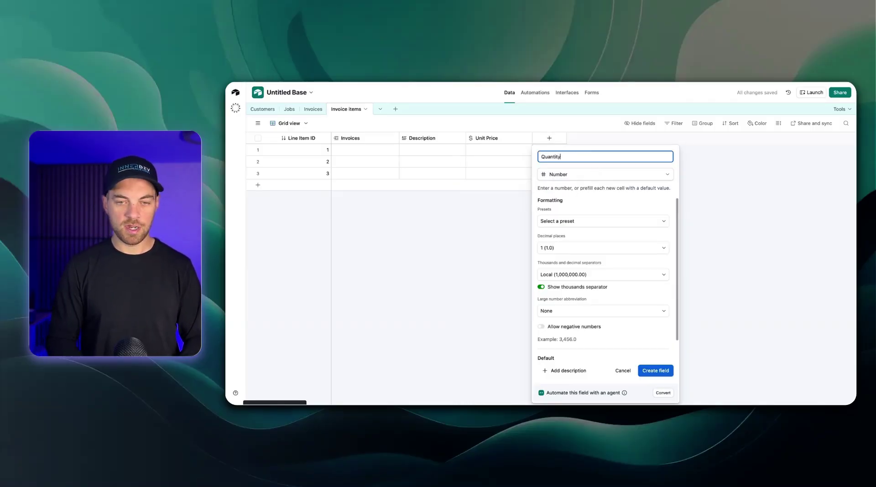
click(557, 249)
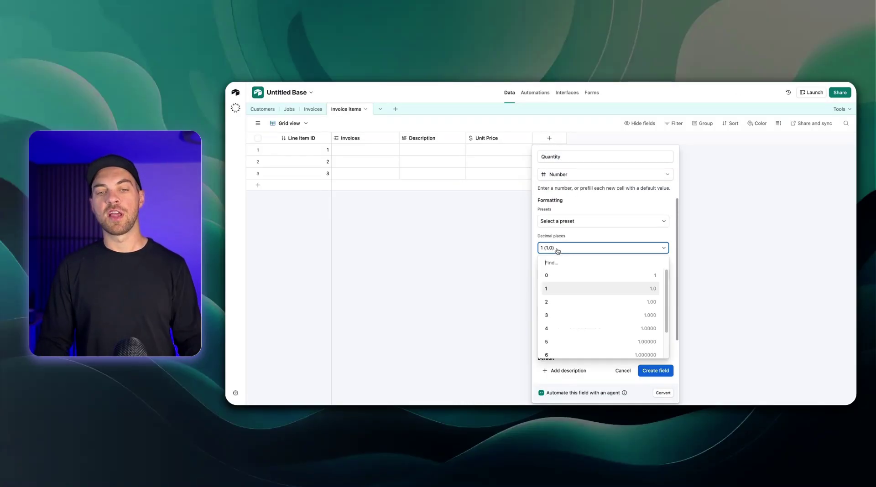
click(563, 305)
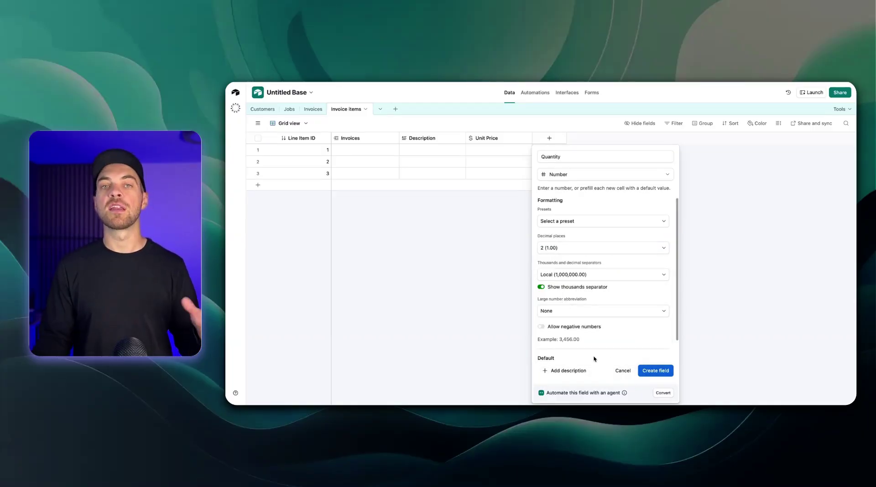
click(648, 372)
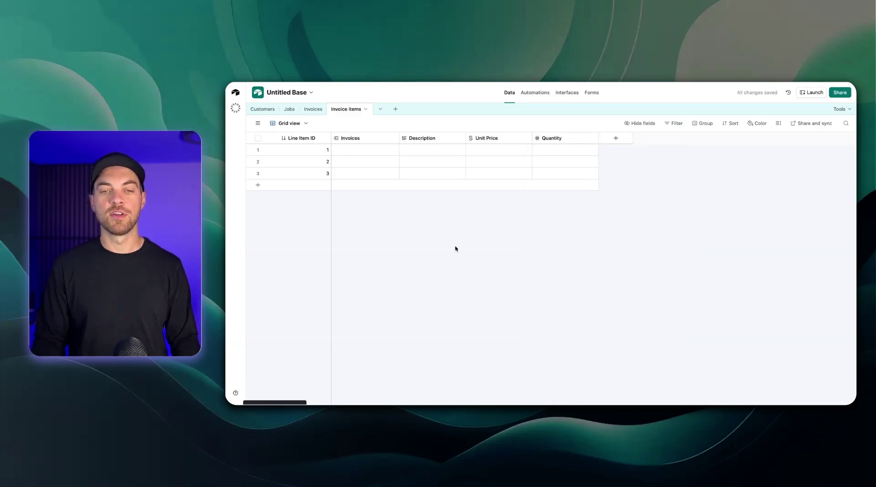
Add an 'Amount' formula field computing {Unit Price} * Quantity, formatted as currency
click(615, 139)
text(form)
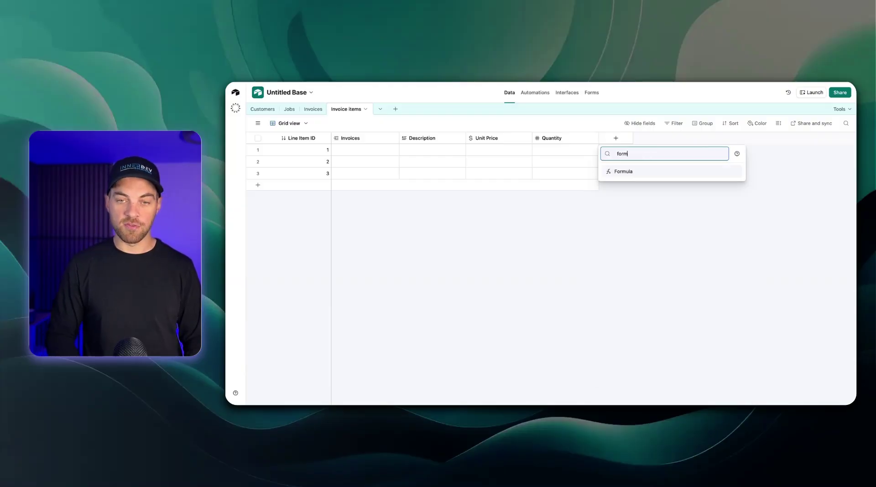
key(Return)
text(Amount)
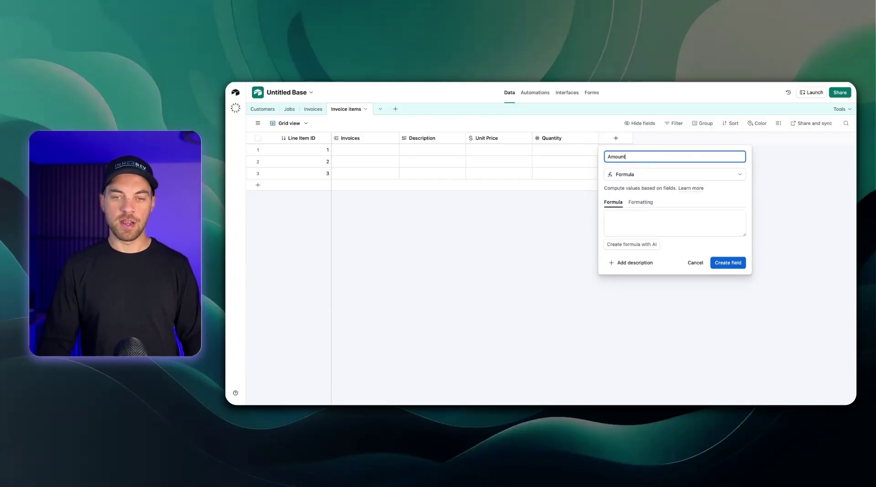
click(629, 221)
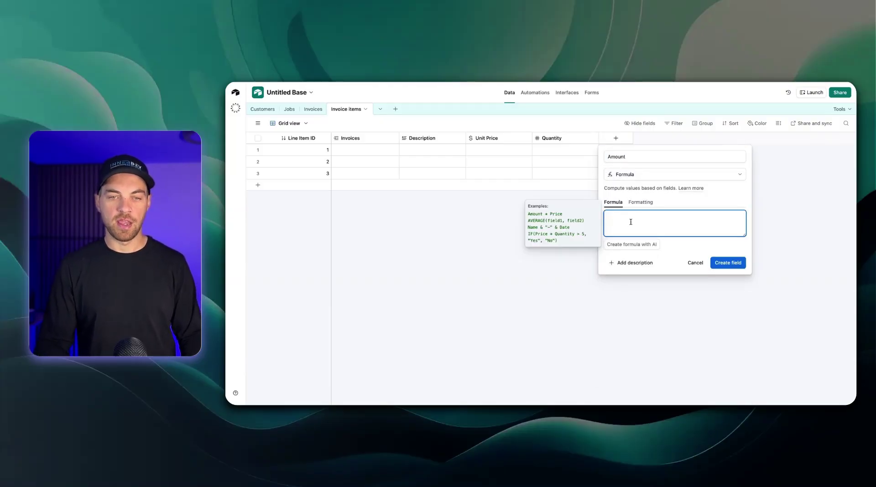
text(unit)
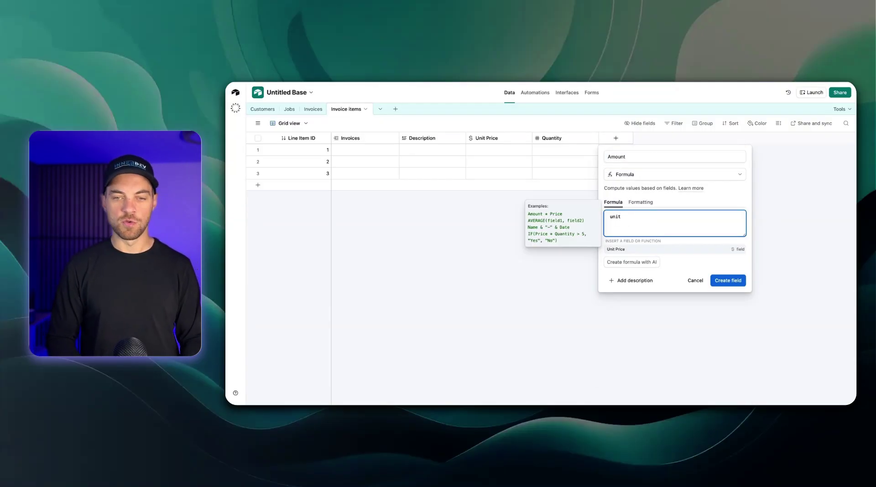
key(Return)
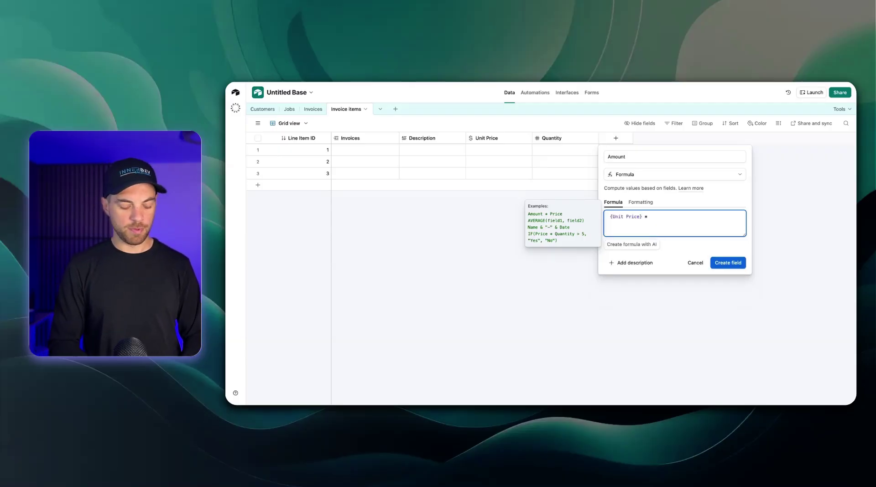
text(* quan)
key(Return)
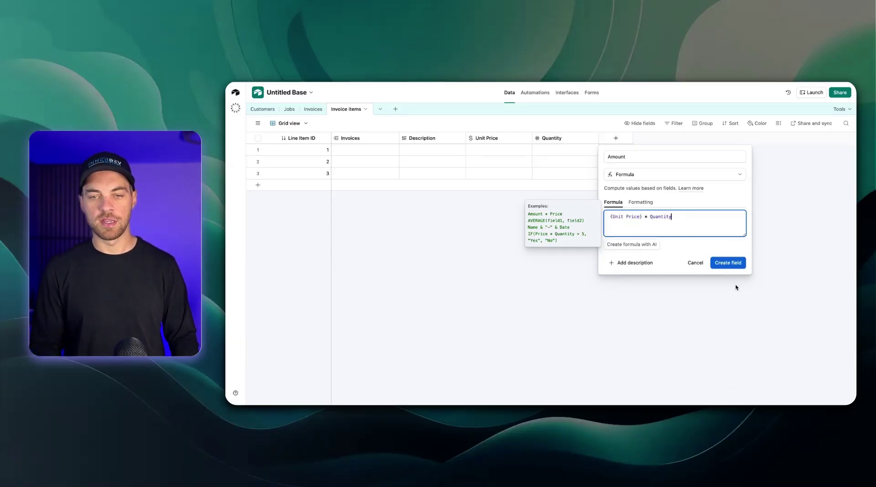
click(641, 203)
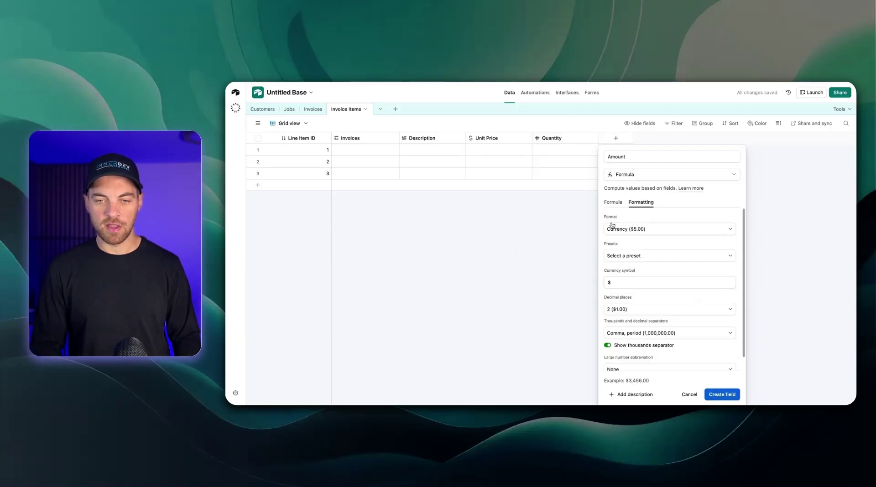
click(722, 395)
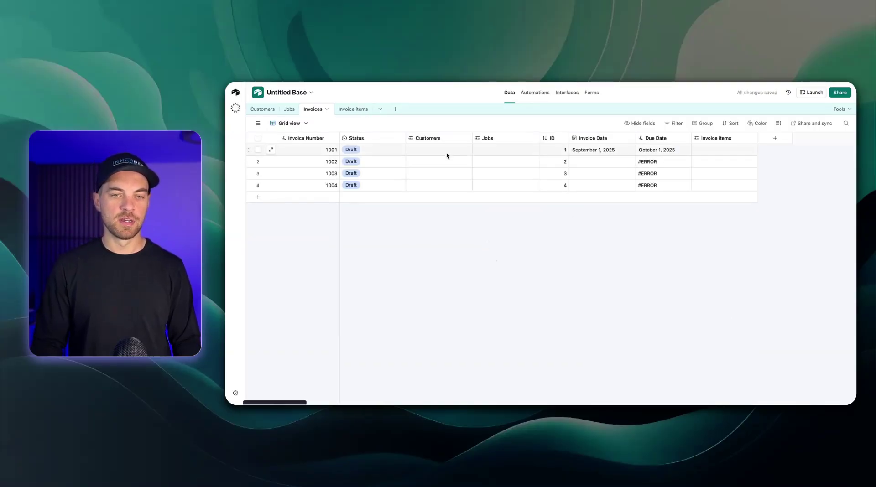
In Customers, enter the customer's full name in row 1's Customer Name cell, leaving Address blank
click(263, 109)
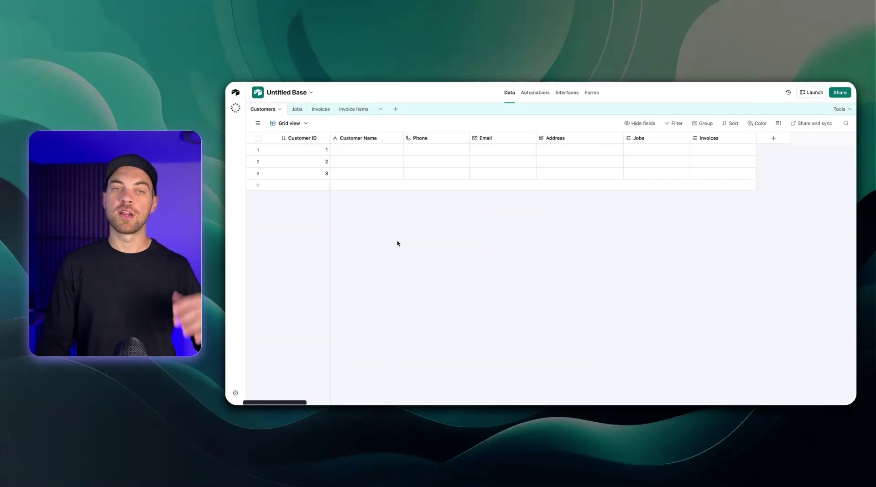
click(353, 149)
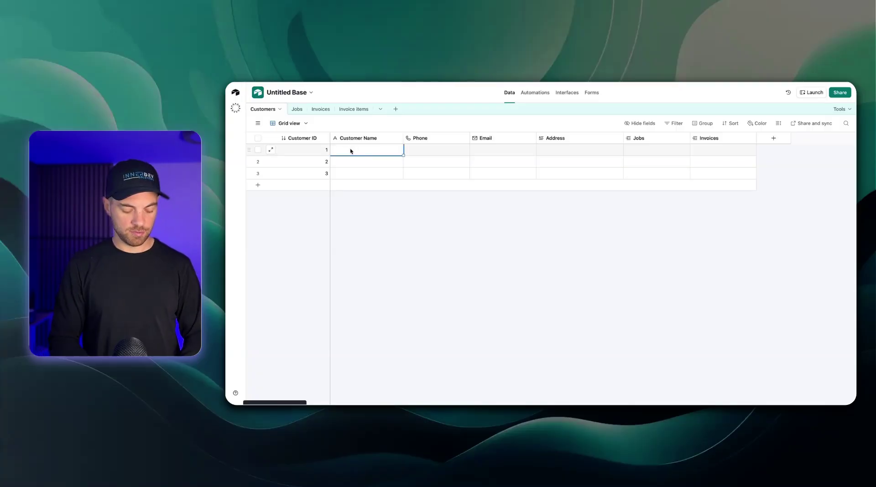
text(Acme Co)
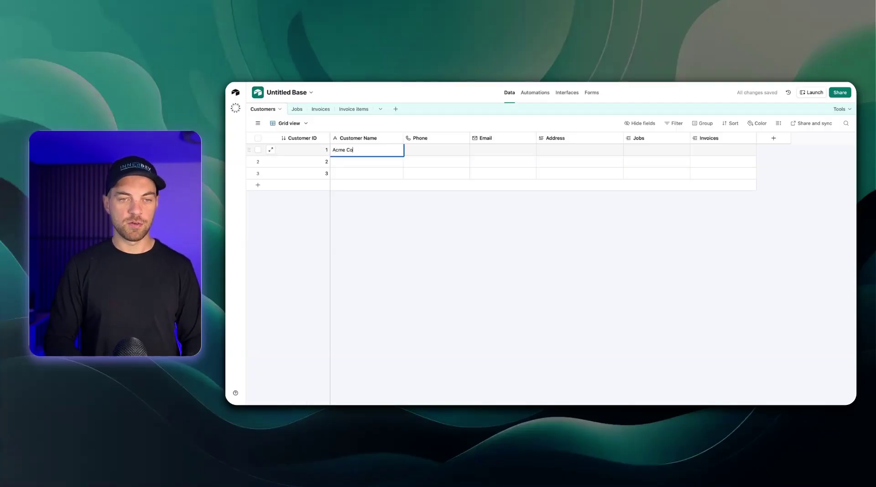
key(Escape)
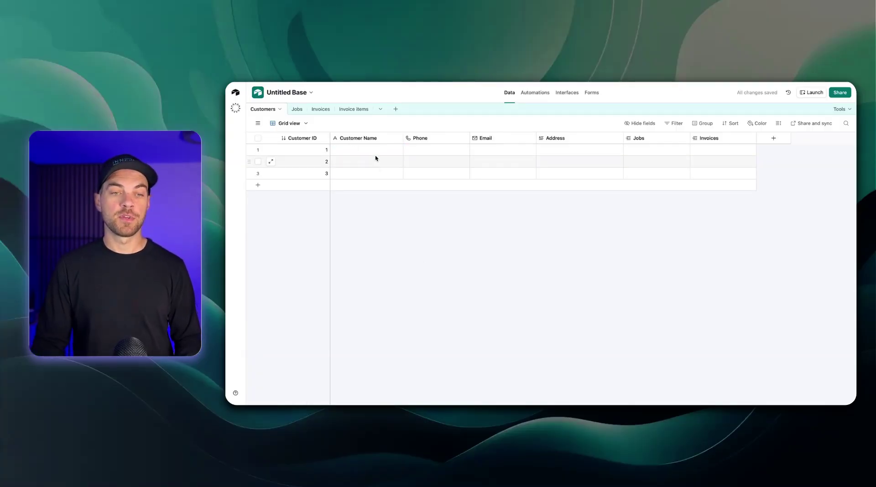
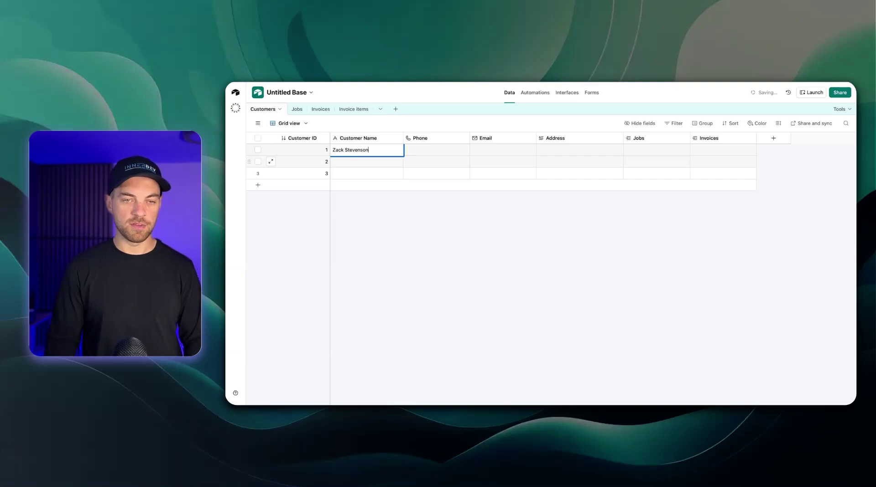
click(424, 286)
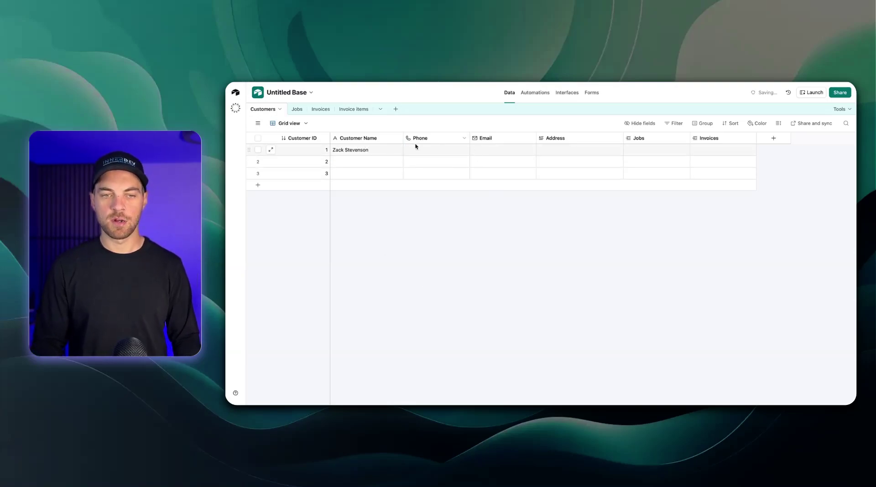
click(483, 162)
click(568, 151)
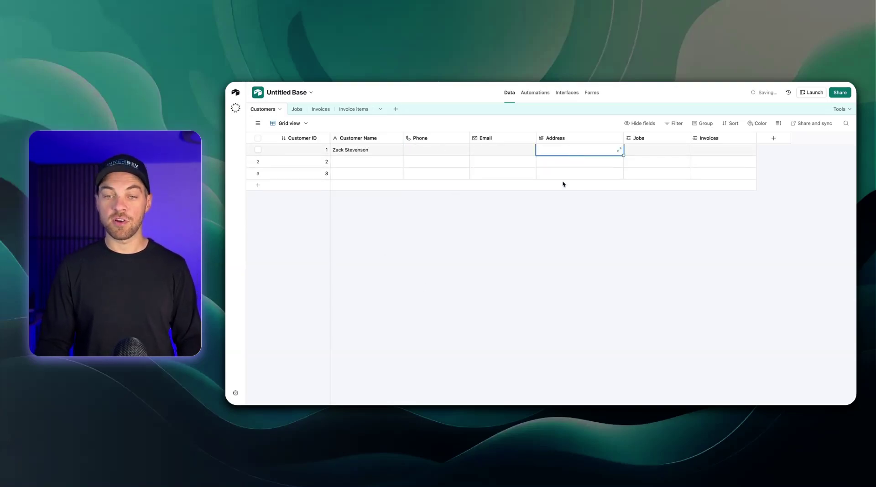
click(487, 215)
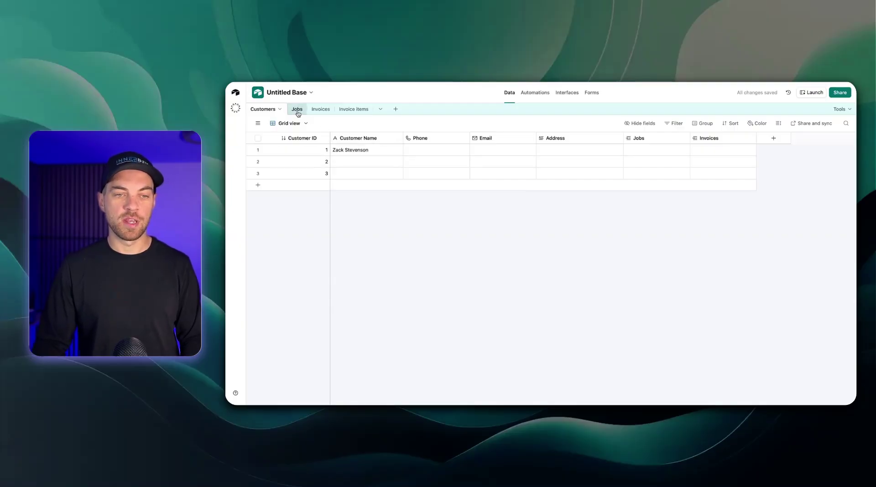
In Jobs, link customer 1 to job 1, set Type to Repair and Service Date to August 26, 2025
click(297, 110)
click(397, 150)
click(380, 149)
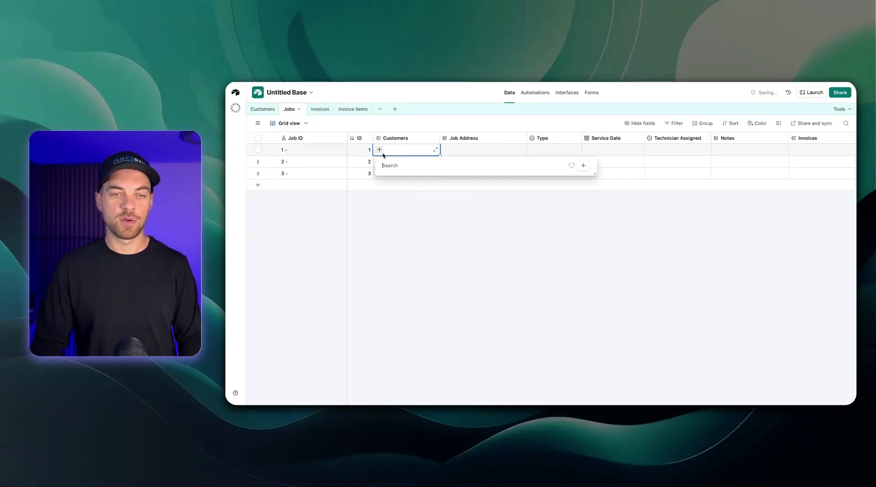
click(423, 190)
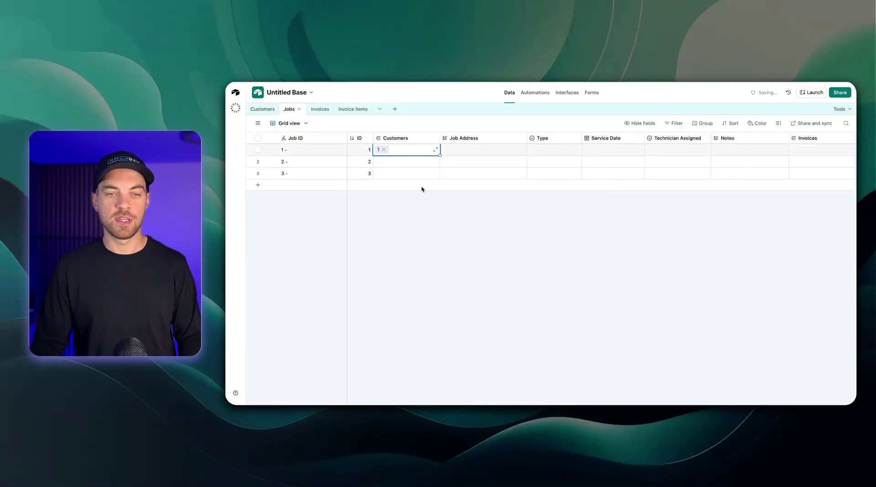
click(459, 151)
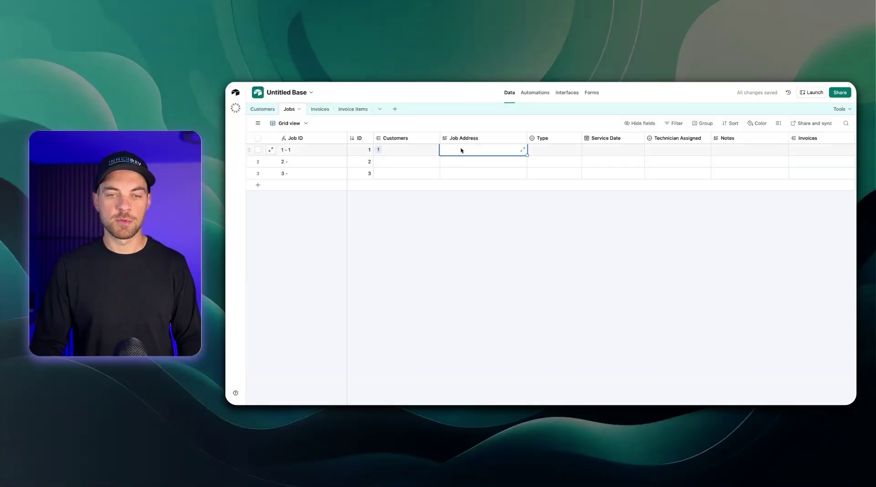
double_click(554, 150)
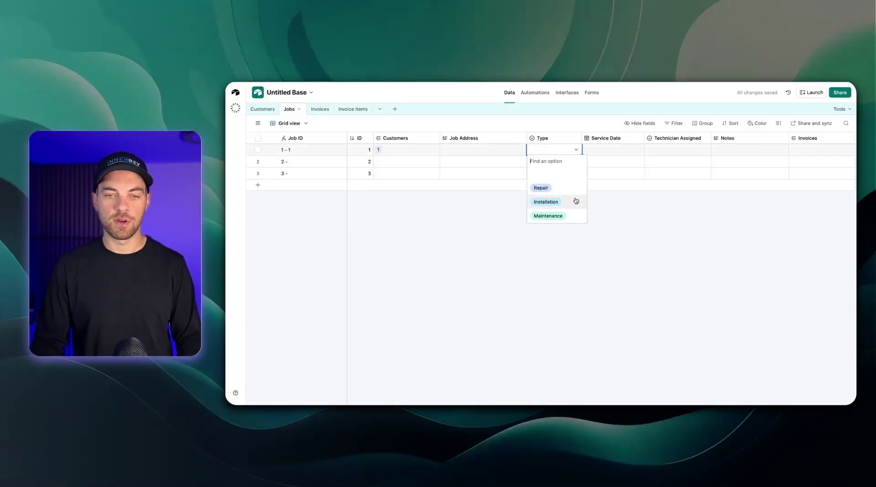
click(552, 190)
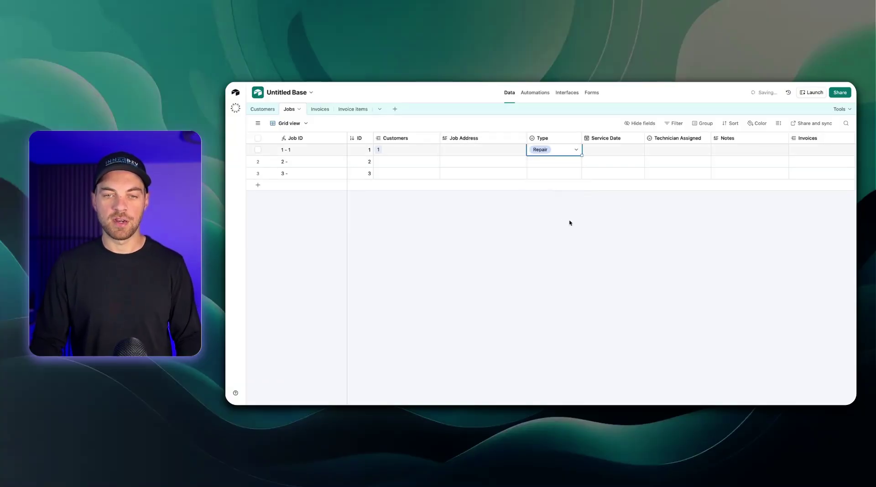
double_click(601, 150)
click(622, 233)
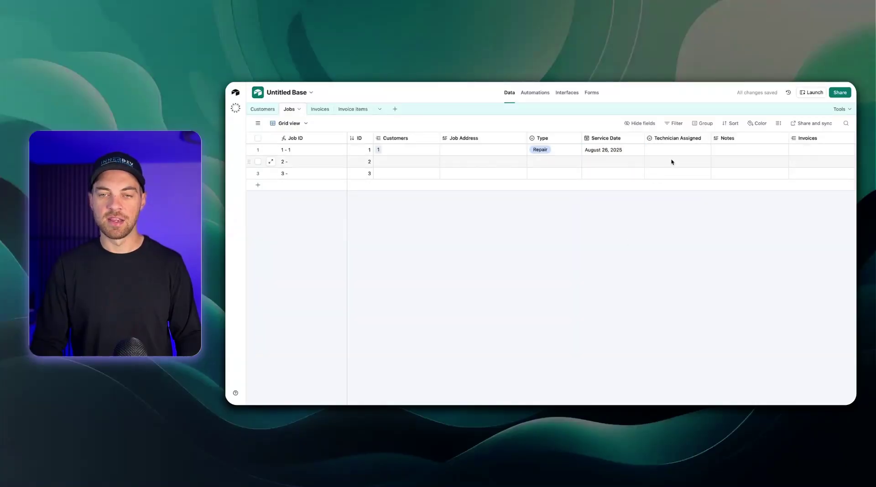
scroll(618, 147, right, 2)
scroll(618, 148, left, 2)
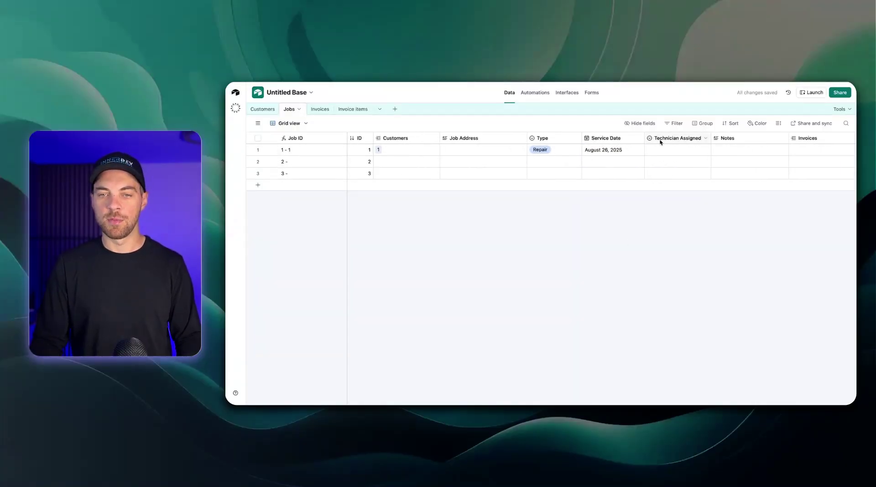
In Invoices, link customer 1 and job 1 - 1 to invoice 1001
click(320, 109)
click(415, 150)
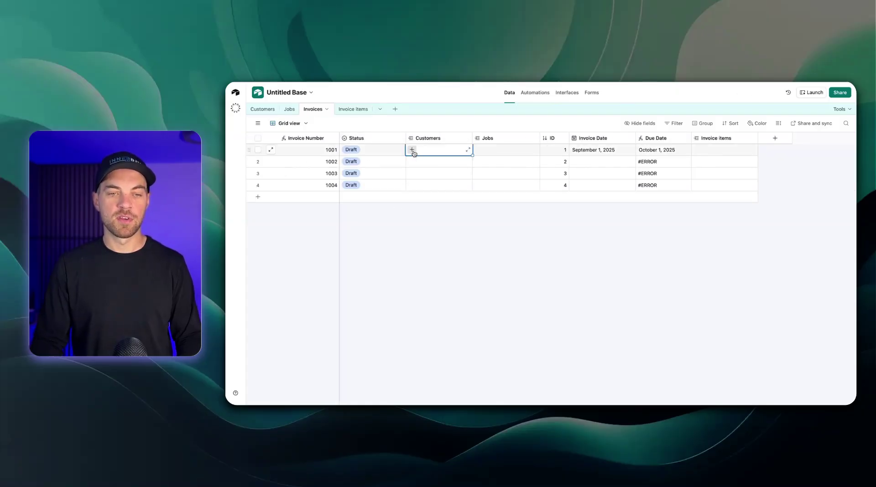
click(413, 149)
click(433, 192)
click(485, 150)
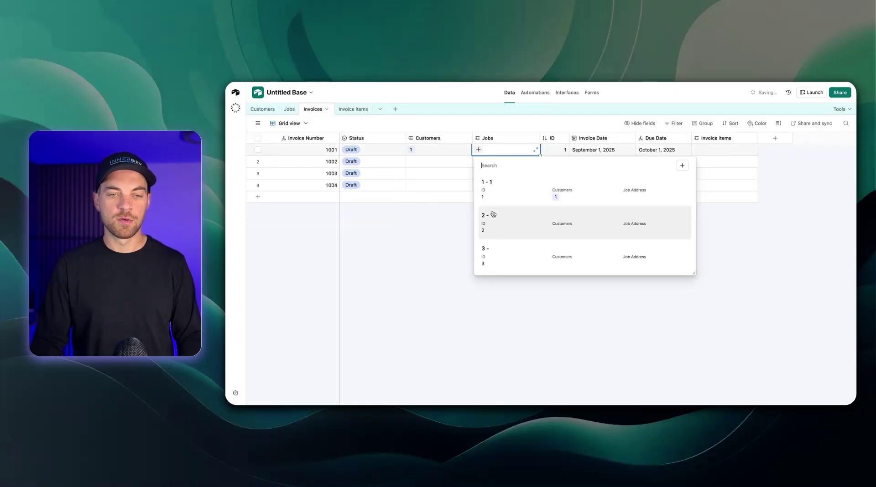
click(502, 191)
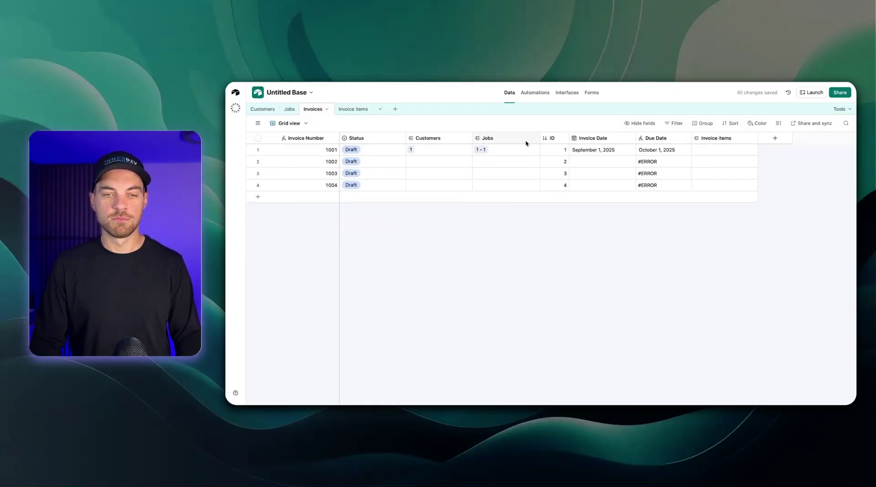
click(262, 109)
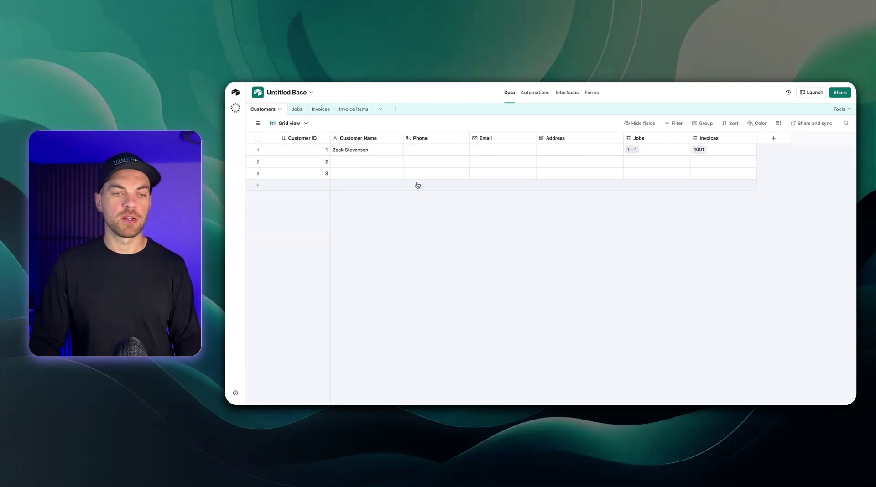
Insert a formula field right of Customer Name joining {Customer ID} and {Customer Name}
double_click(300, 138)
click(511, 247)
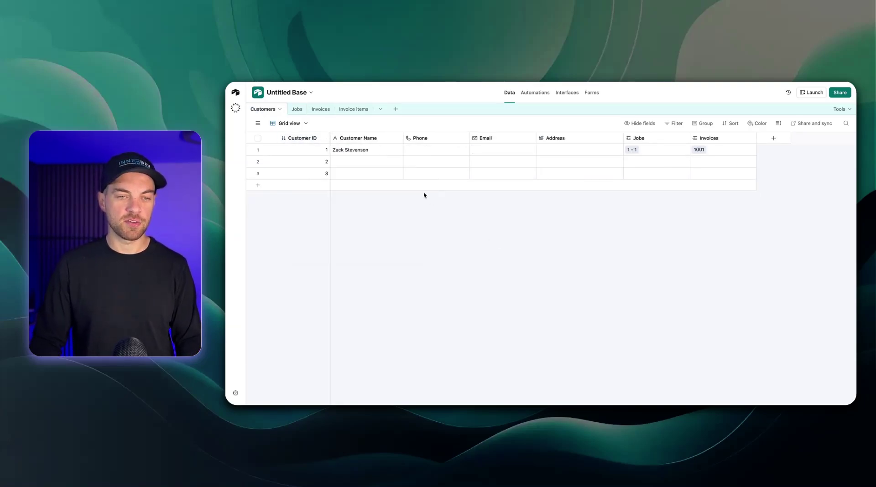
right_click(379, 145)
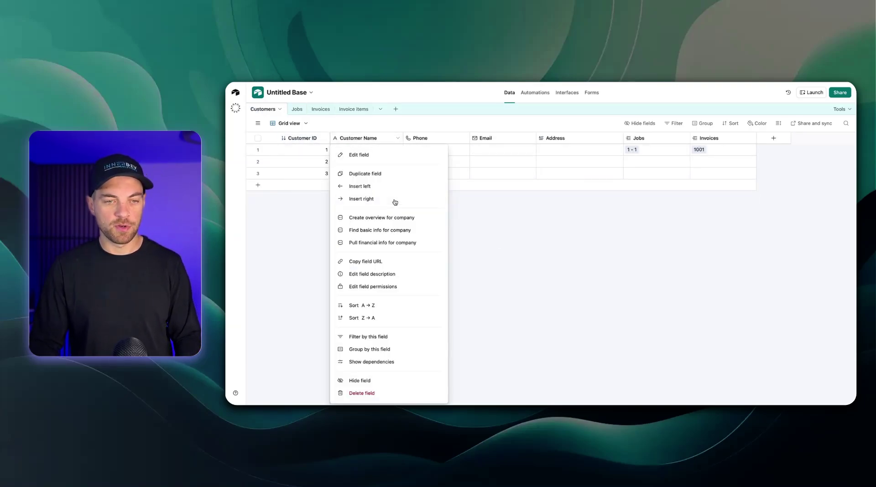
click(393, 199)
text(form)
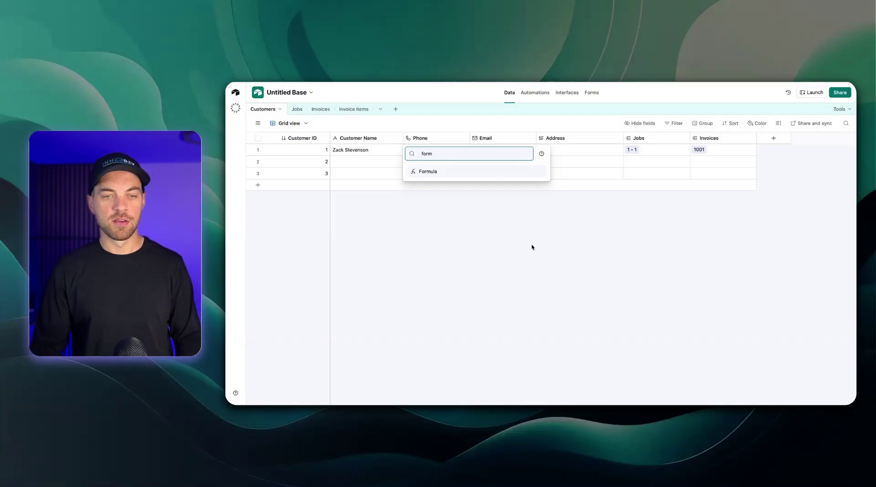
click(462, 171)
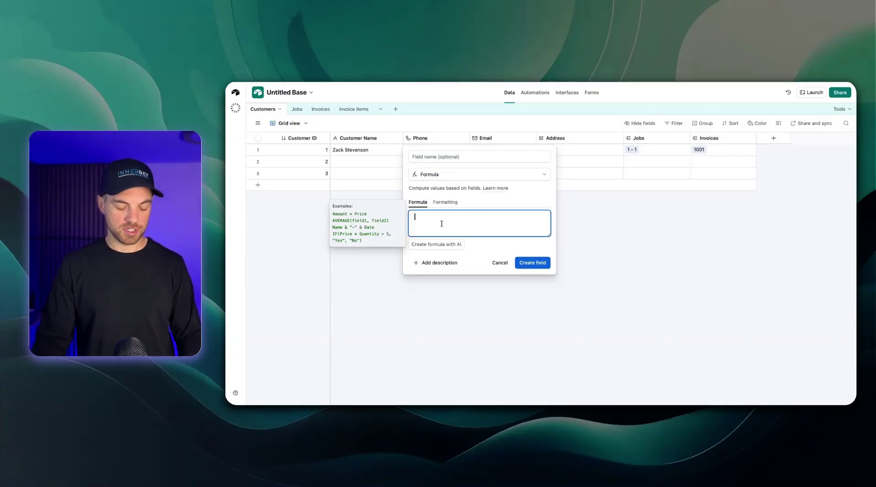
text(custo)
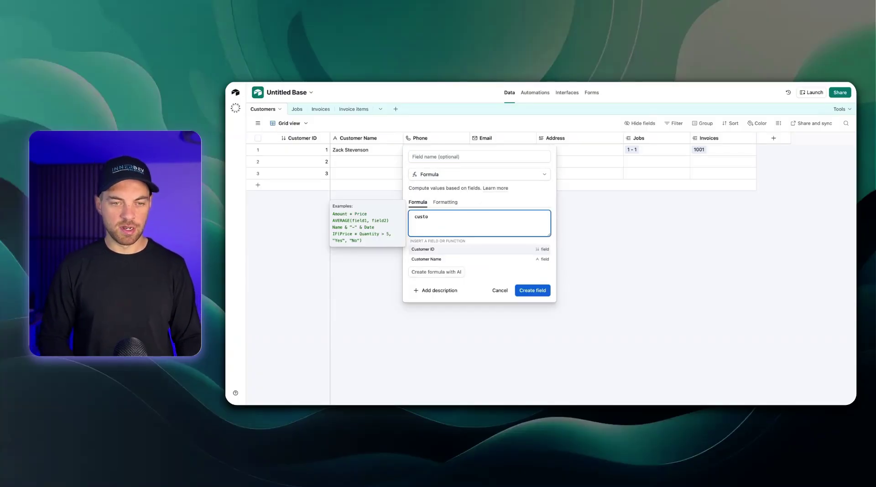
key(Return)
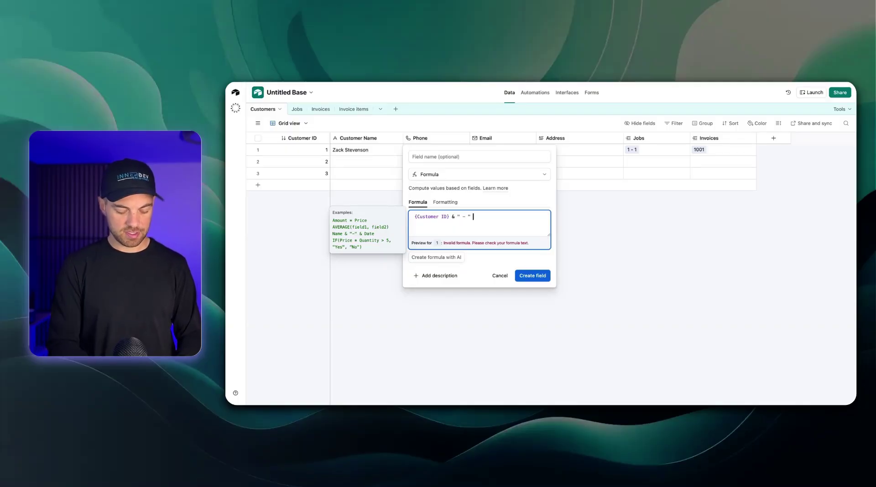
text(& cust)
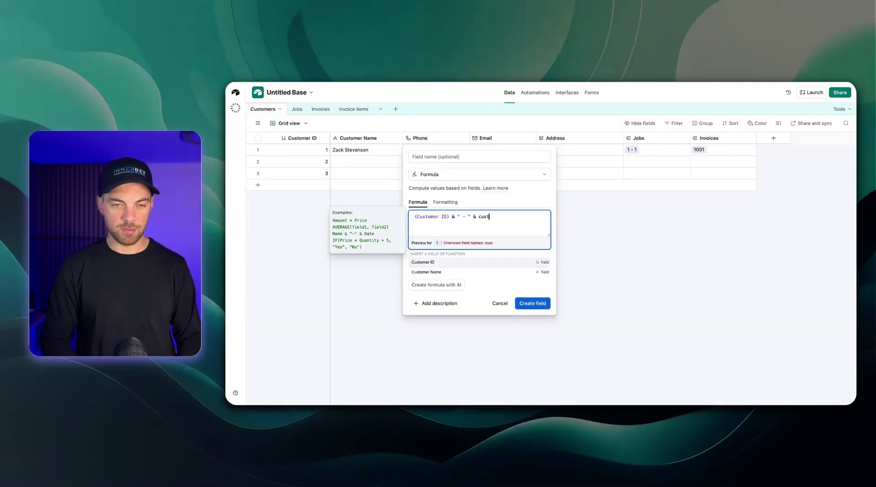
key(Down)
key(Return)
click(533, 276)
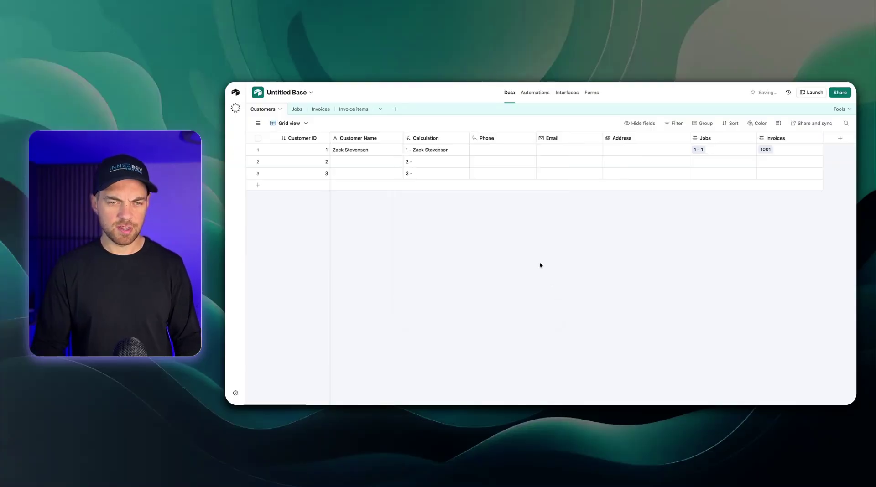
Drag the formula field into the primary position and rename it 'ID'
right_click(417, 138)
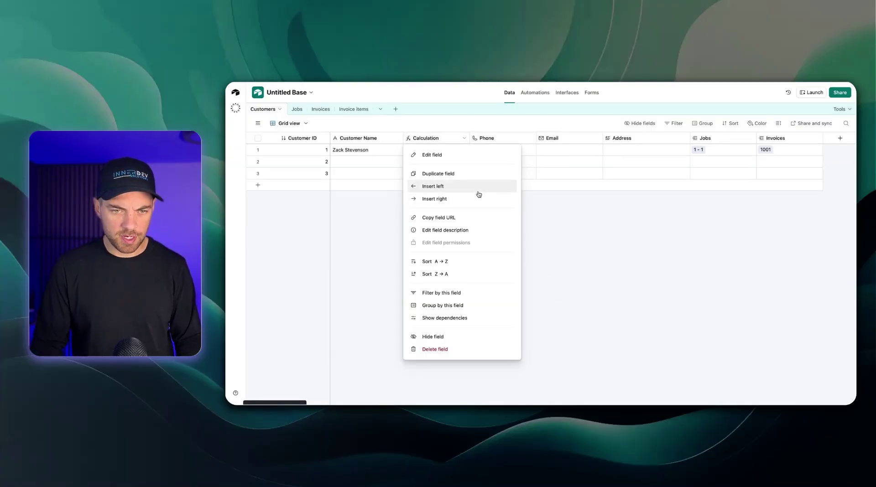
click(554, 229)
drag(429, 139, 292, 138)
click(584, 301)
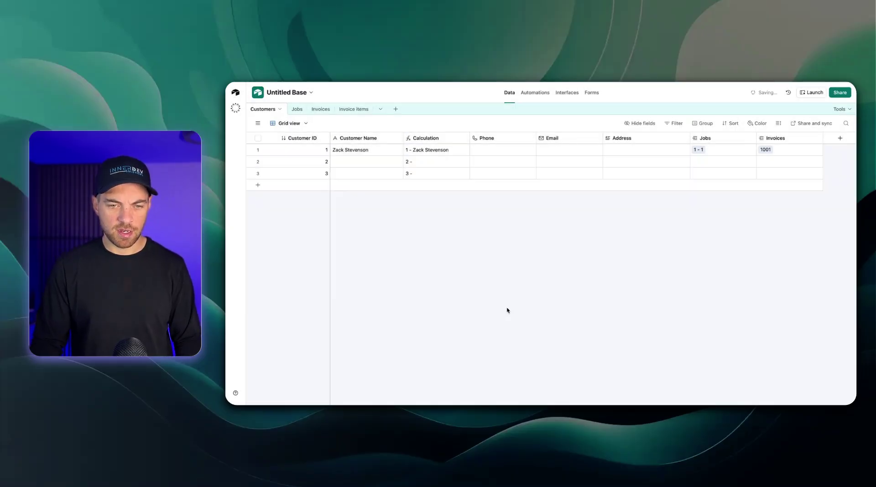
click(313, 141)
double_click(313, 140)
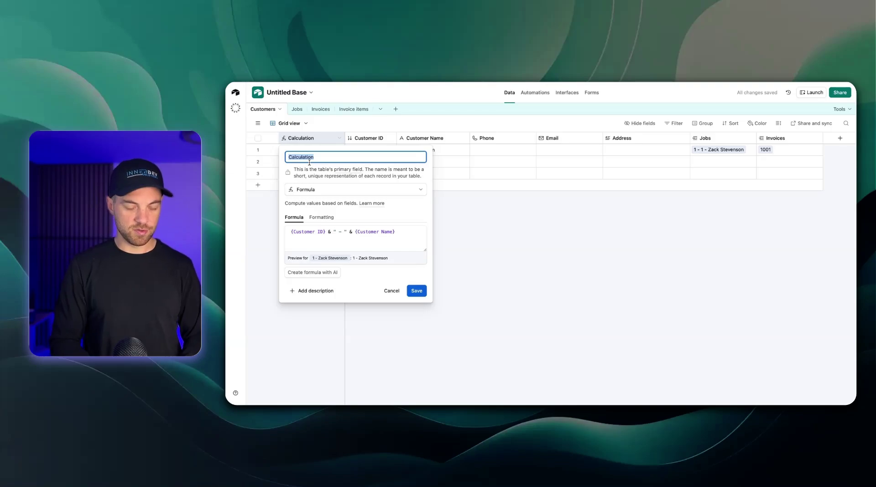
text(ID)
key(Return)
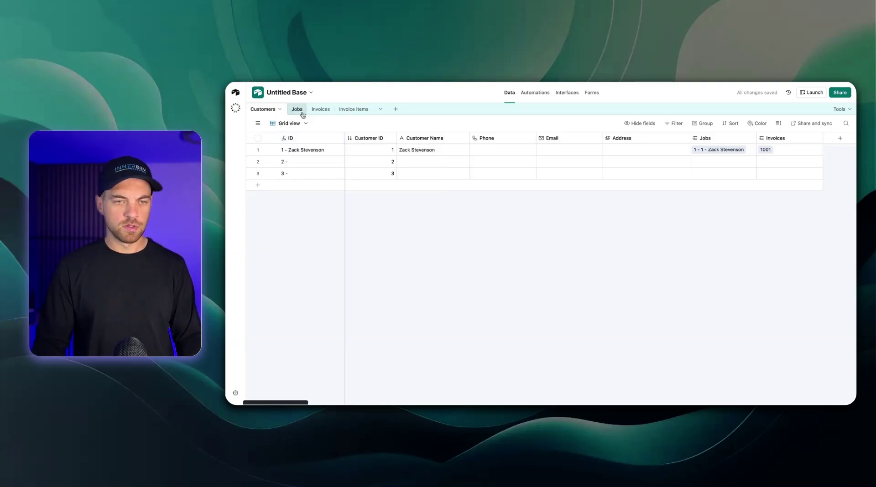
Link line item 1 to invoice 1001 and verify the link in the Invoices table
click(320, 109)
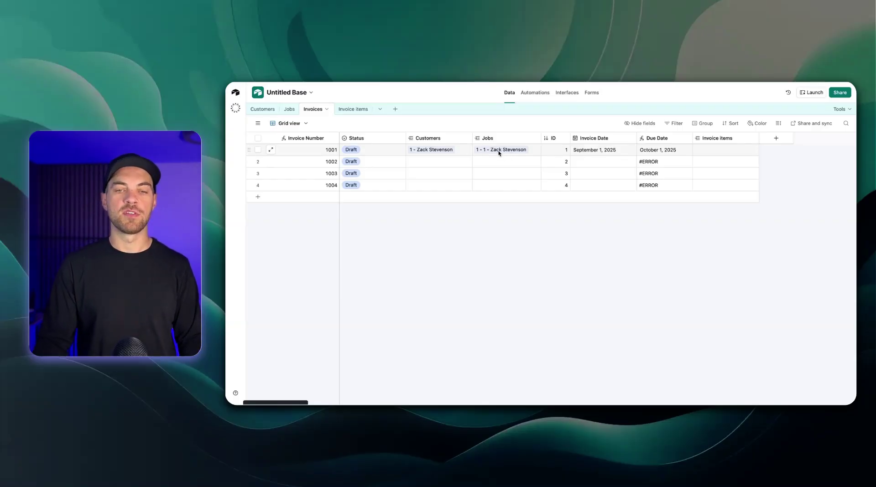
click(353, 109)
click(348, 151)
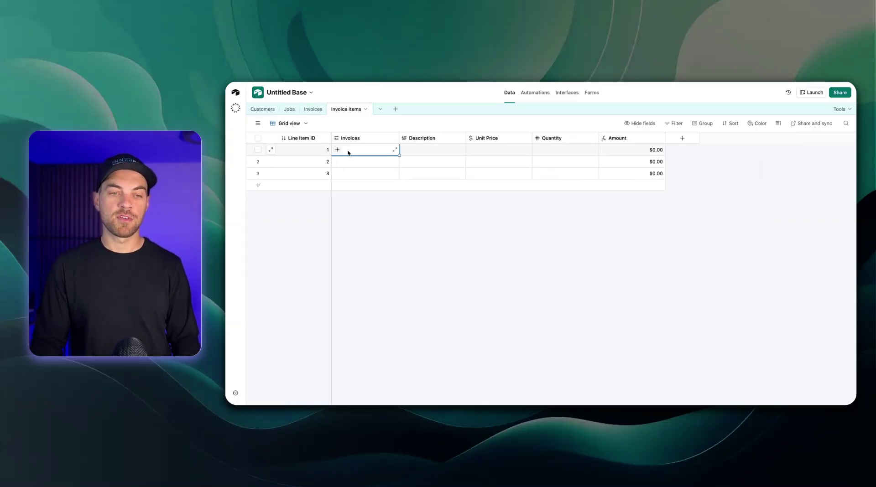
click(339, 150)
click(356, 183)
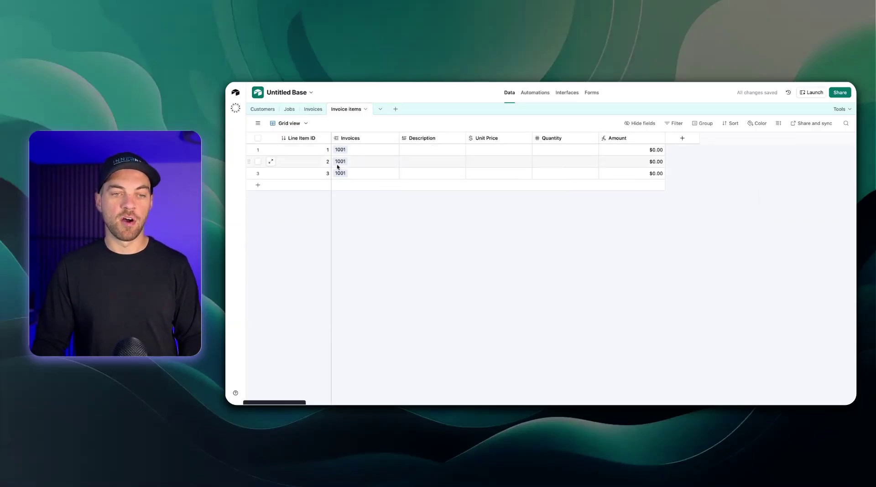
click(321, 111)
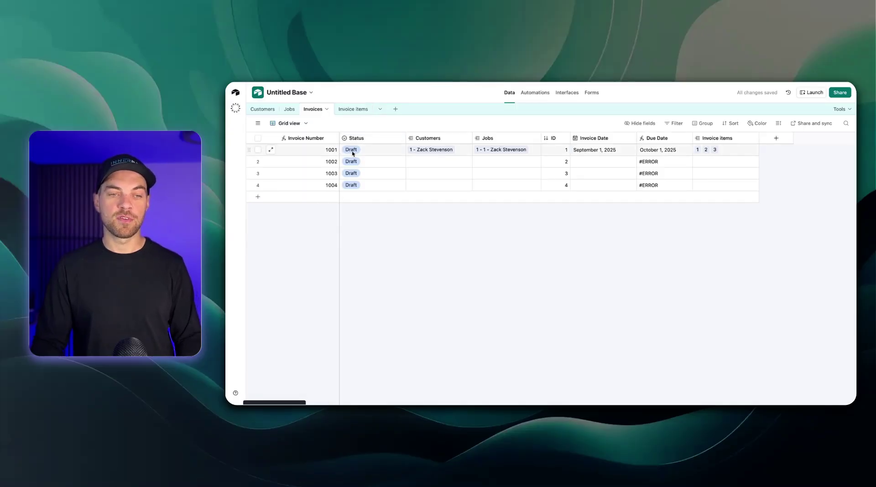
click(349, 109)
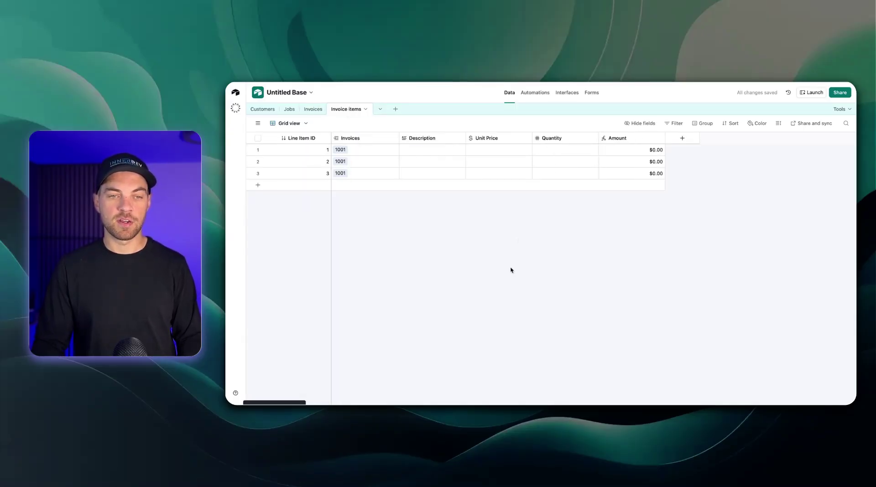
click(416, 151)
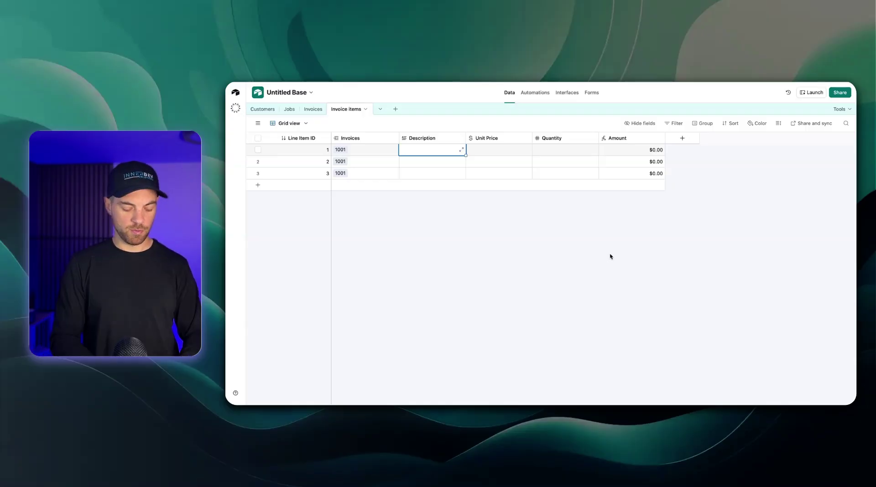
text(Copper Pip)
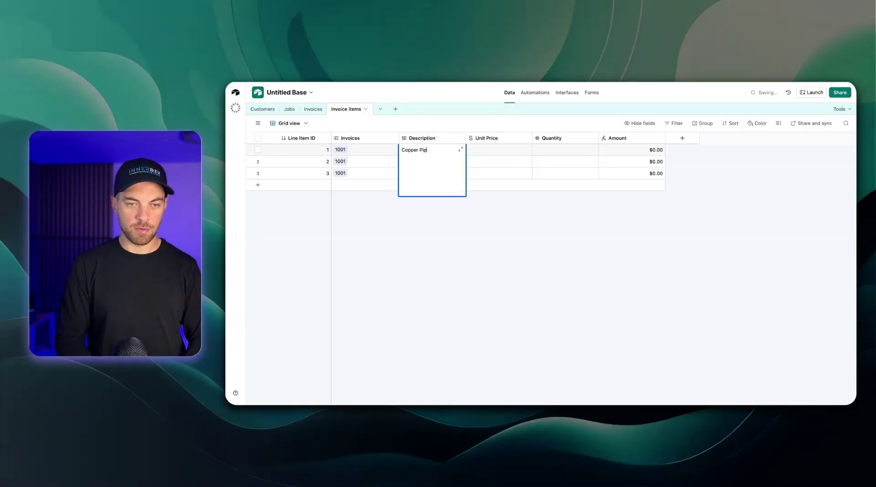
text(e)
key(Tab)
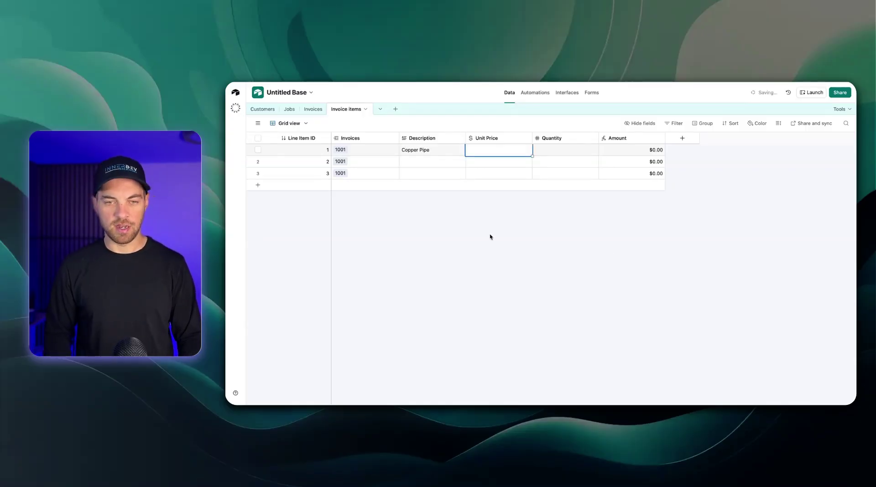
text(10)
key(Tab)
text(15)
click(493, 237)
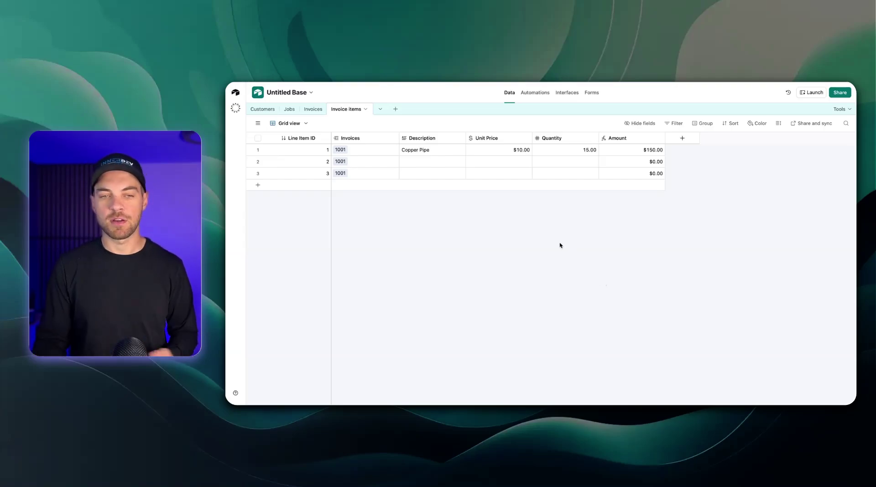
click(513, 150)
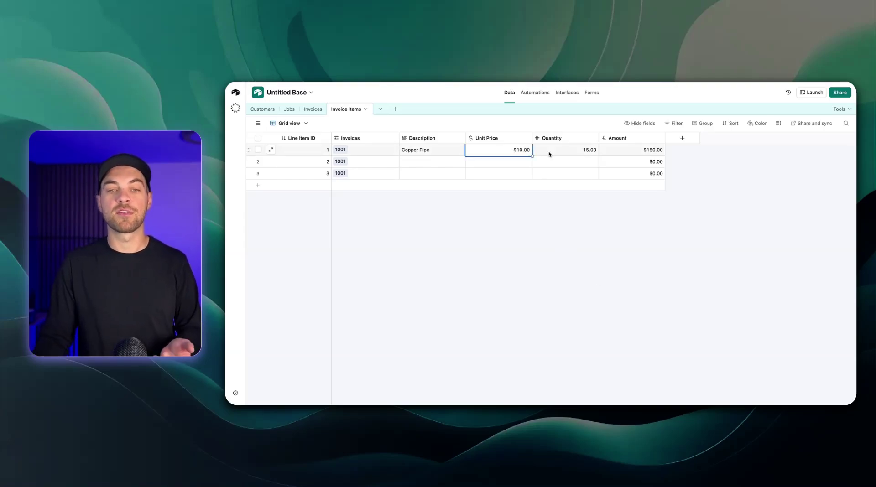
click(564, 153)
click(486, 150)
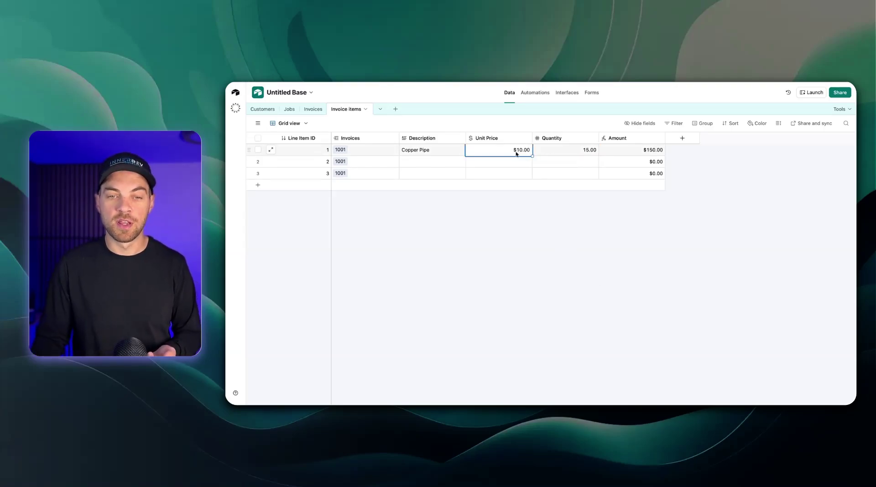
click(543, 153)
click(543, 288)
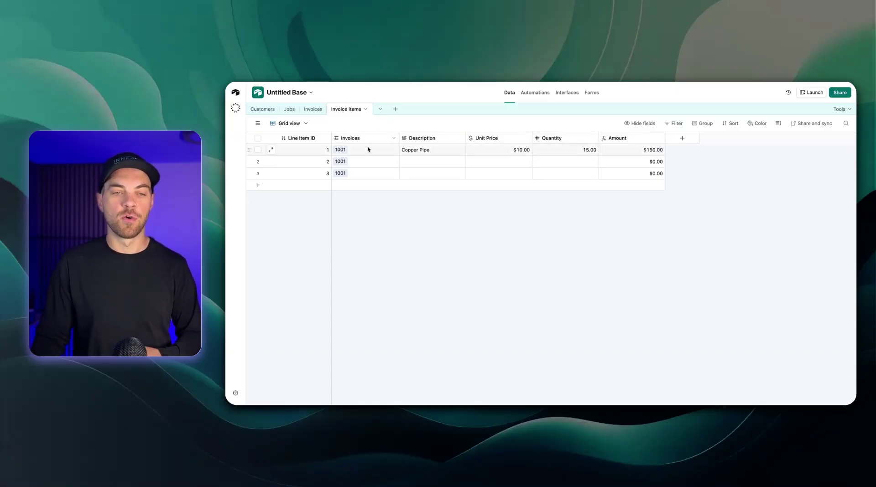
click(445, 150)
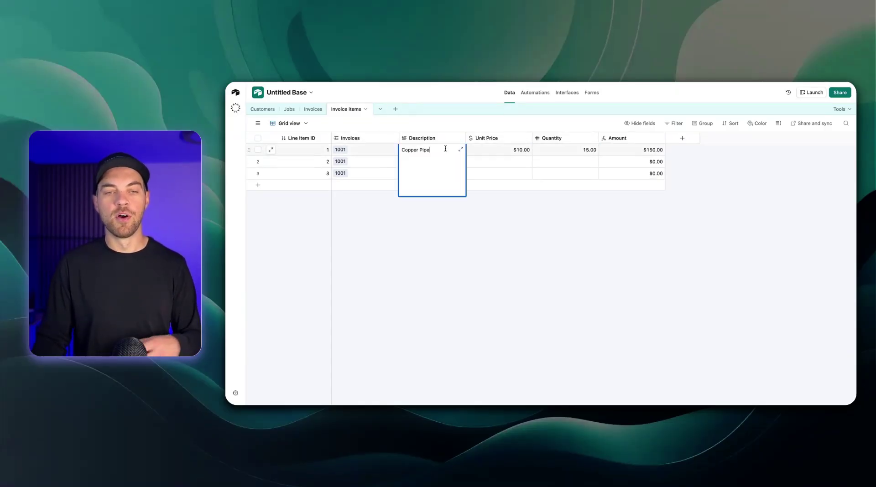
click(444, 246)
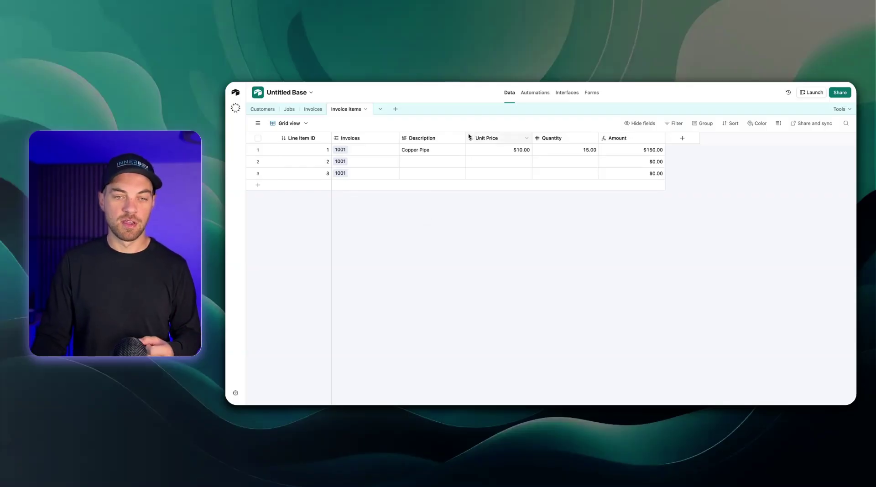
Widen the Description column and enter line item 2: Labour, $125.00, quantity 4
drag(465, 138, 475, 138)
click(440, 163)
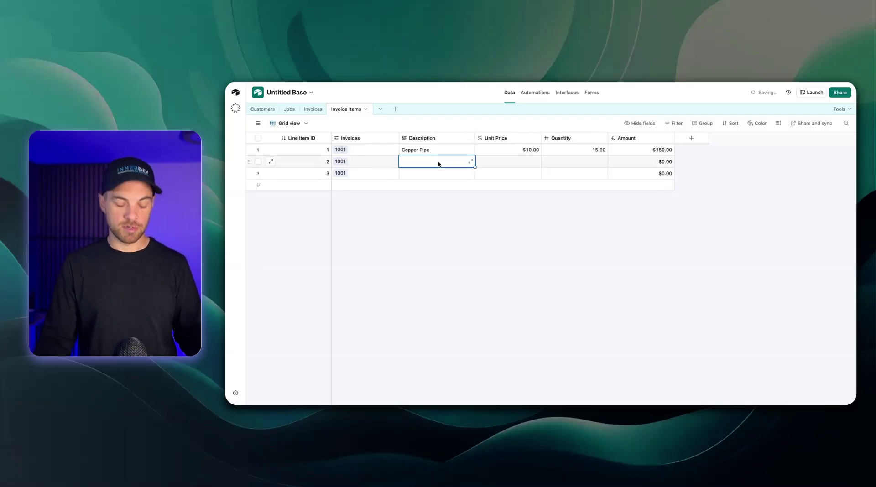
text(Labour)
key(Tab)
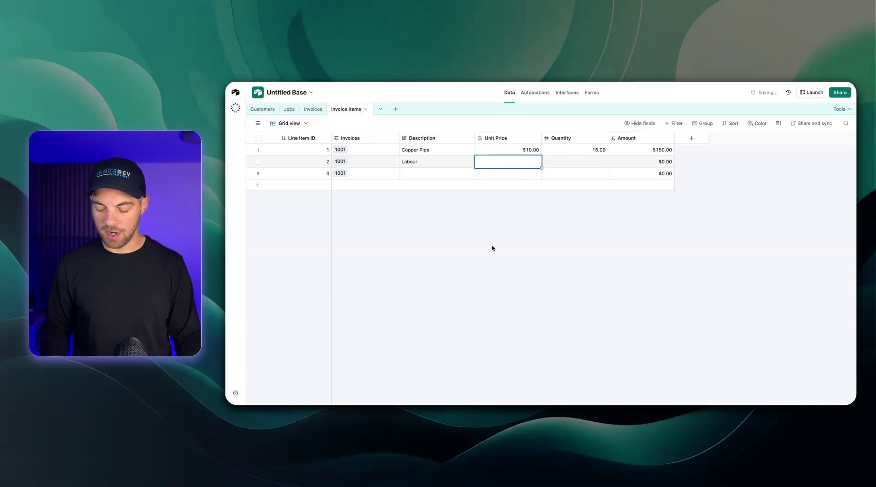
text(125)
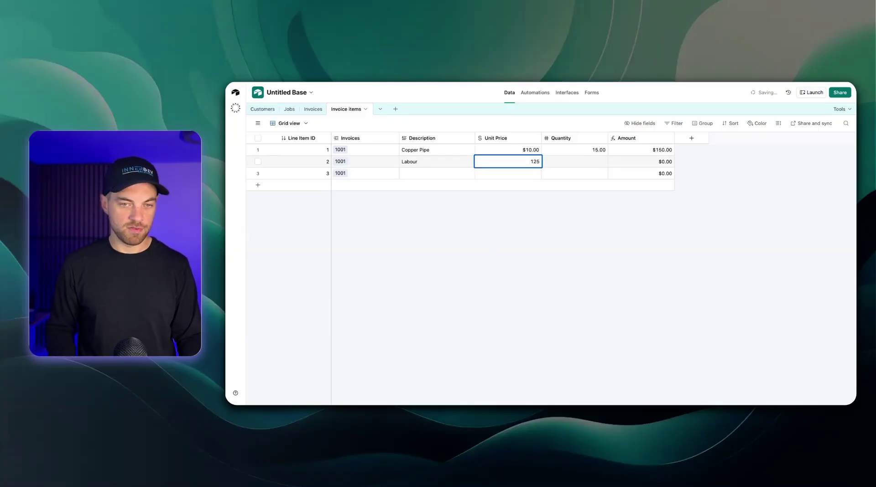
key(Tab)
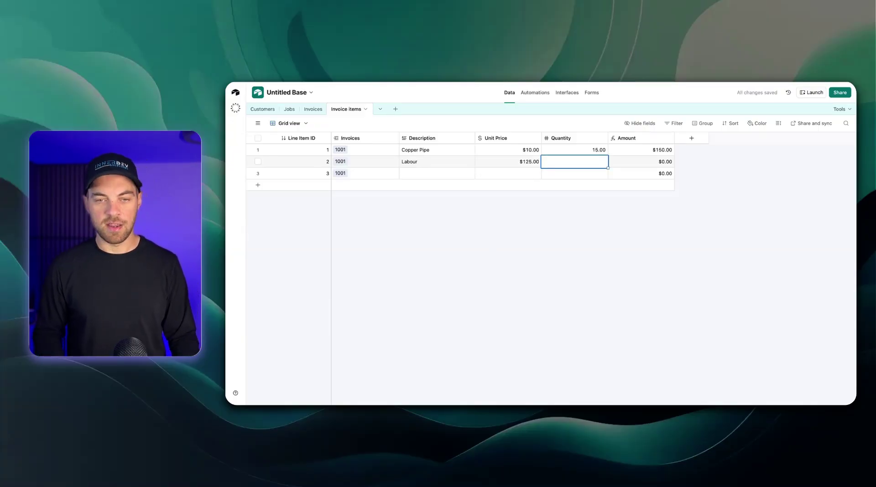
text(4)
click(493, 297)
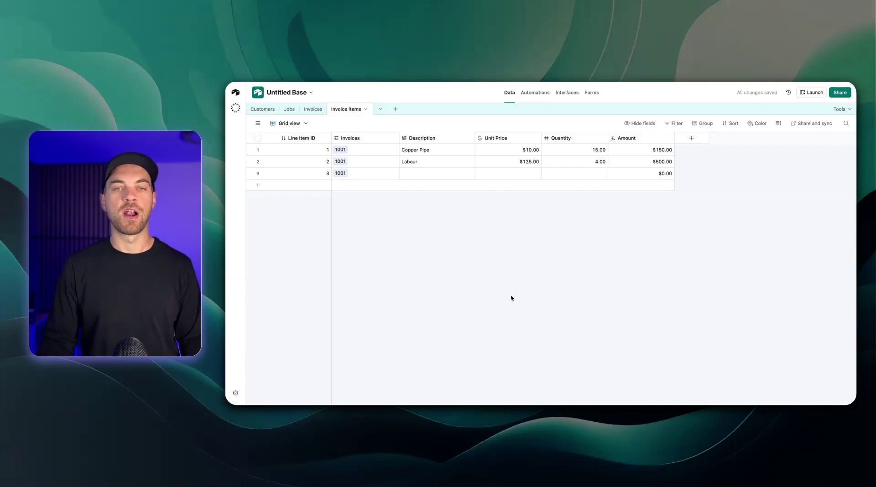
Enter line item 3: Equipment Rental, $75.00, quantity 3
click(459, 174)
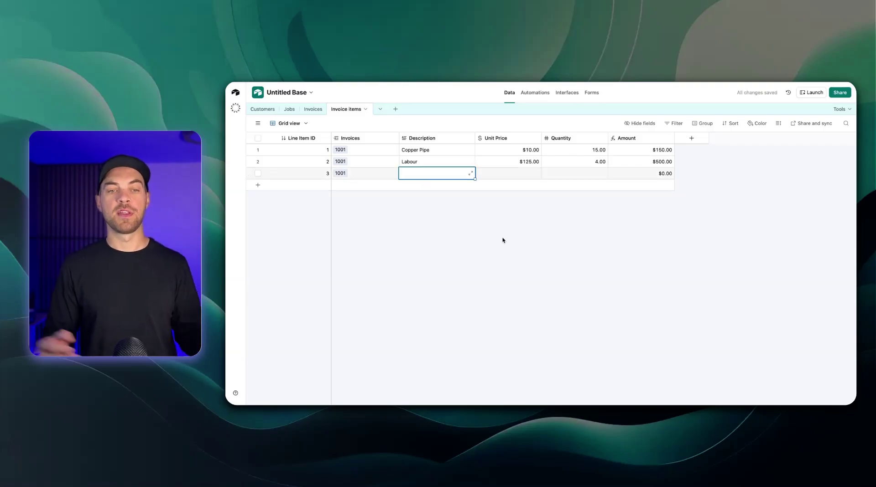
text(Eq)
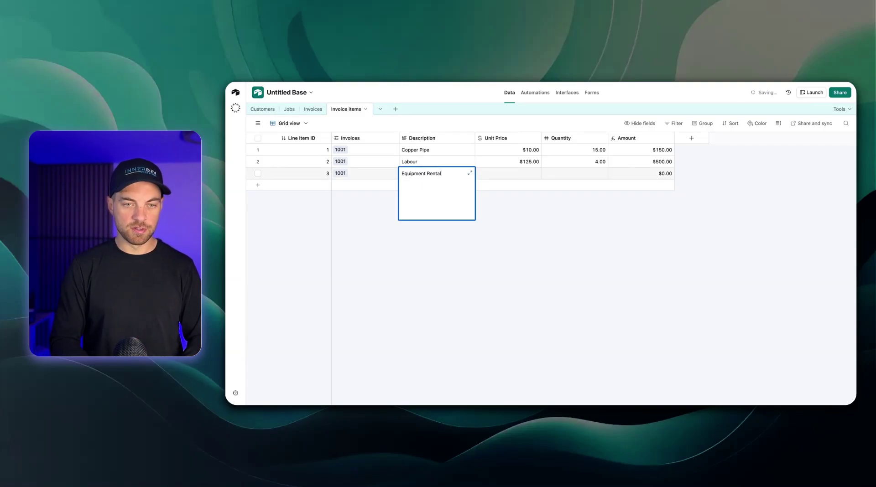
text(uipment Rental)
key(Tab)
text(75)
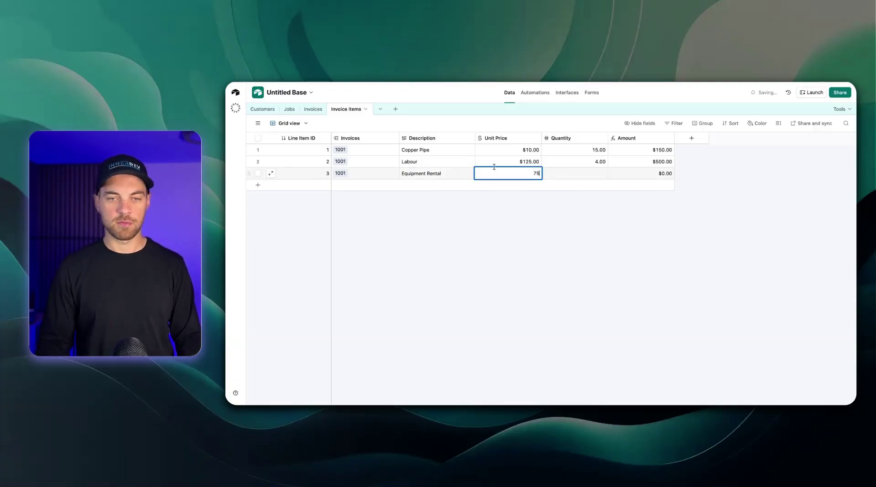
click(574, 174)
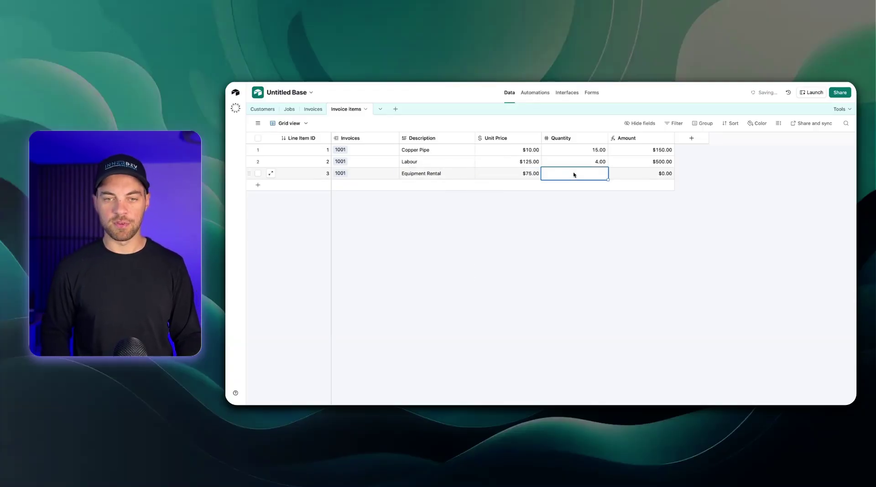
text(3)
click(527, 221)
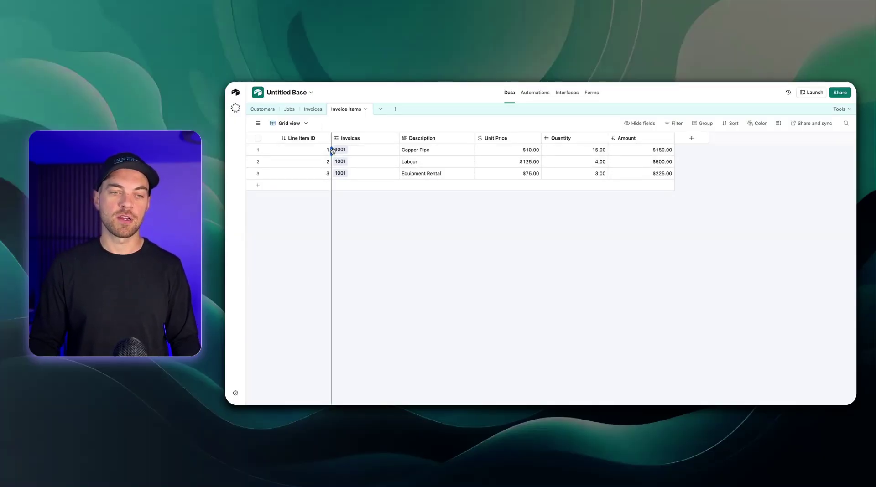
Add a Rollup field to Invoices summing Invoice items' Amount, totalling $875.00 for invoice 1001
click(313, 109)
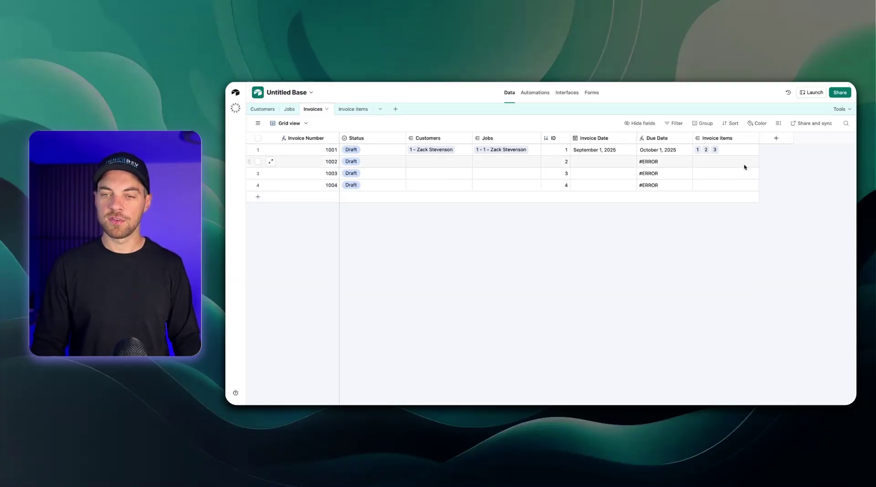
click(776, 139)
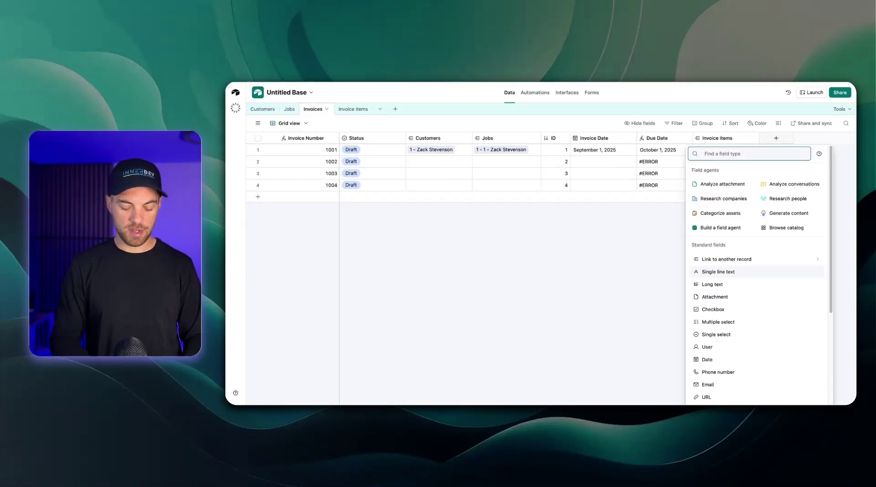
text(rol)
key(Return)
click(734, 226)
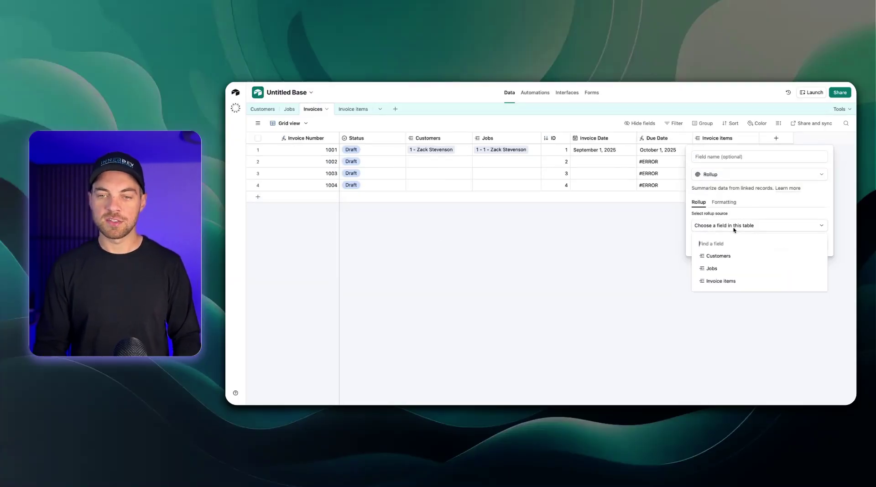
click(732, 285)
click(694, 252)
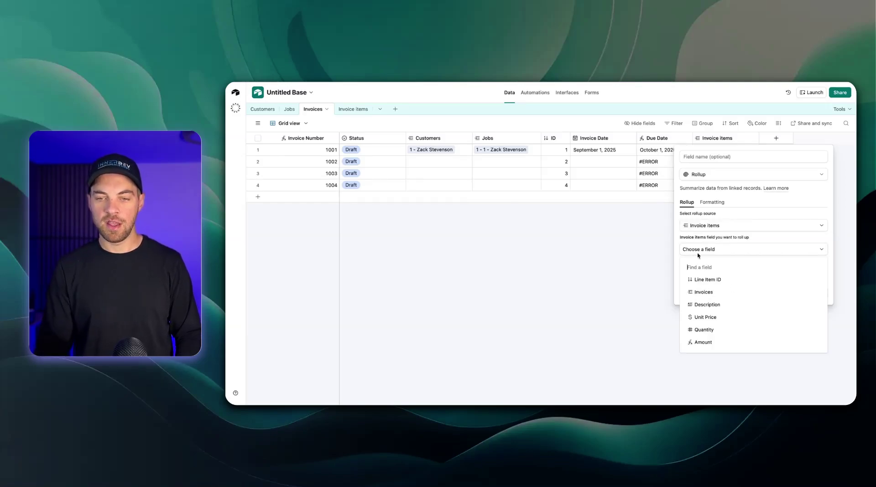
click(713, 346)
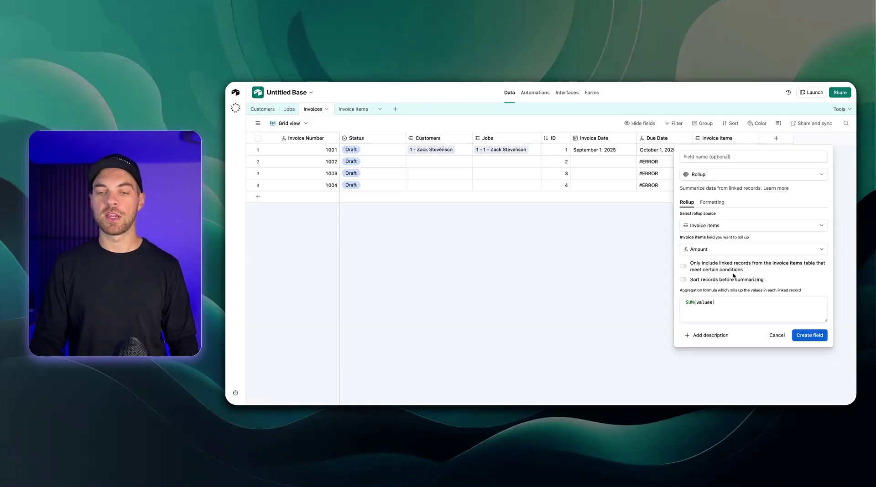
click(798, 338)
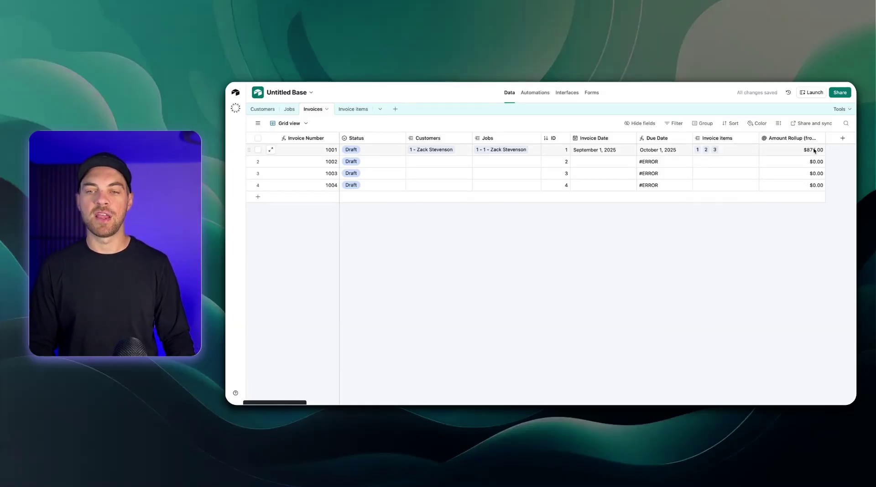
click(341, 112)
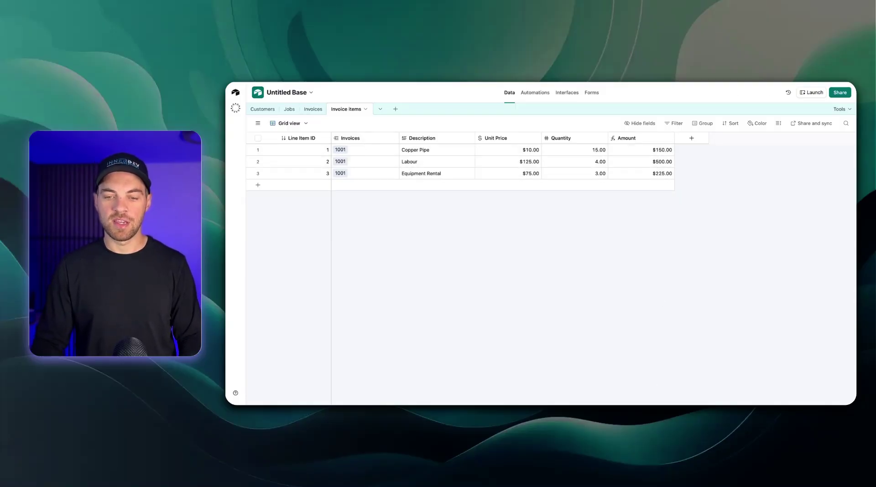
click(315, 110)
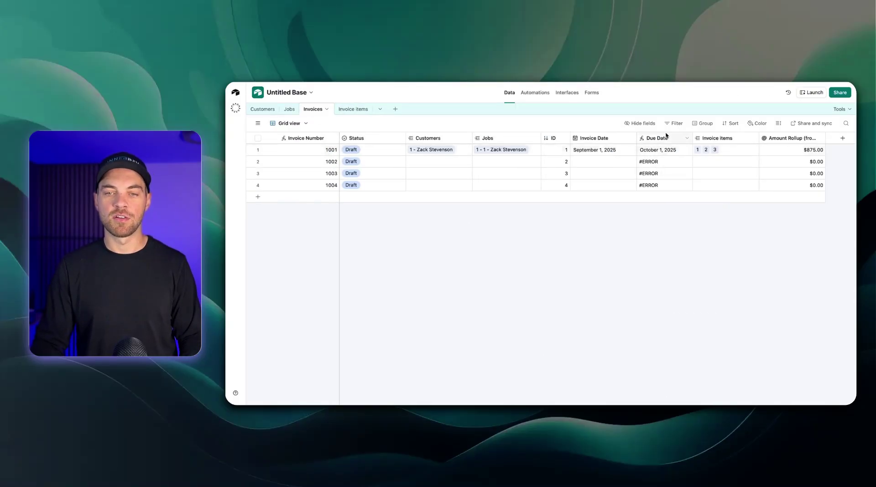
double_click(798, 138)
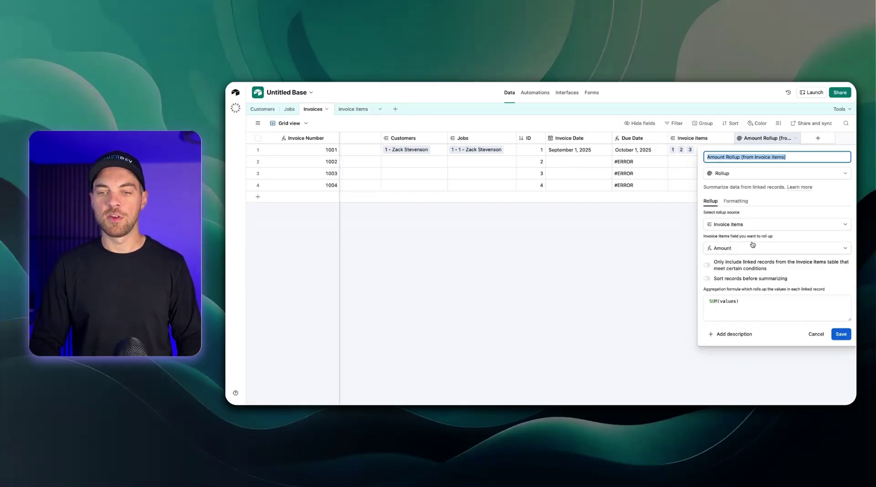
click(353, 109)
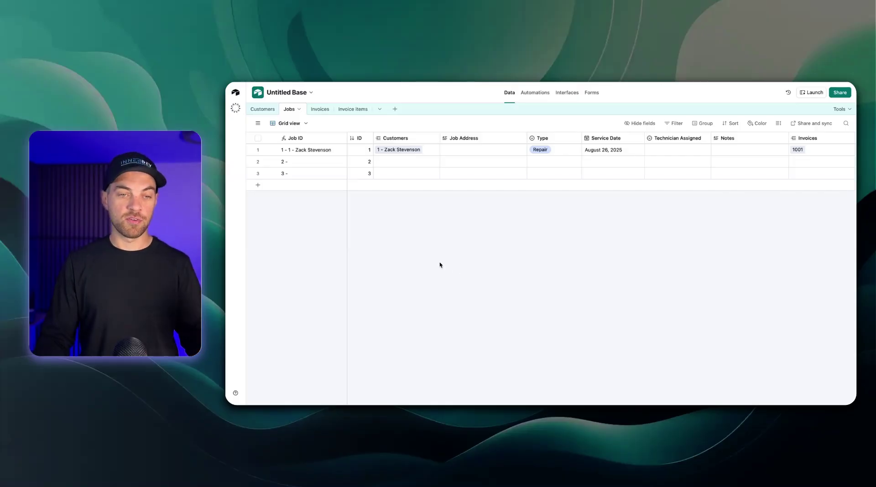
click(320, 109)
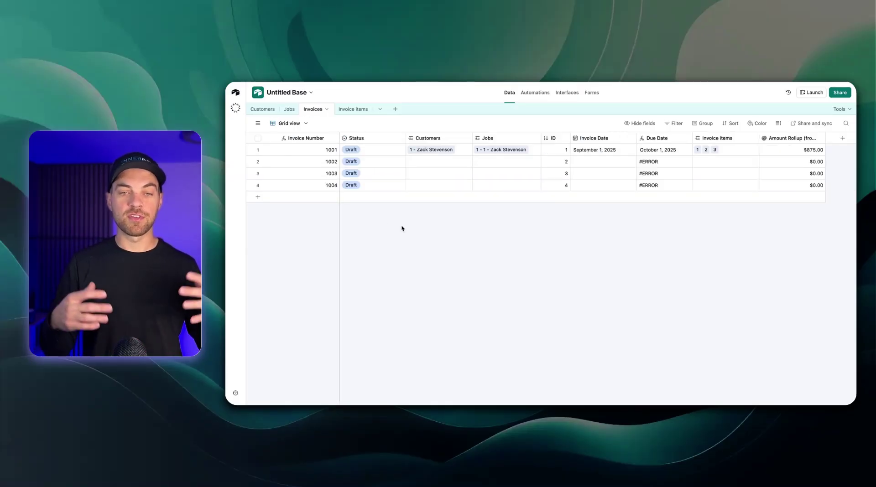
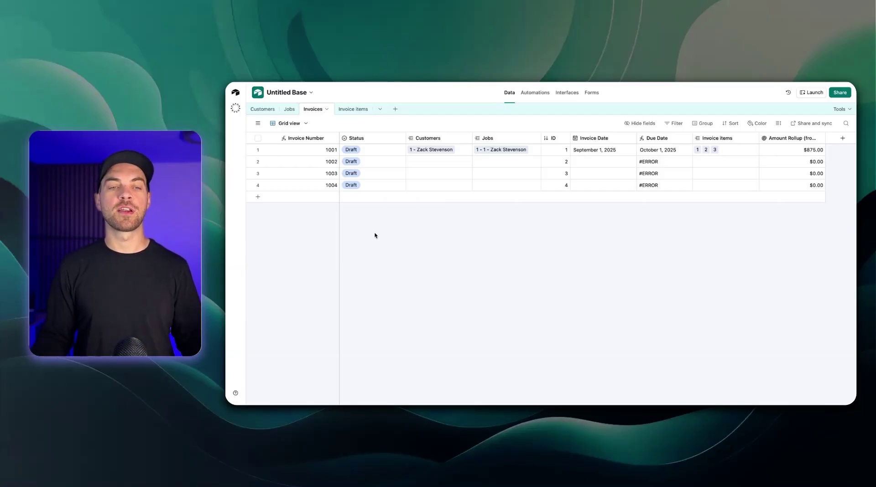
Leave the Invoices grid via the Automations tab and reach the Interfaces landing page
click(535, 93)
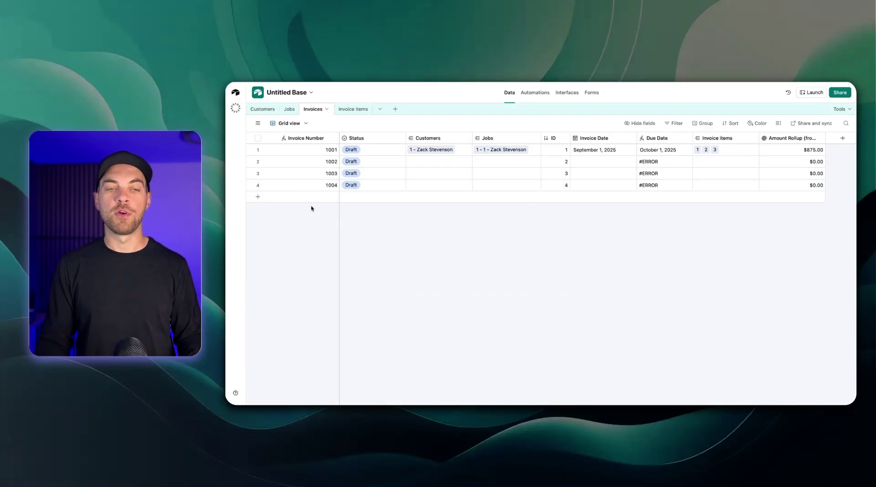
click(567, 93)
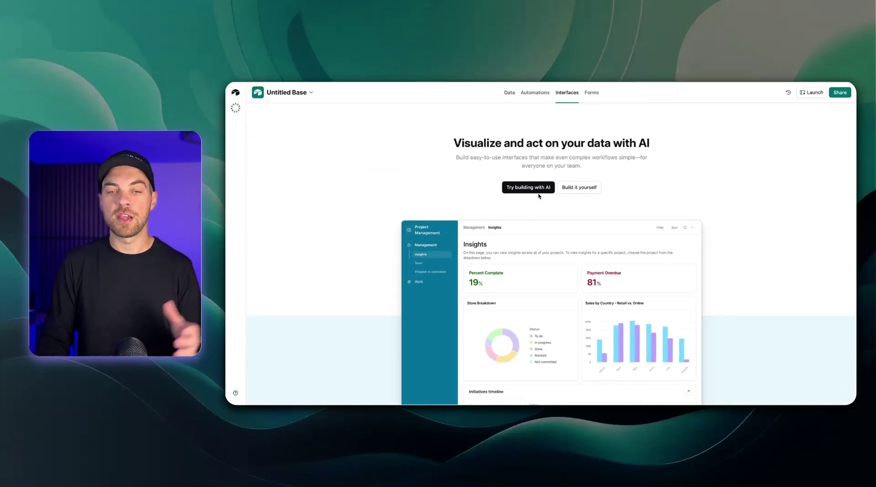
Start building an interface manually and pick the Record review layout
click(583, 192)
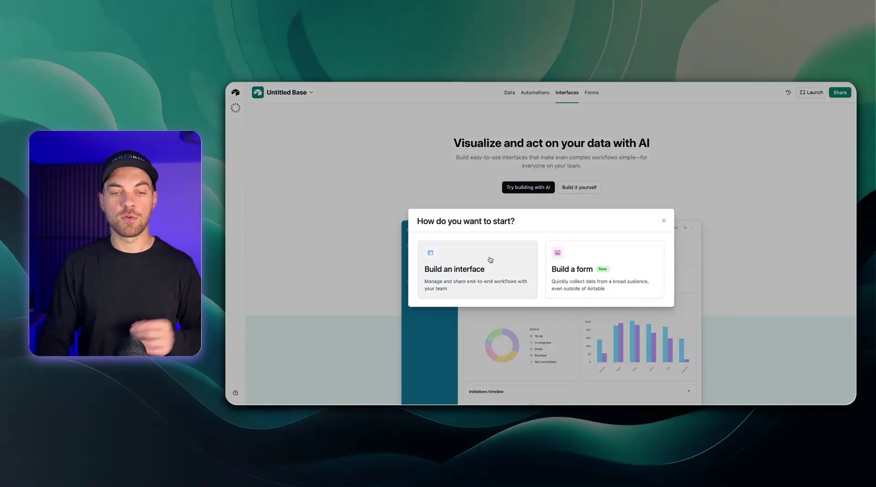
click(489, 259)
click(718, 368)
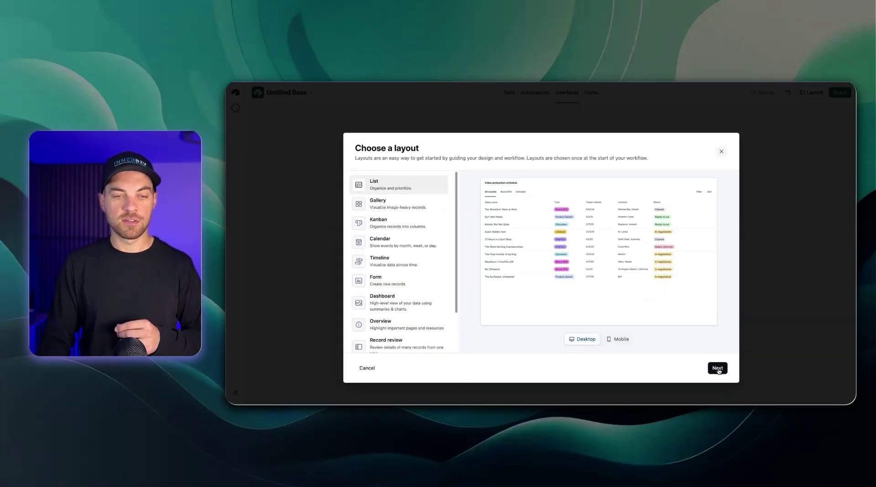
scroll(397, 306, down, 1)
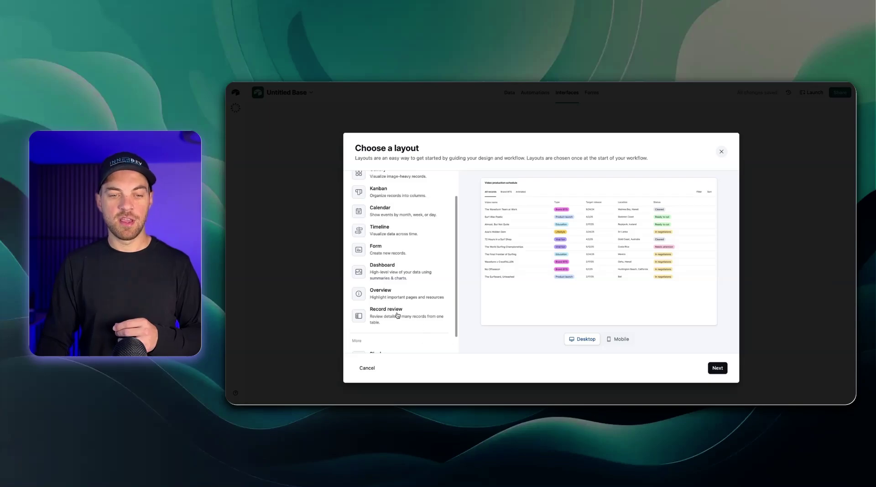
scroll(395, 307, up, 1)
scroll(401, 332, down, 2)
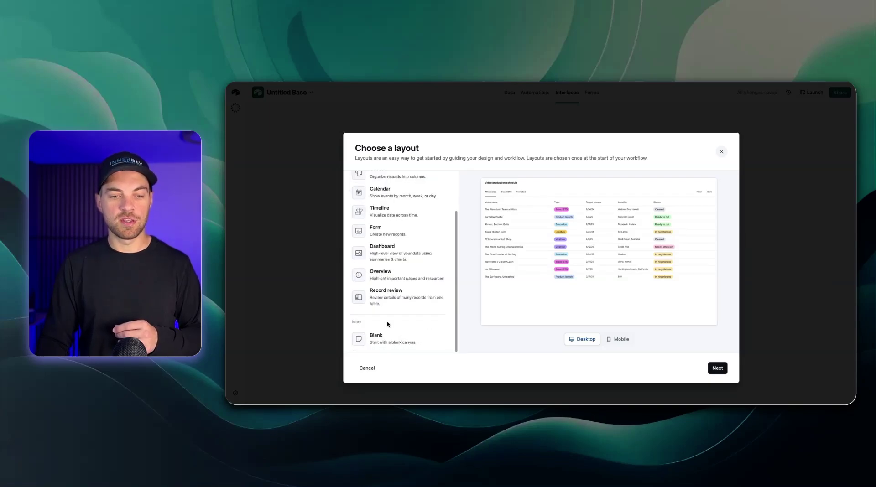
click(383, 295)
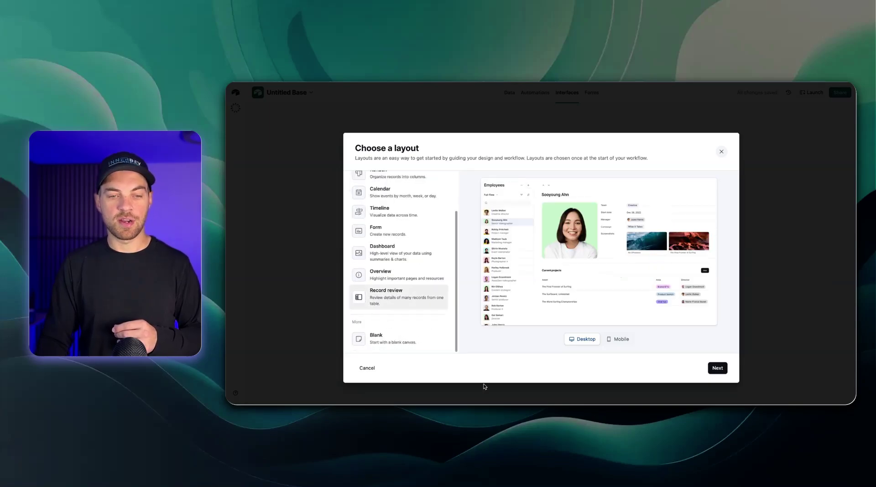
click(717, 368)
Connect the layout to the Invoices table, include Invoice Date and Invoice items, and name it 'Invoices'
click(438, 193)
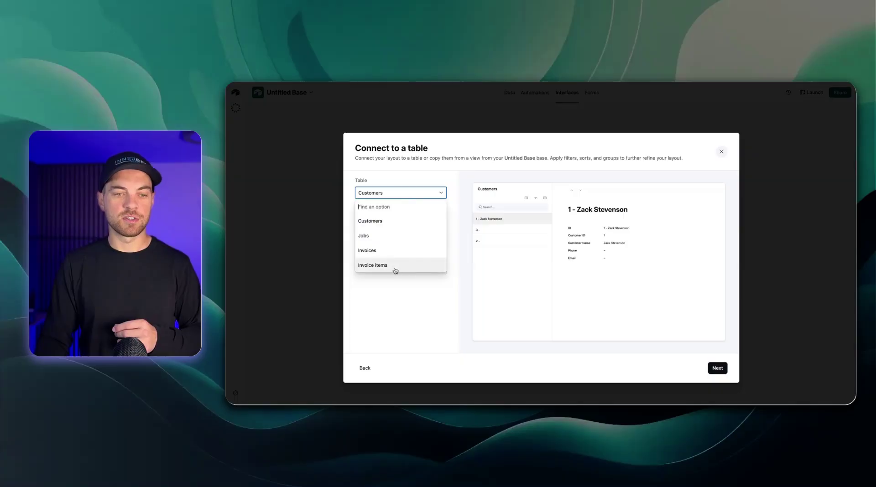
click(384, 249)
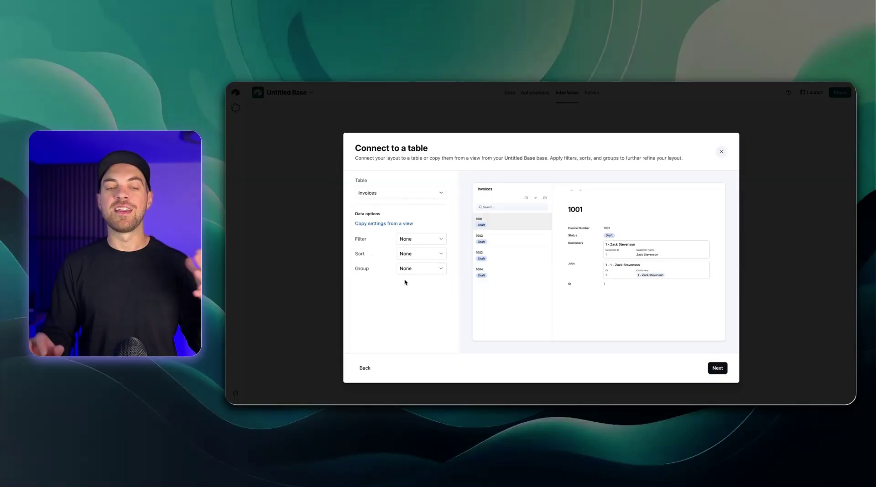
click(717, 368)
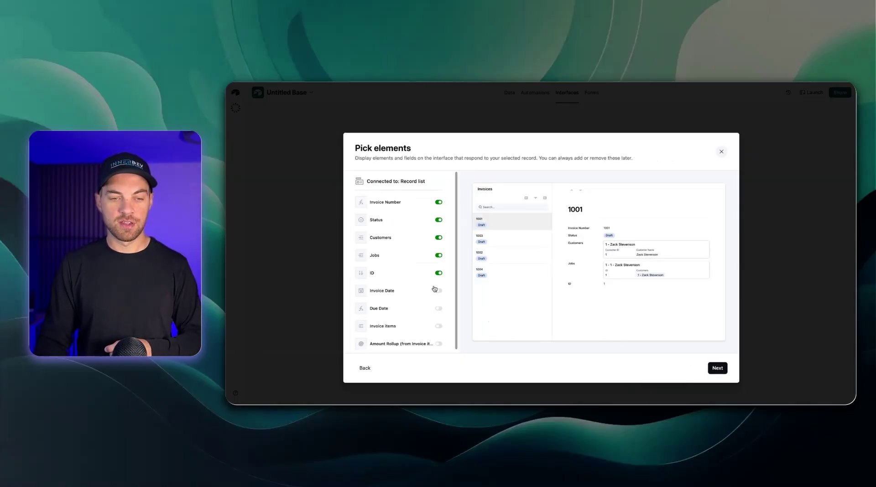
scroll(435, 289, down, 1)
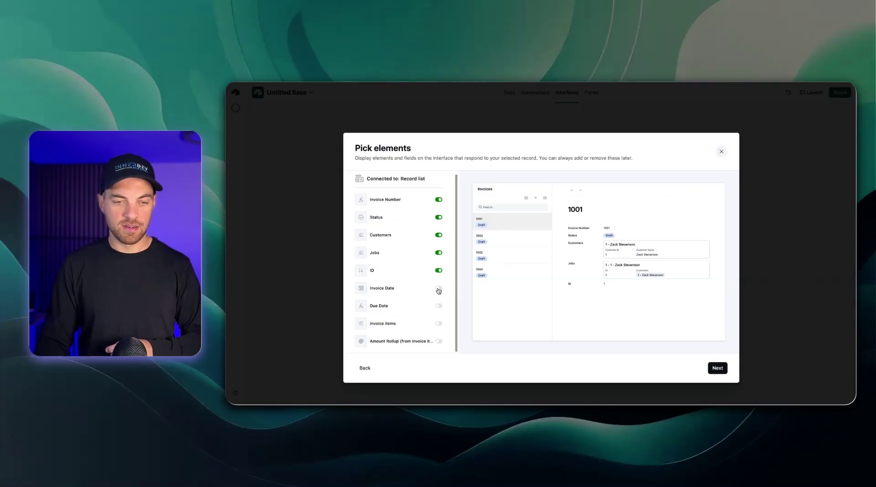
click(438, 290)
click(439, 324)
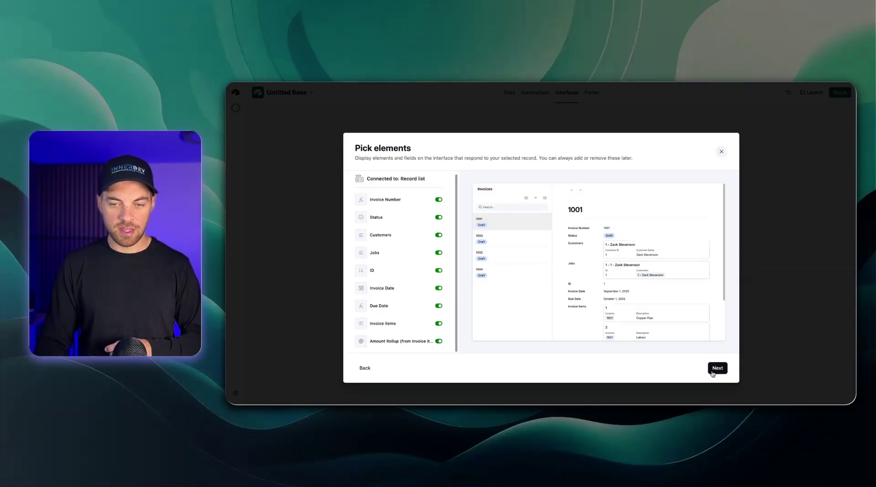
click(715, 370)
text(Invoices)
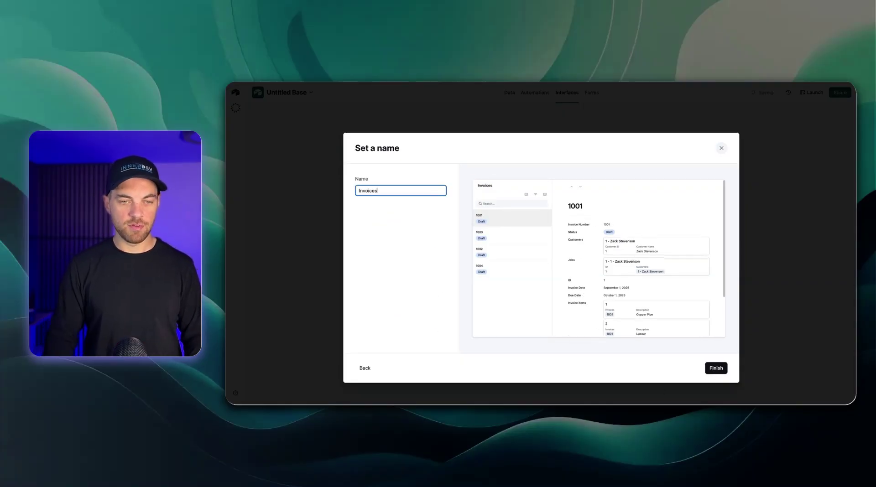
key(Return)
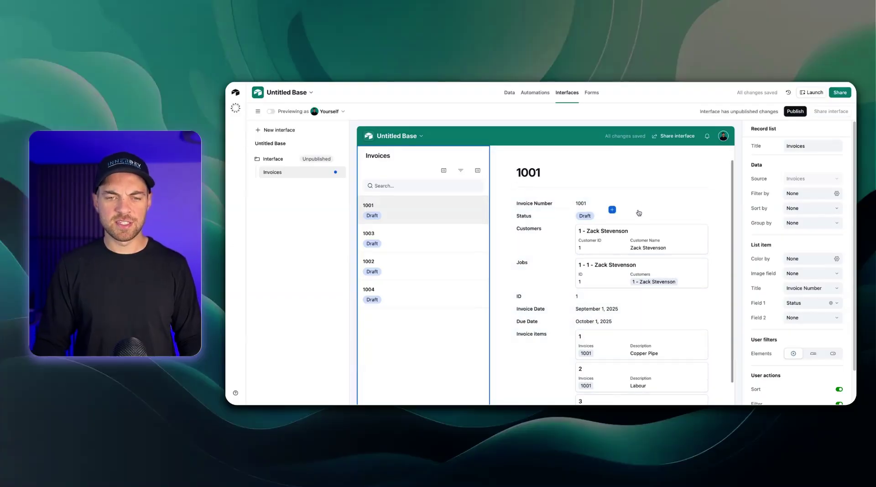
Remove Invoice Number from the record page and give the record field group a background colour
scroll(611, 203, down, 3)
scroll(679, 218, up, 3)
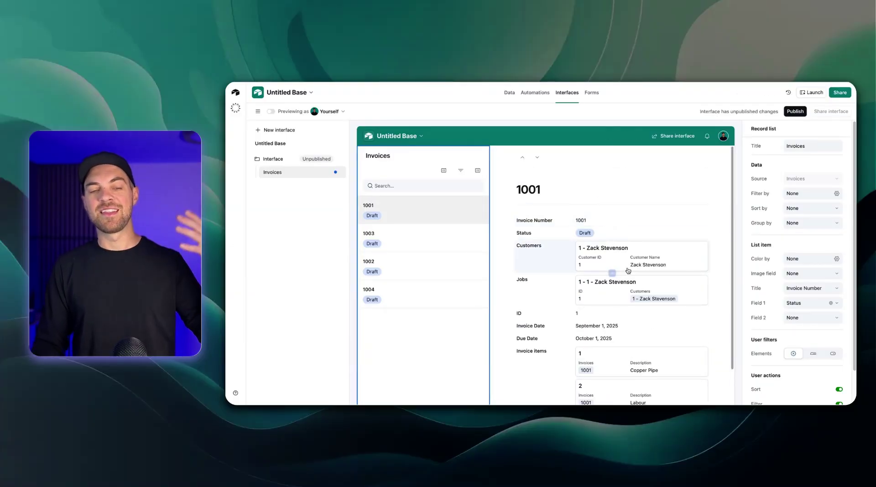
scroll(629, 264, down, 3)
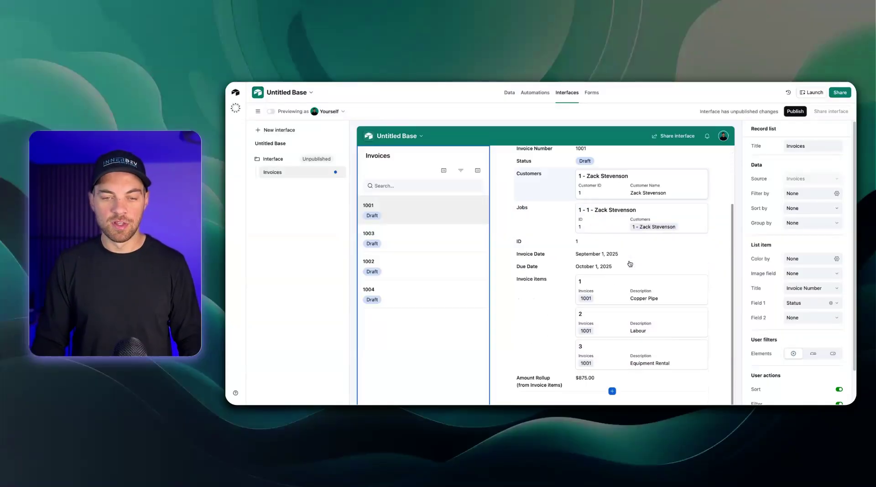
scroll(629, 264, up, 2)
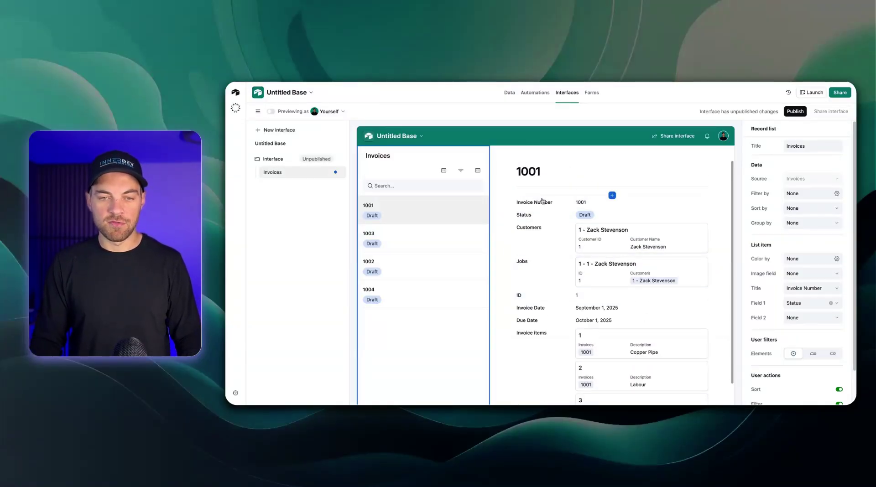
click(539, 204)
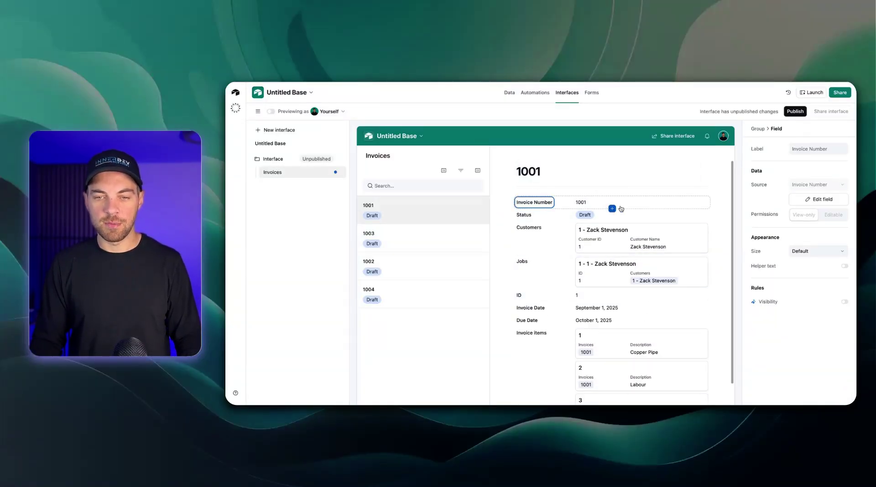
click(705, 201)
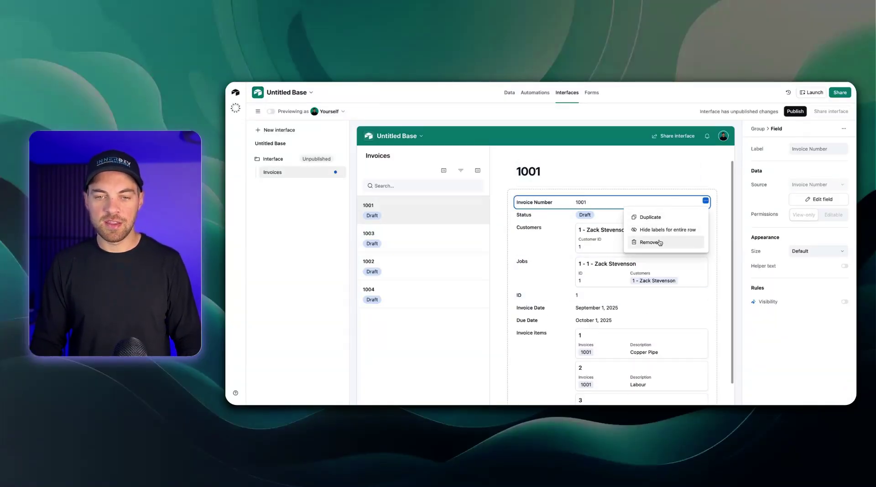
click(648, 242)
click(618, 204)
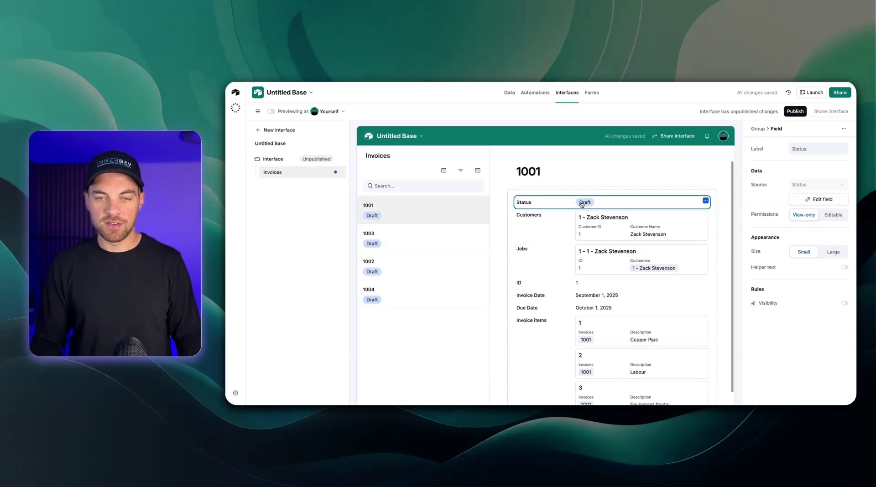
click(513, 196)
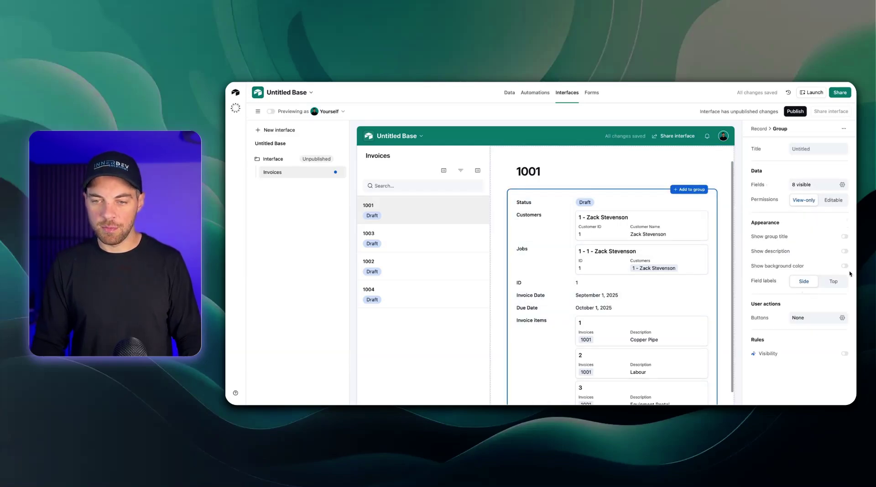
click(845, 267)
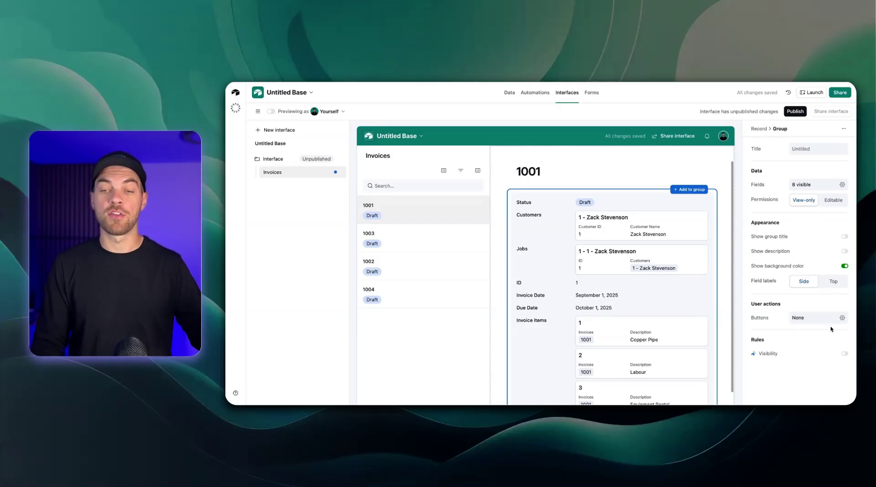
Set the Status field and the whole record field group to Editable
click(544, 209)
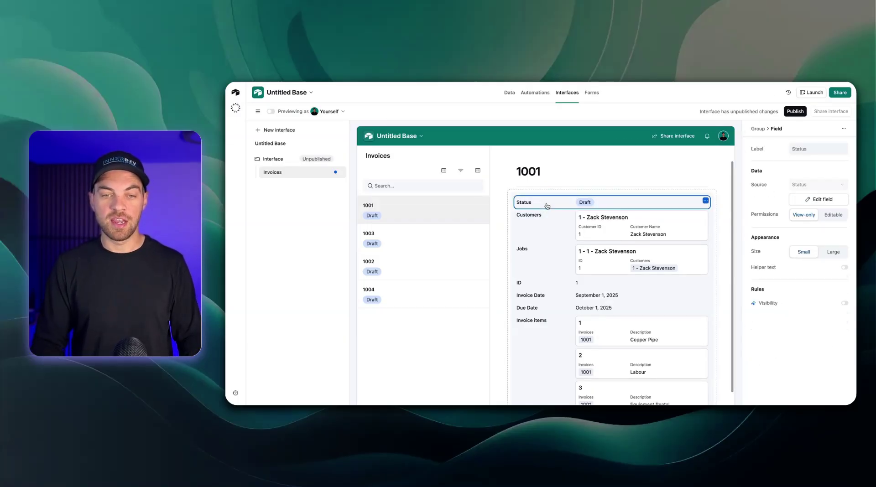
click(545, 219)
click(545, 206)
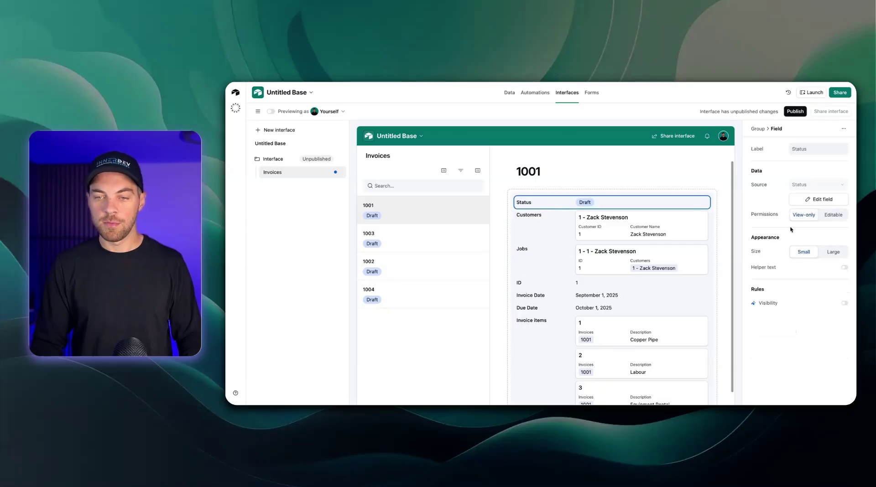
click(838, 217)
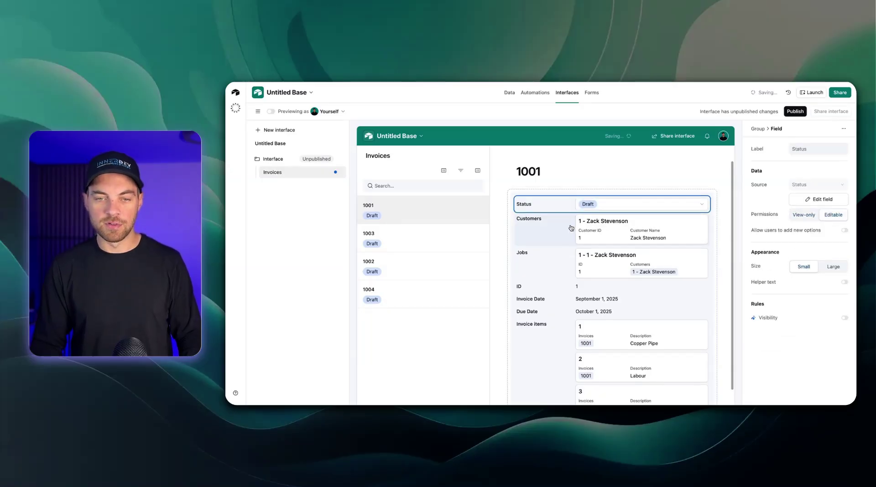
click(513, 199)
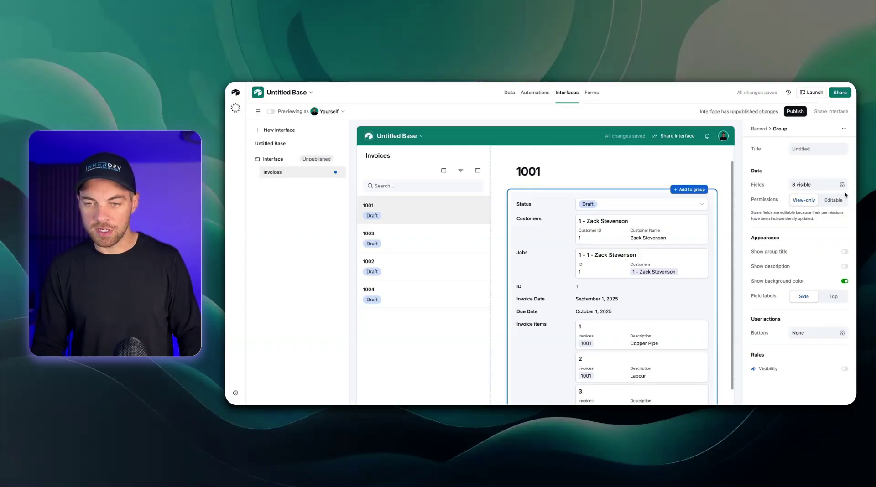
click(833, 199)
scroll(632, 237, down, 3)
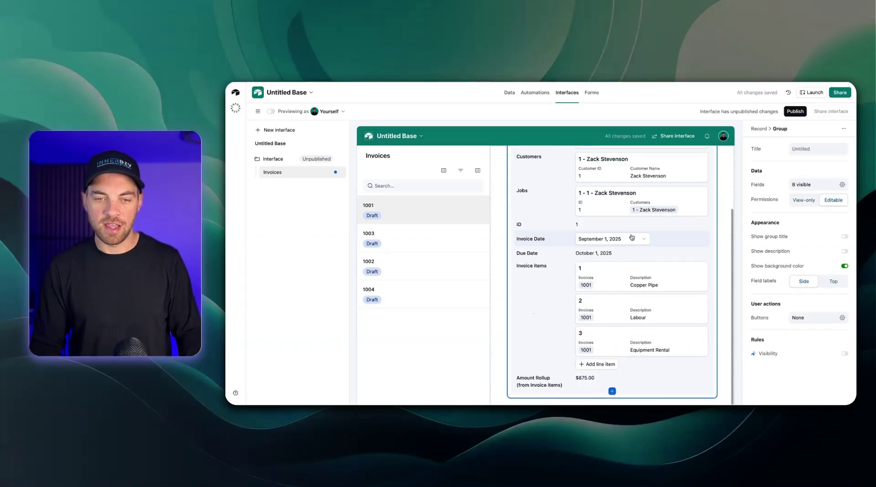
Show Invoice items as an embedded View table and narrow its Line Item ID column
click(530, 282)
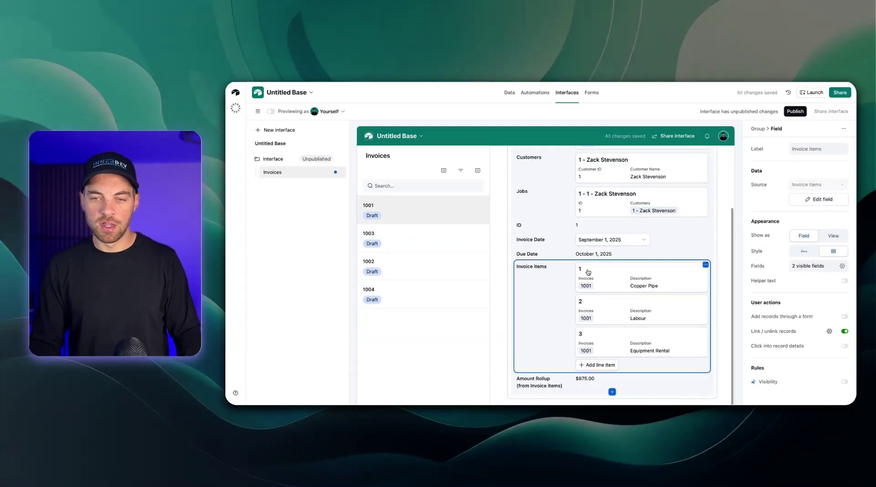
click(834, 236)
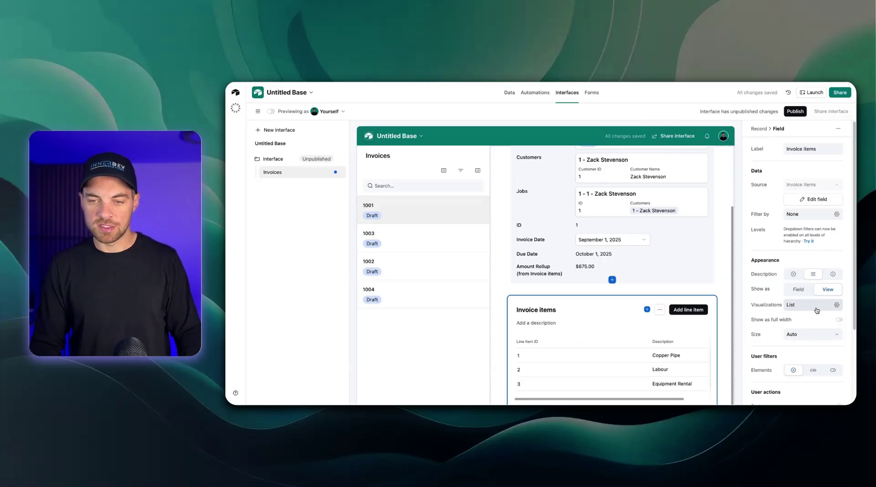
scroll(604, 339, down, 1)
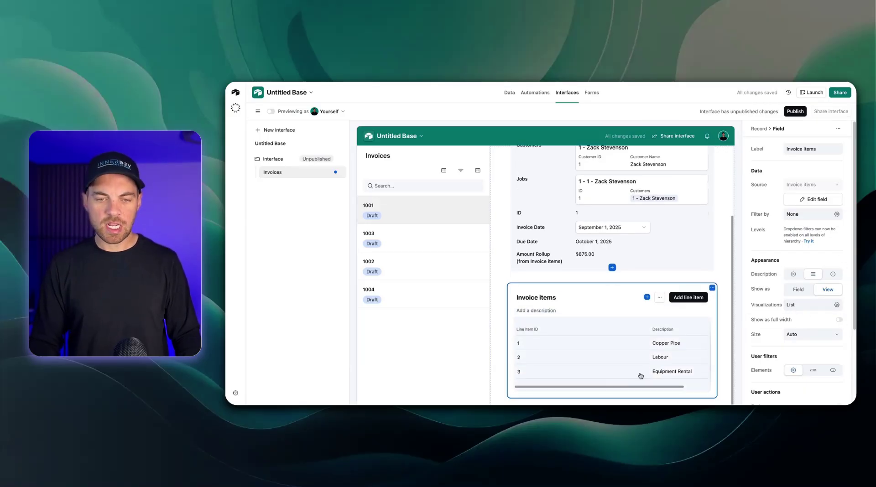
click(614, 328)
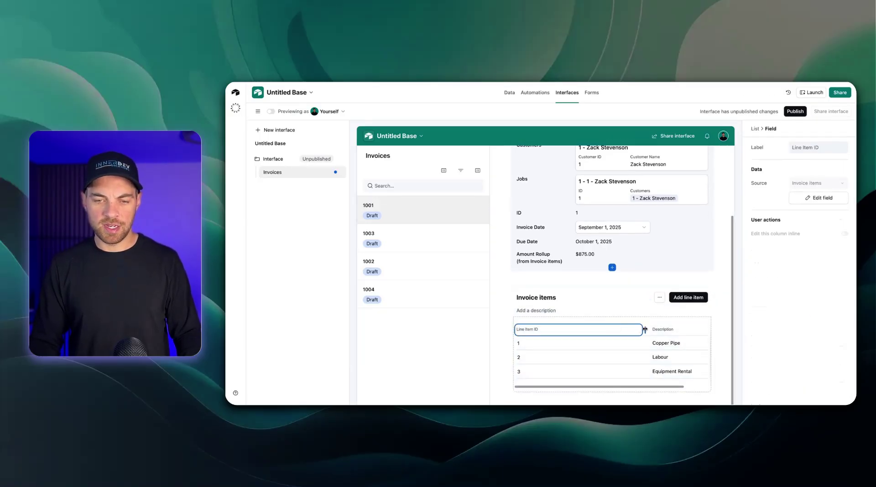
drag(645, 329, 553, 330)
Add Quantity, Unit Price and Amount columns to the items table and narrow them
click(622, 335)
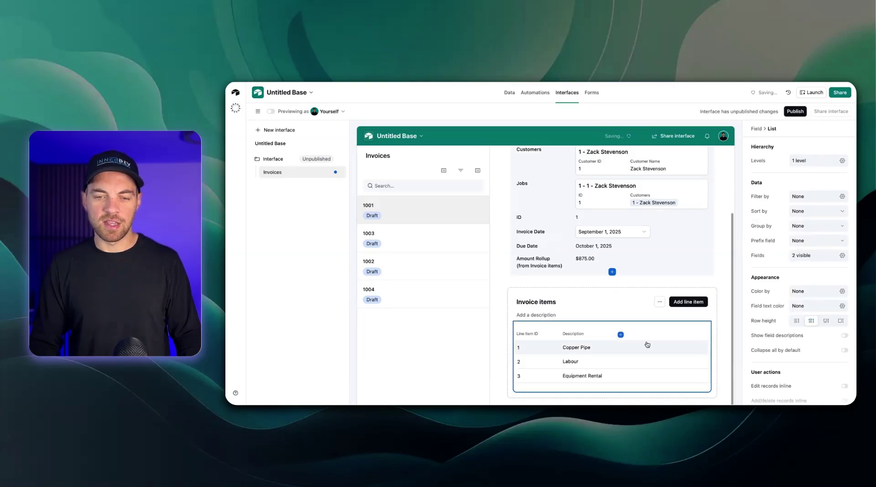
click(621, 336)
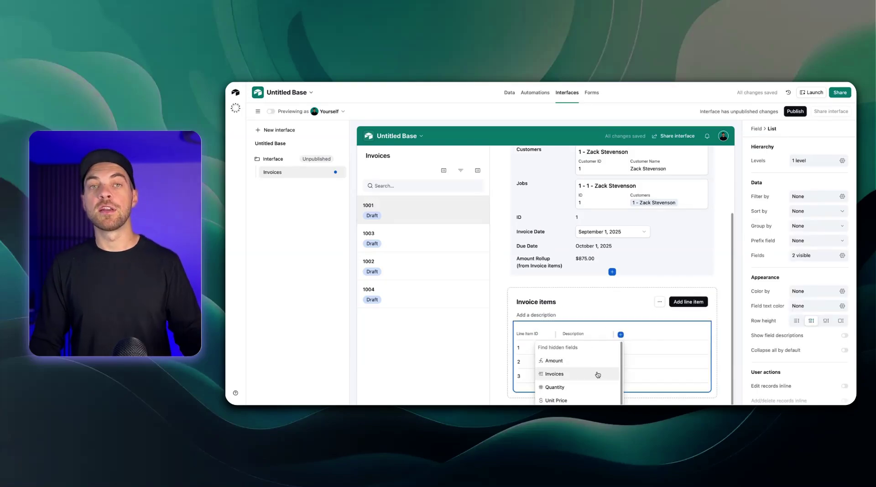
click(565, 387)
click(683, 335)
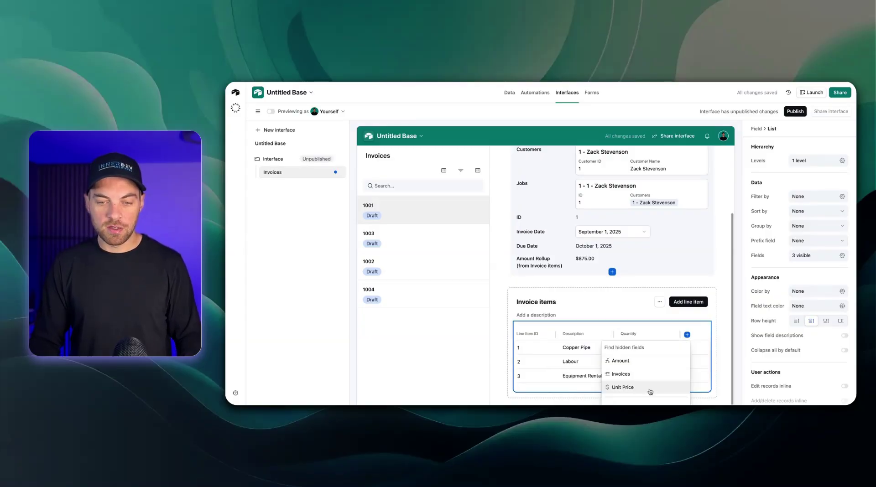
click(649, 387)
click(693, 336)
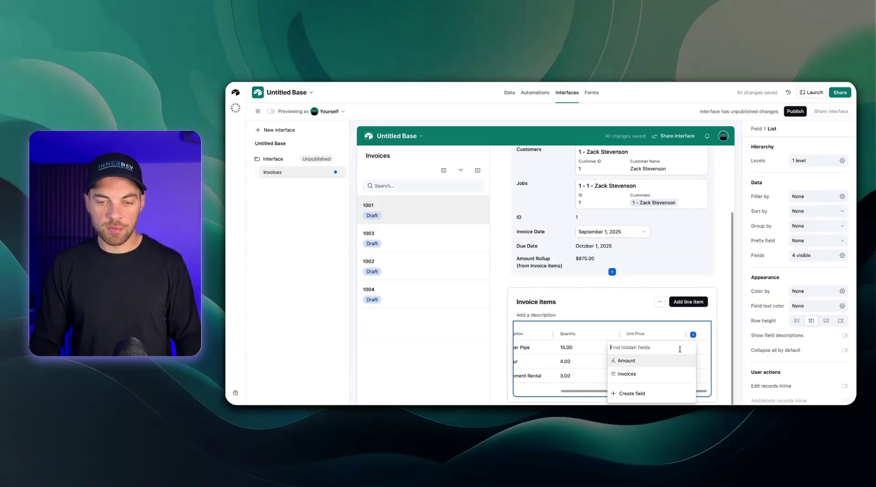
click(665, 361)
drag(621, 336, 590, 338)
drag(656, 335, 630, 337)
drag(696, 336, 669, 336)
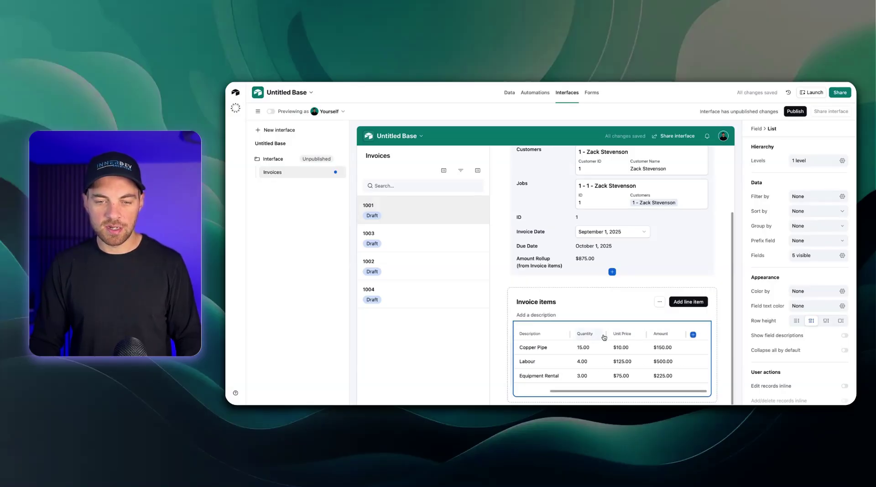
drag(605, 336, 602, 336)
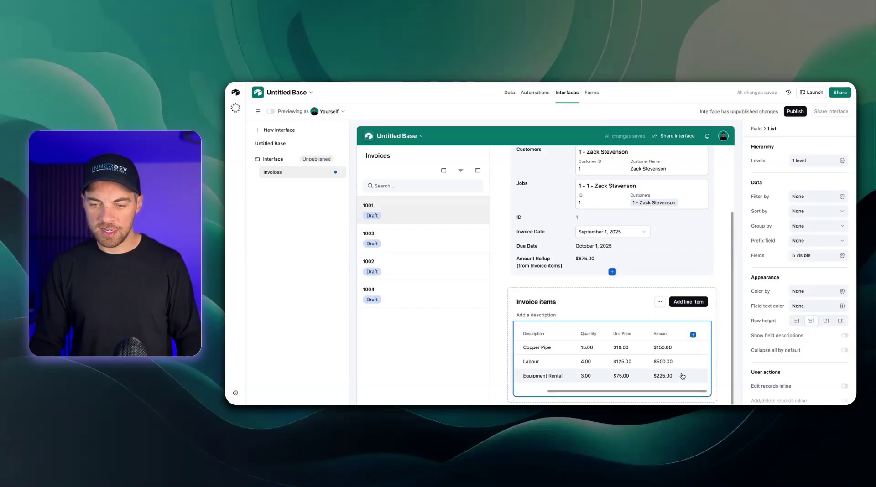
Enable inline editing and adding/deleting of line items, hide Line Item ID, widen Description
click(845, 386)
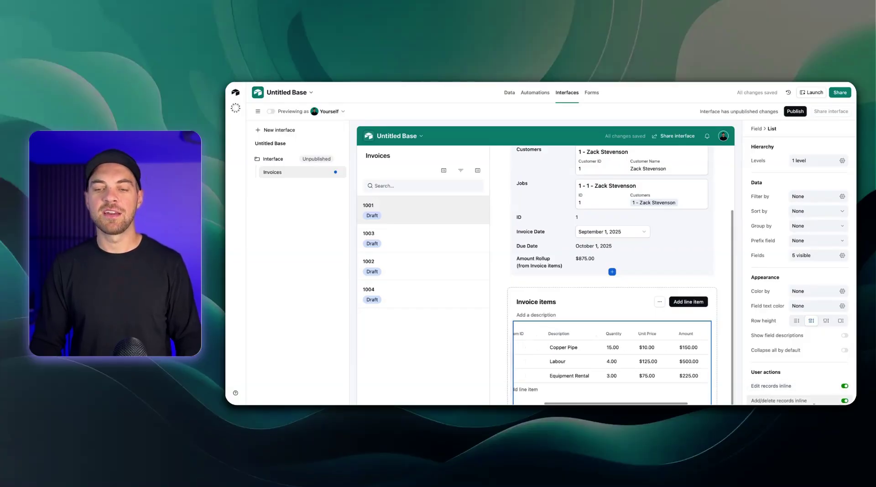
click(844, 401)
scroll(627, 404, left, 3)
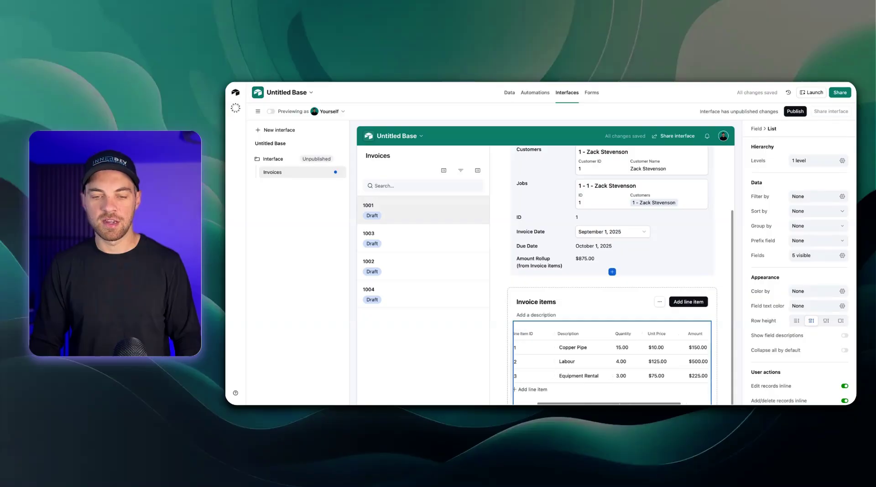
click(570, 334)
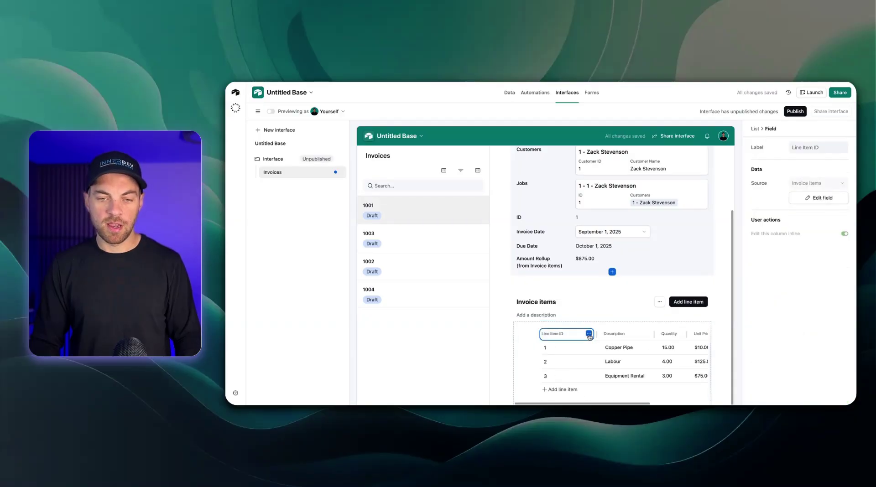
click(589, 333)
click(566, 363)
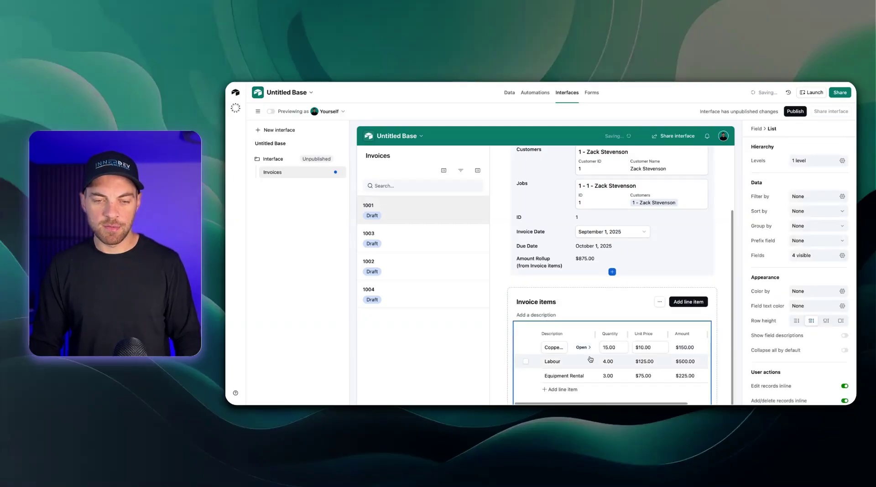
drag(594, 335, 602, 335)
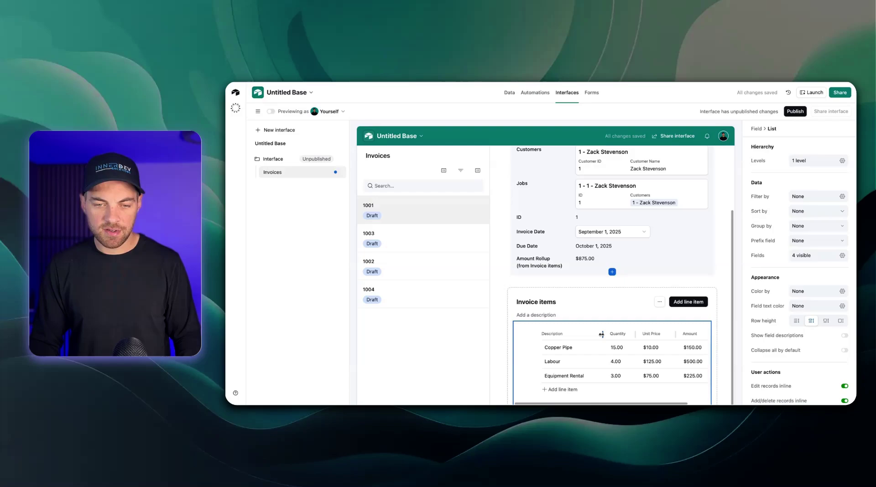
Remove the ID field from the invoice record page
click(623, 300)
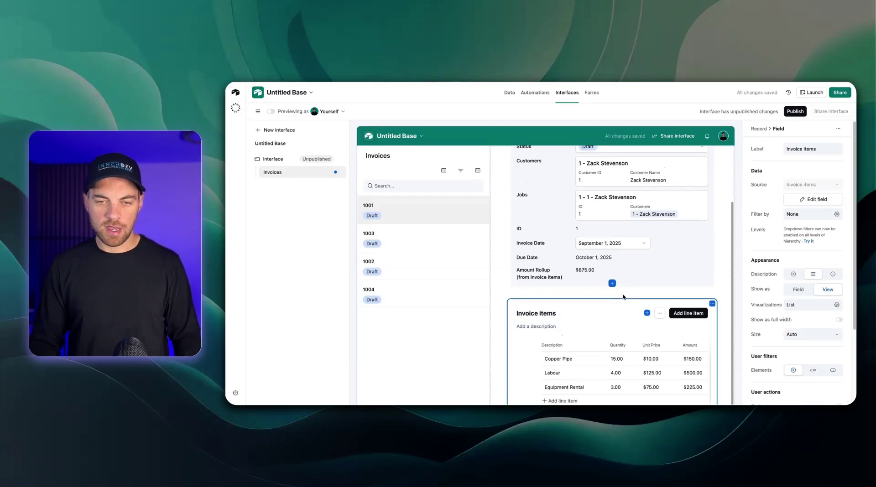
scroll(623, 297, up, 2)
scroll(551, 338, up, 1)
double_click(543, 342)
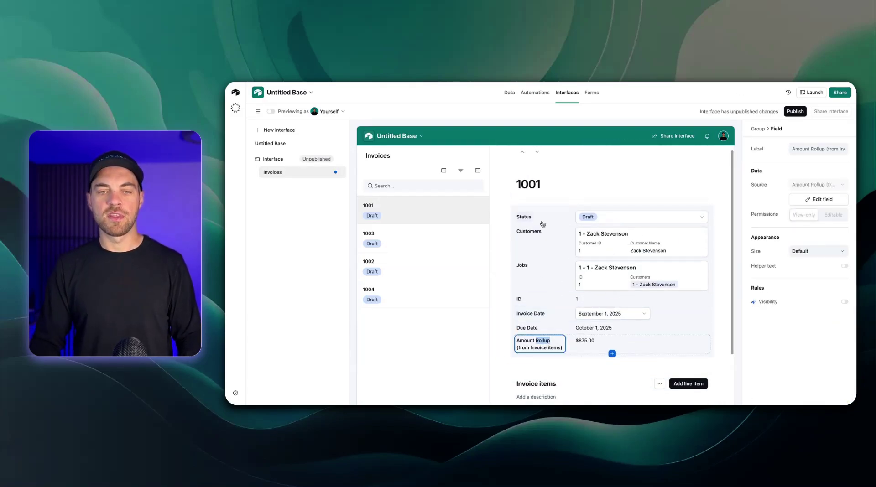
click(531, 247)
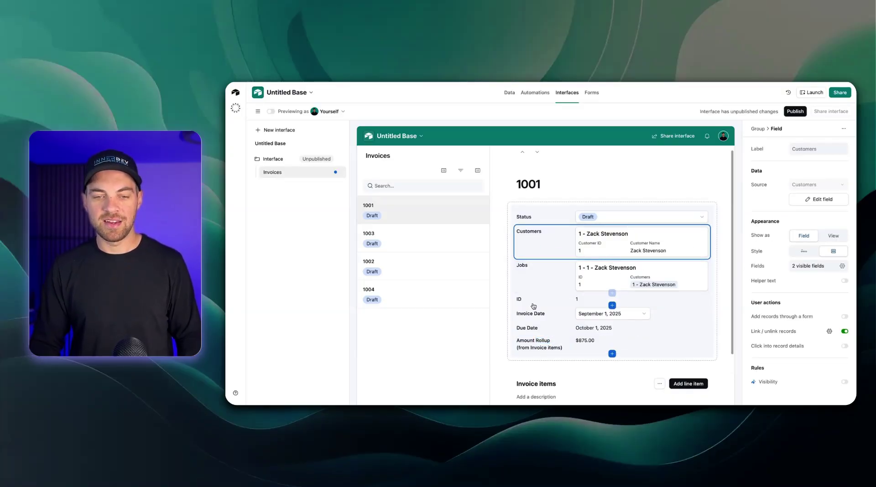
click(593, 302)
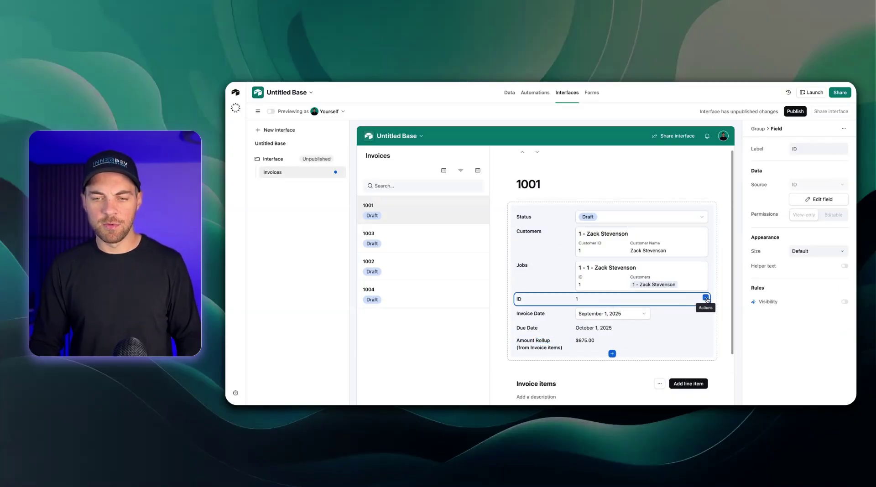
click(707, 298)
click(670, 339)
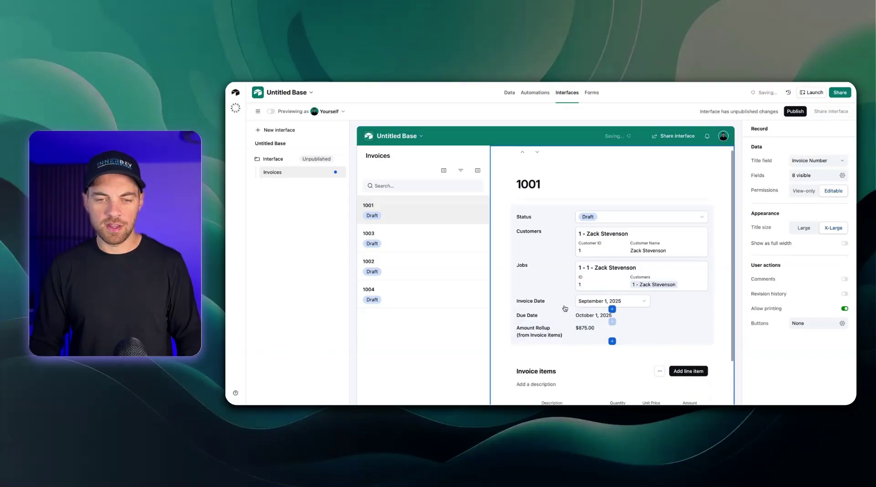
Relabel the Amount Rollup field as 'Invoice Amount'
click(645, 319)
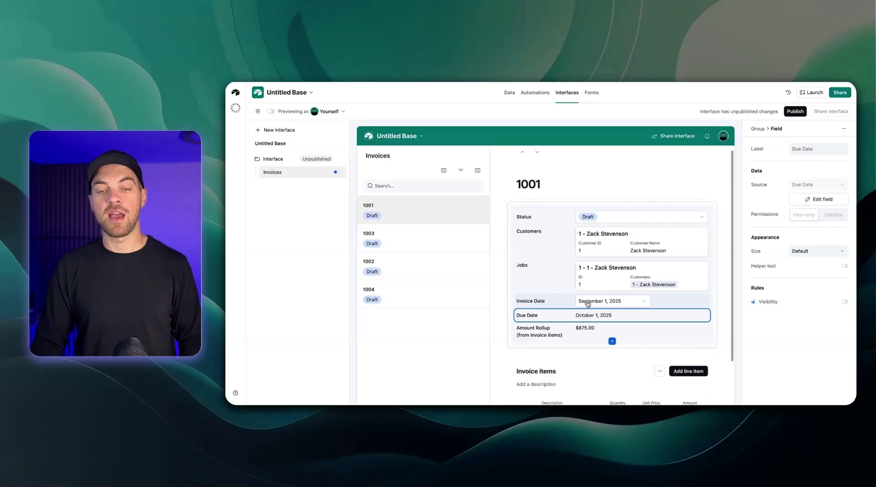
click(537, 333)
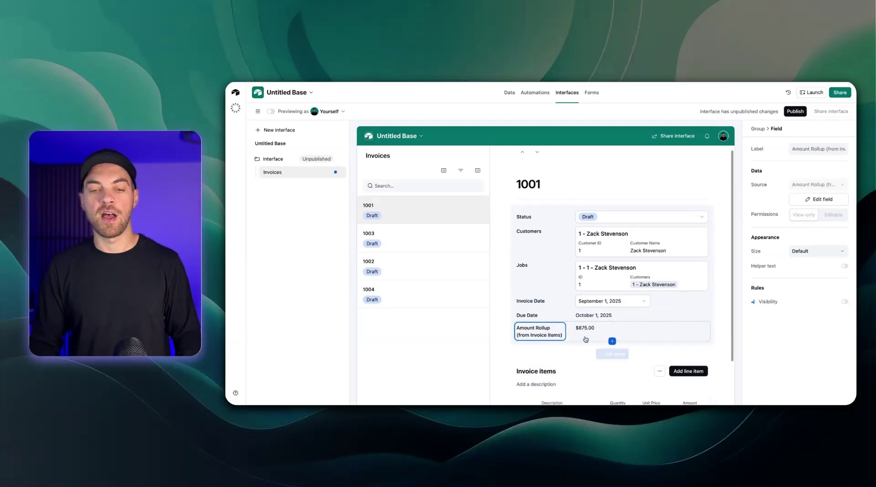
triple_click(819, 149)
text(Invoice)
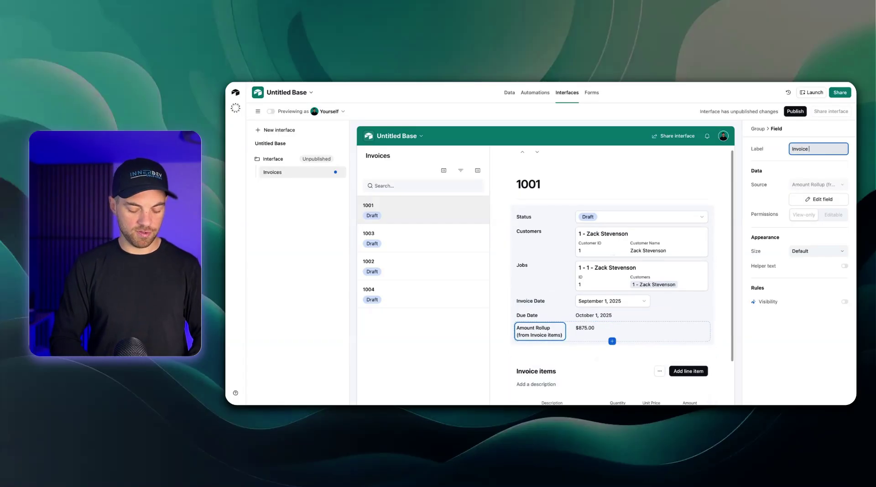
text( Amount)
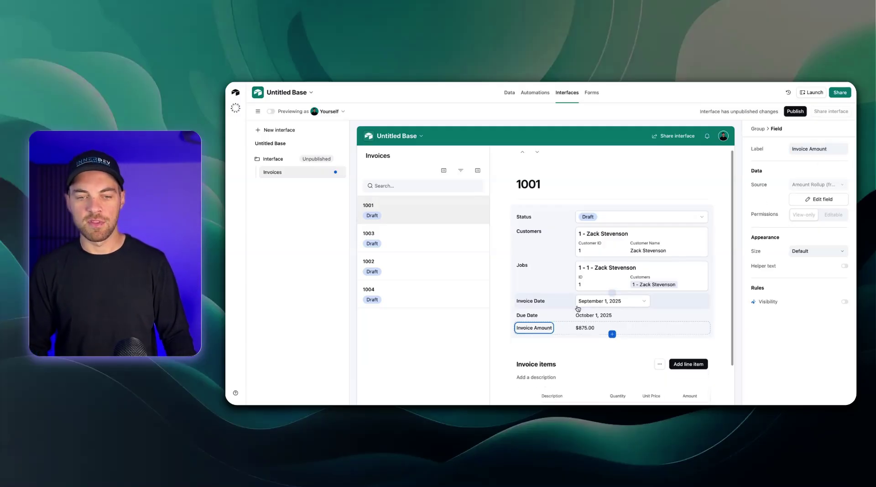
key(Return)
scroll(507, 232, down, 2)
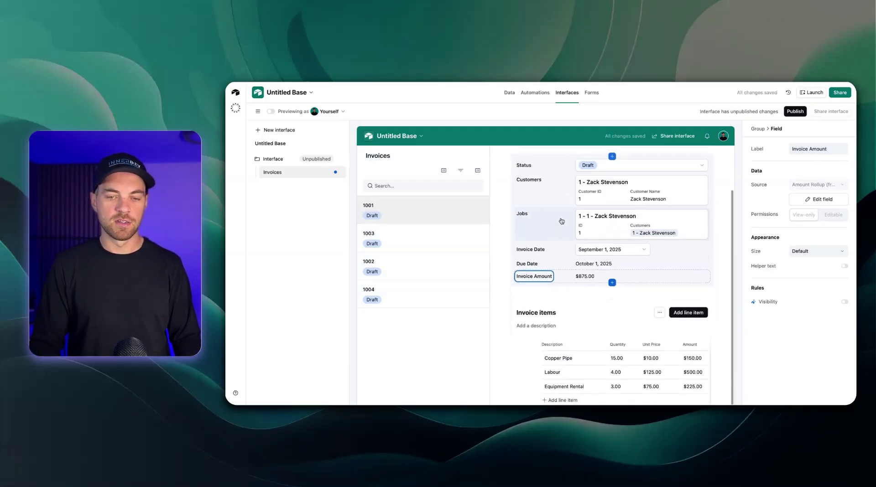
In preview, add line item 'New Item' with quantity 5 at 100, bringing the total to $1,375.00
click(270, 112)
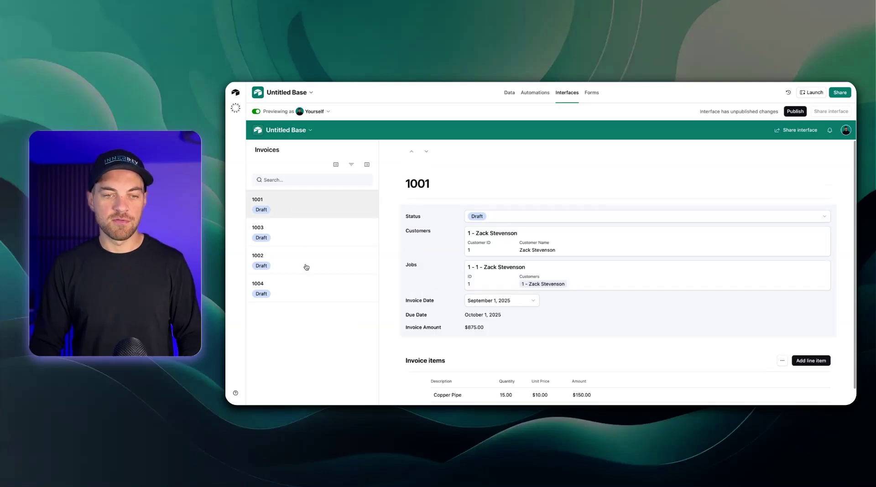
scroll(480, 255, down, 2)
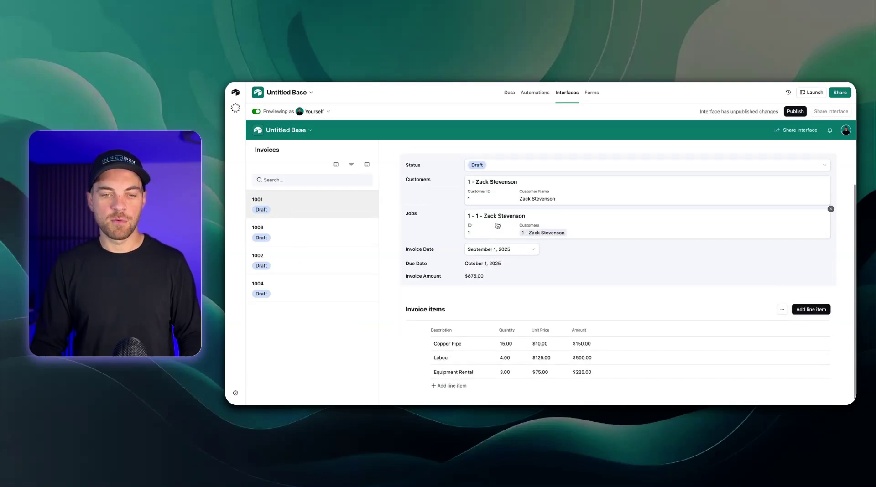
click(447, 386)
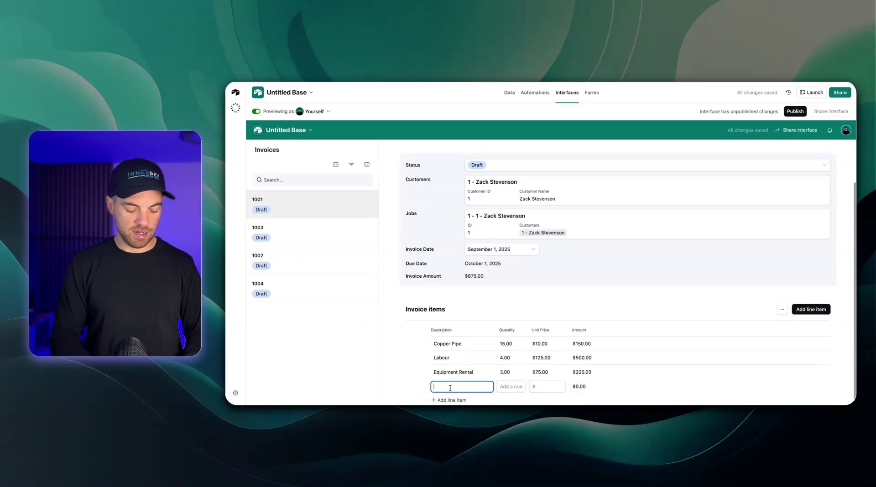
text(New Item)
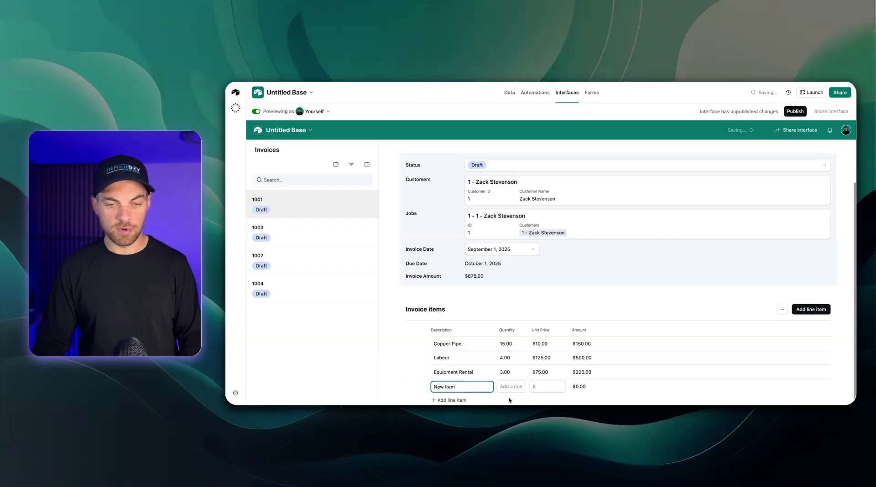
click(511, 386)
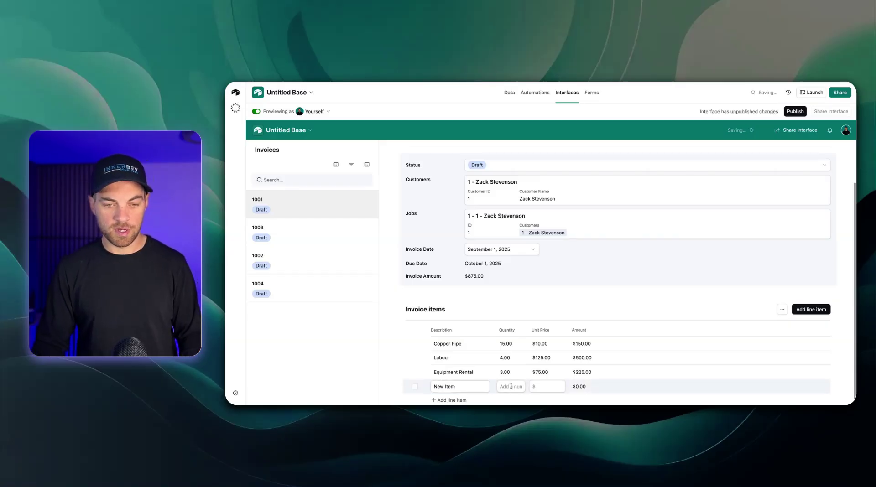
text(5)
click(545, 387)
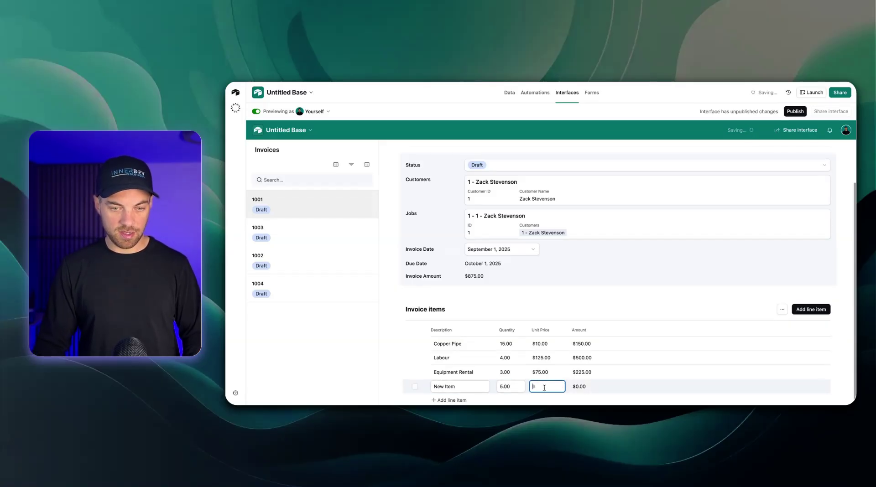
text(100)
click(582, 392)
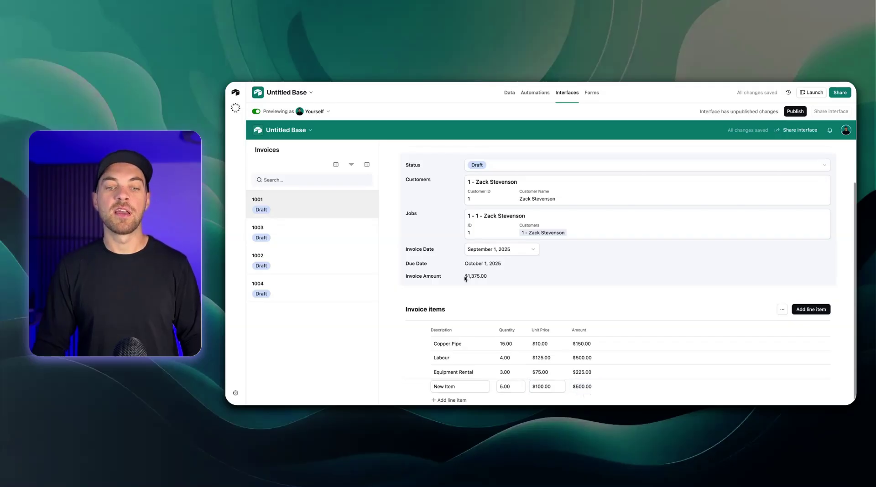
drag(465, 278, 483, 280)
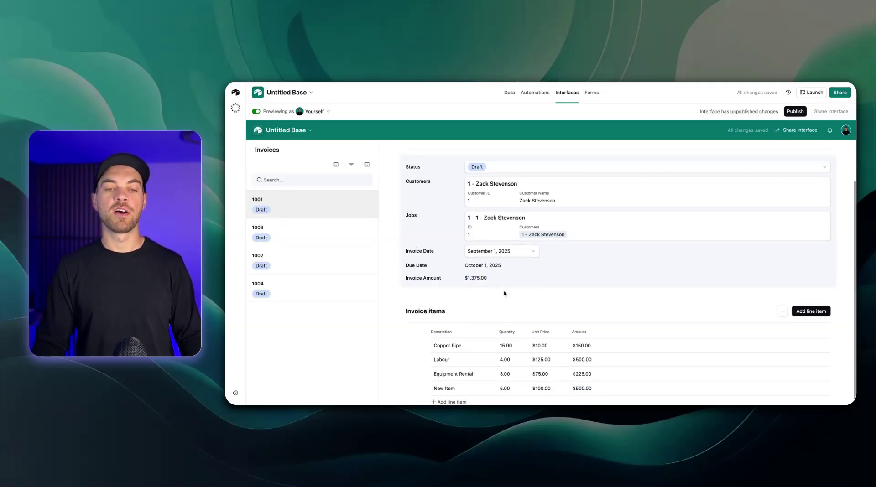
scroll(484, 278, up, 2)
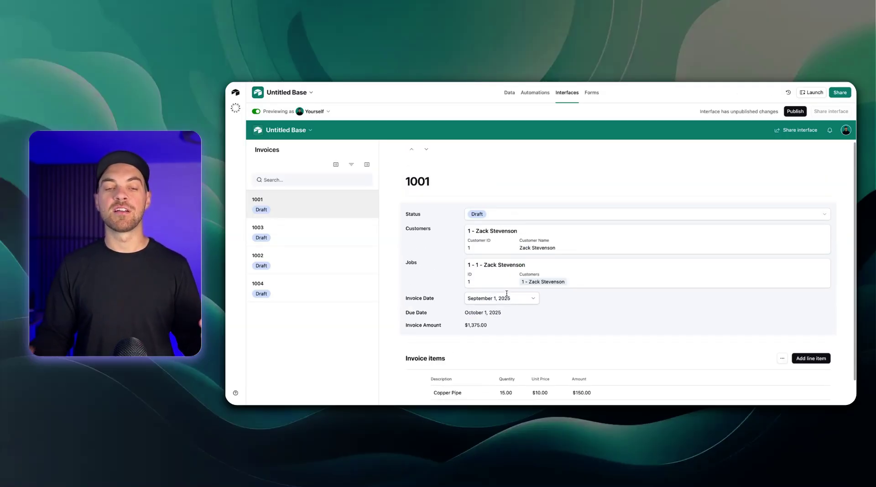
Back in edit mode, enable adding records through a form and review the Add invoice button's Invoice Form
click(257, 112)
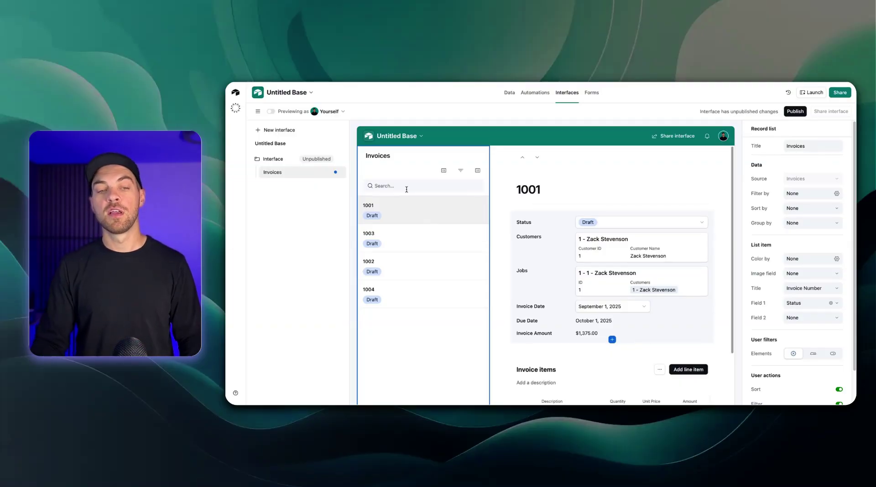
scroll(812, 339, down, 3)
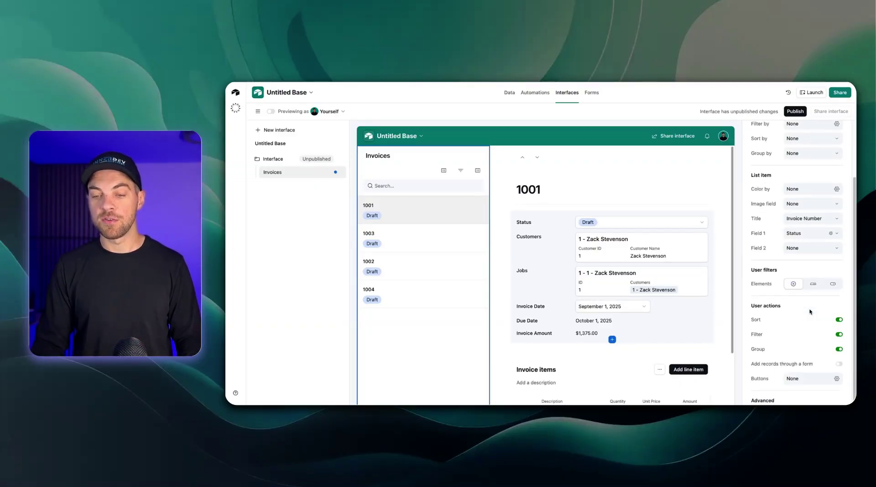
click(839, 356)
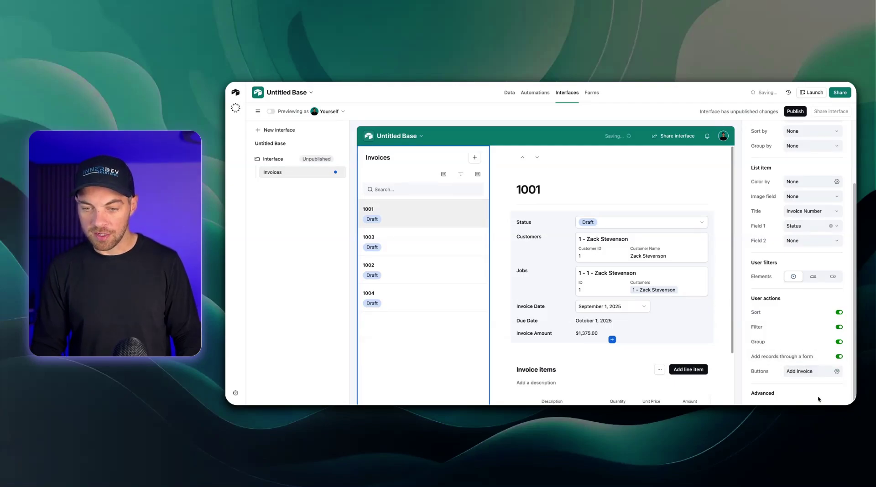
click(837, 372)
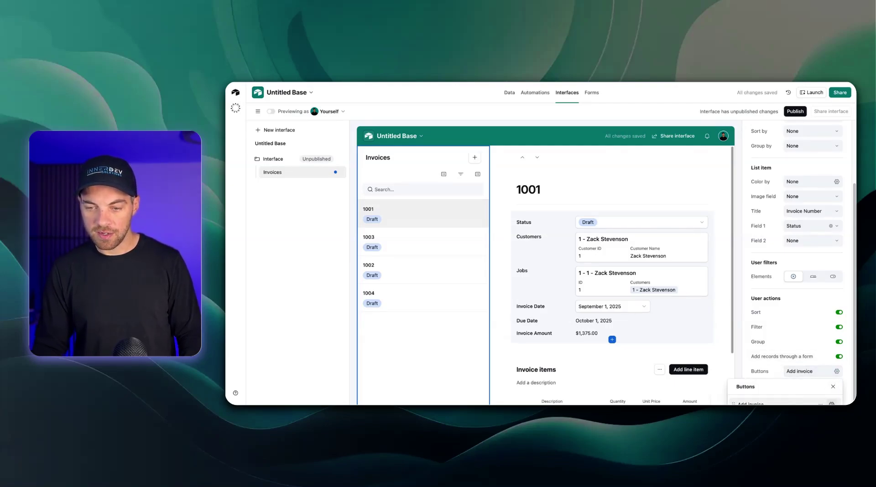
click(757, 403)
click(816, 237)
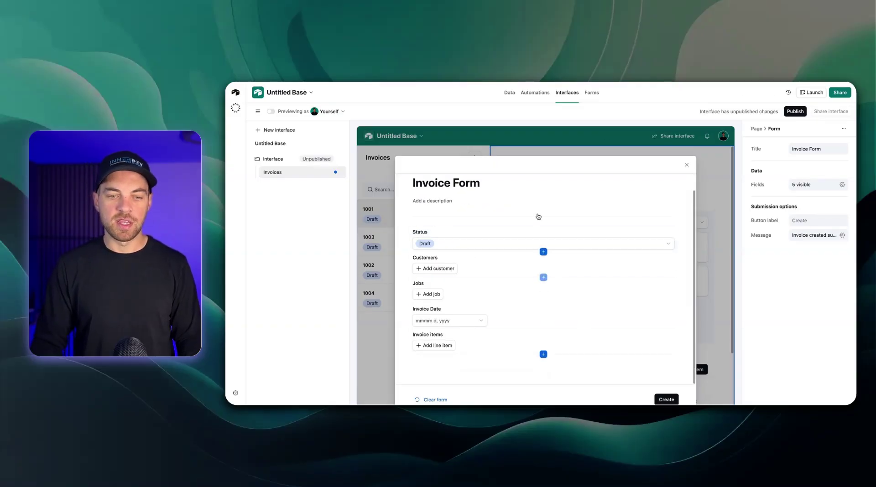
click(686, 166)
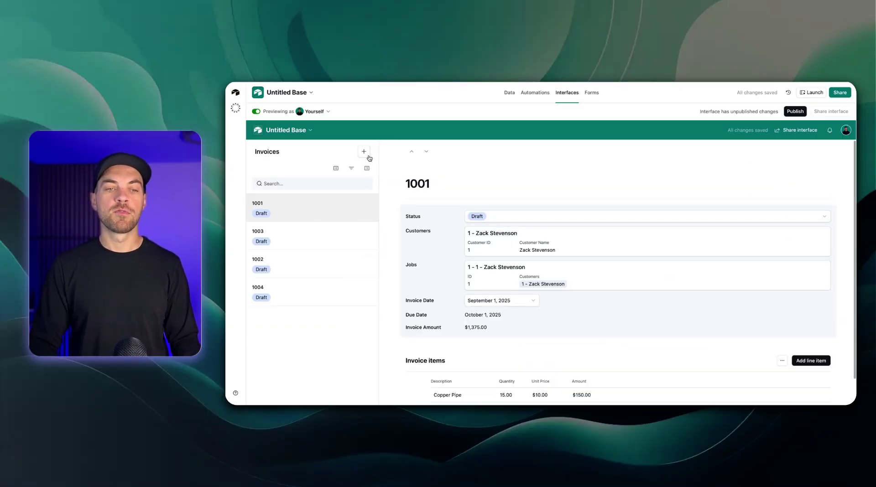
Create invoice 1005 from the Invoice Form, link customer 1 and job 1, and finish its Equipment line (10 at $50.00)
click(363, 152)
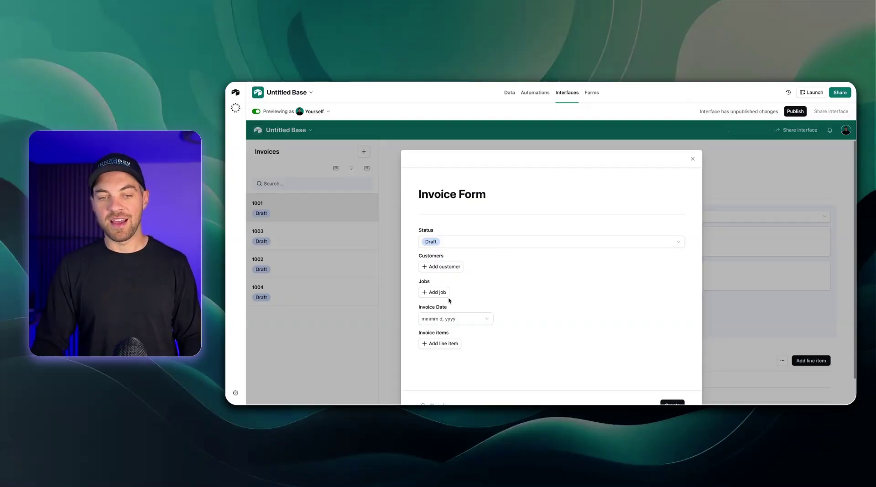
click(672, 402)
click(324, 314)
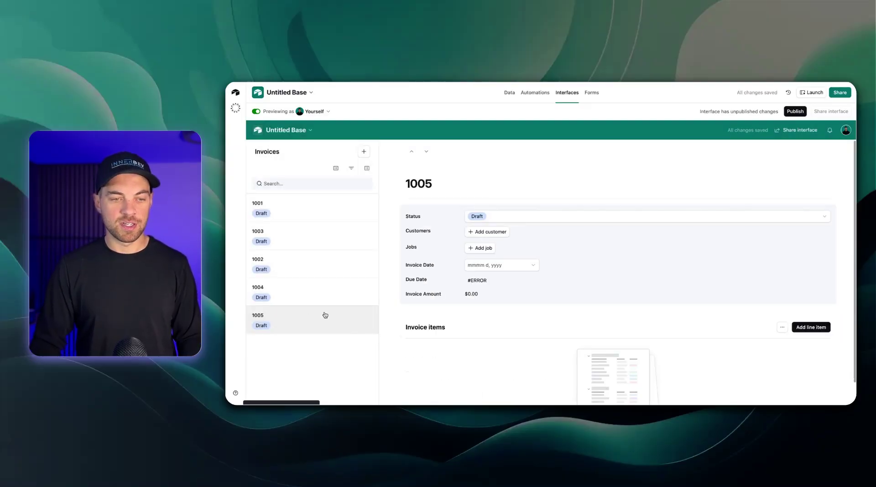
click(480, 236)
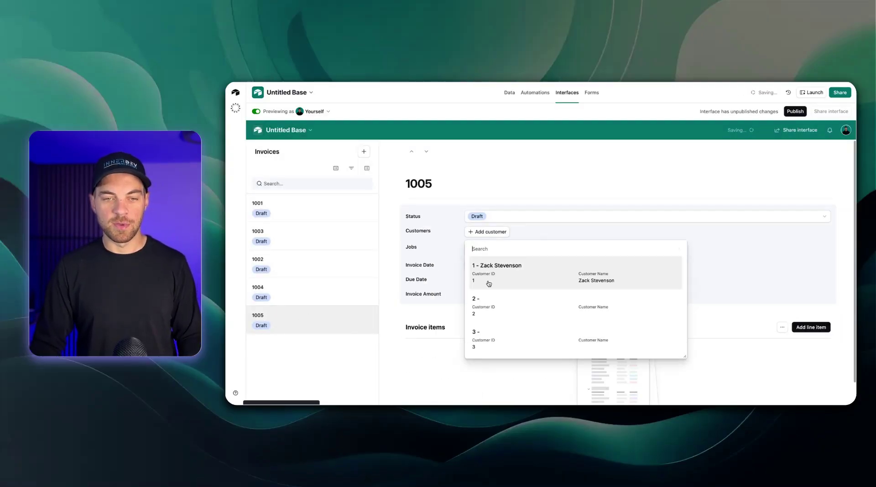
click(489, 270)
click(485, 267)
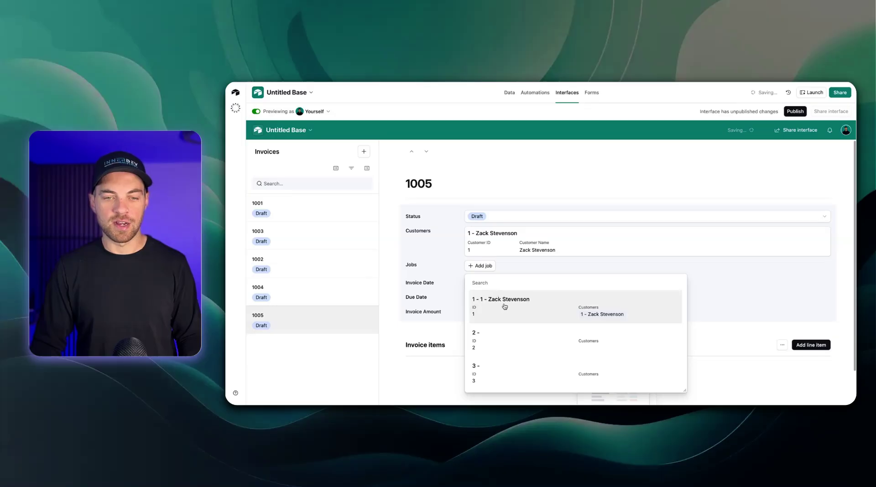
click(504, 301)
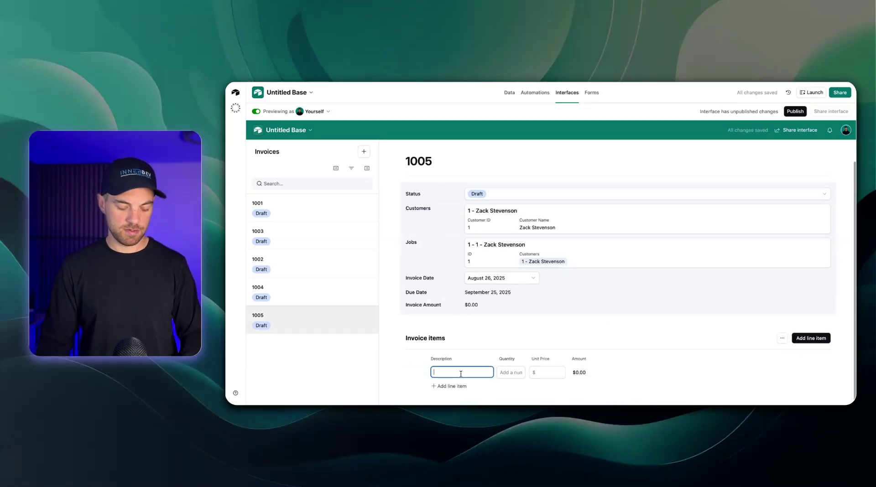
click(424, 340)
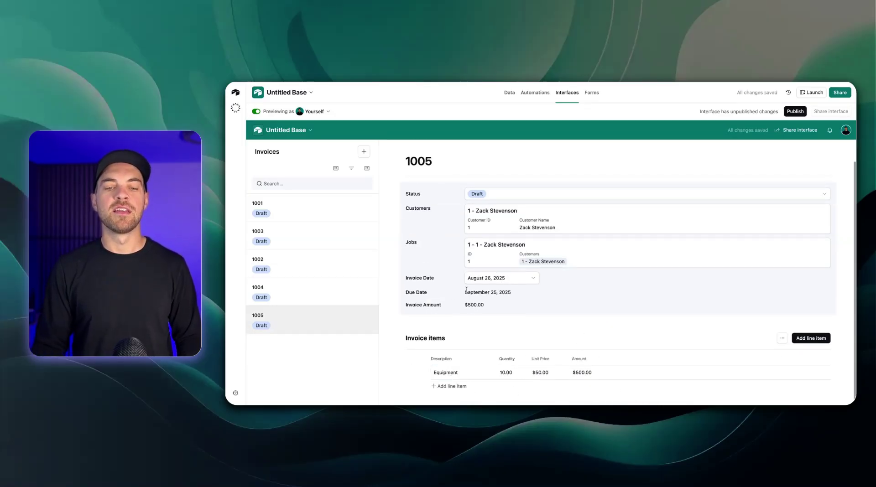